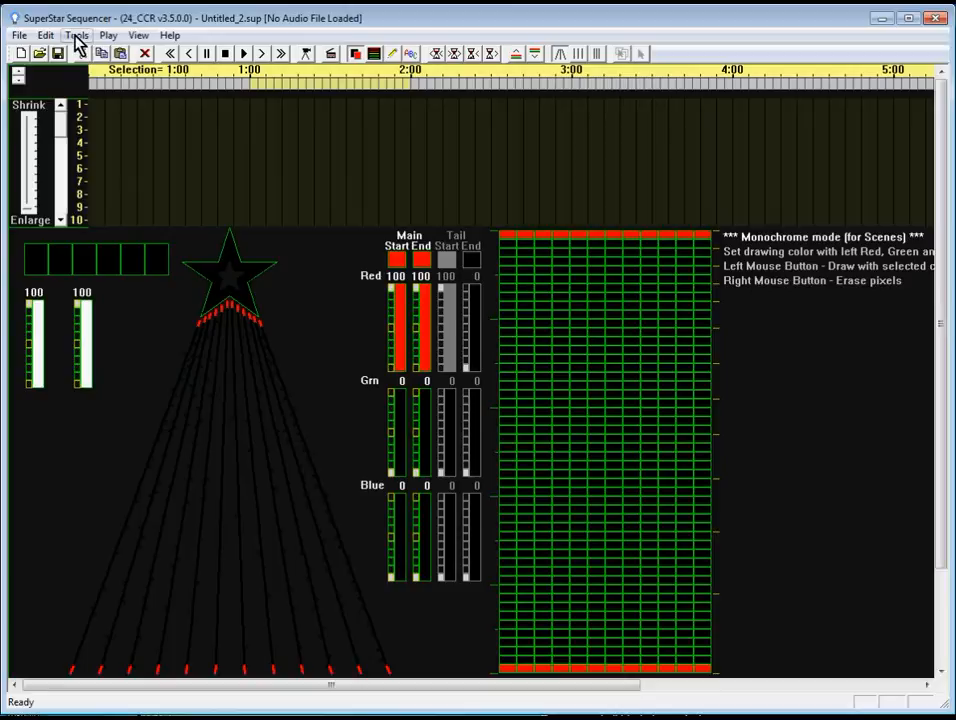
# Step: Examine the Timing Map's frequency-to-ribbon assignments and close it
pyautogui.click(77, 40)
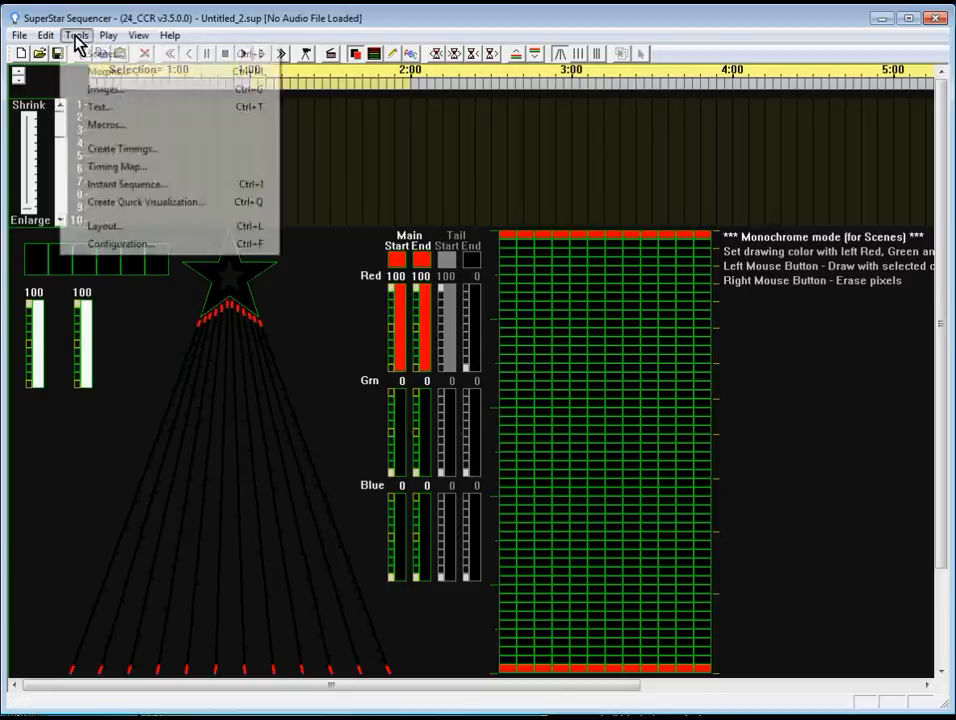
pyautogui.click(120, 167)
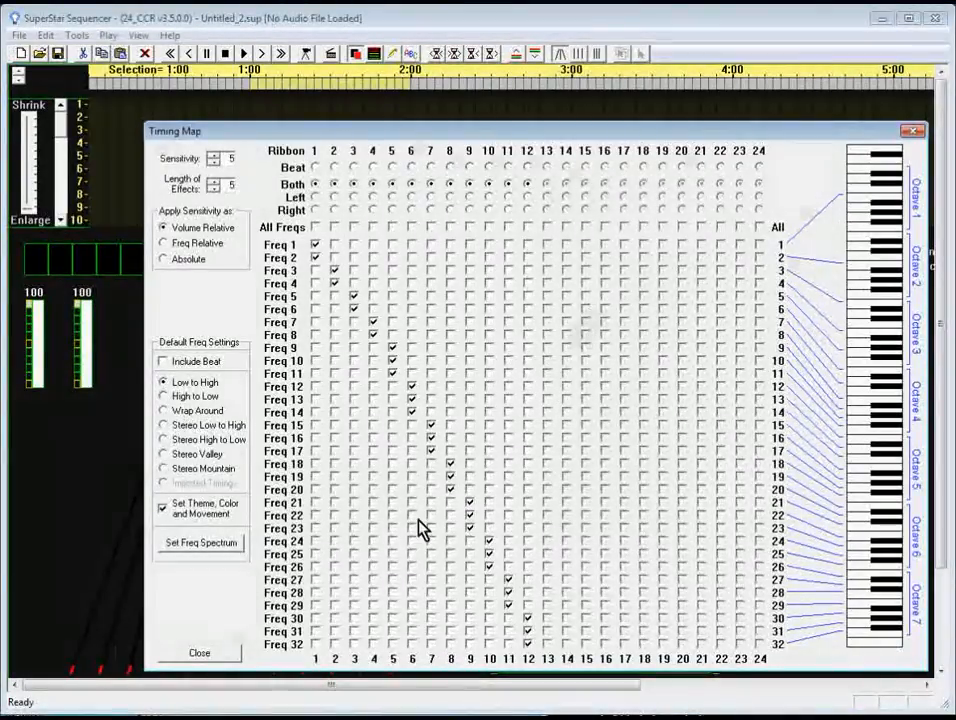
pyautogui.click(214, 656)
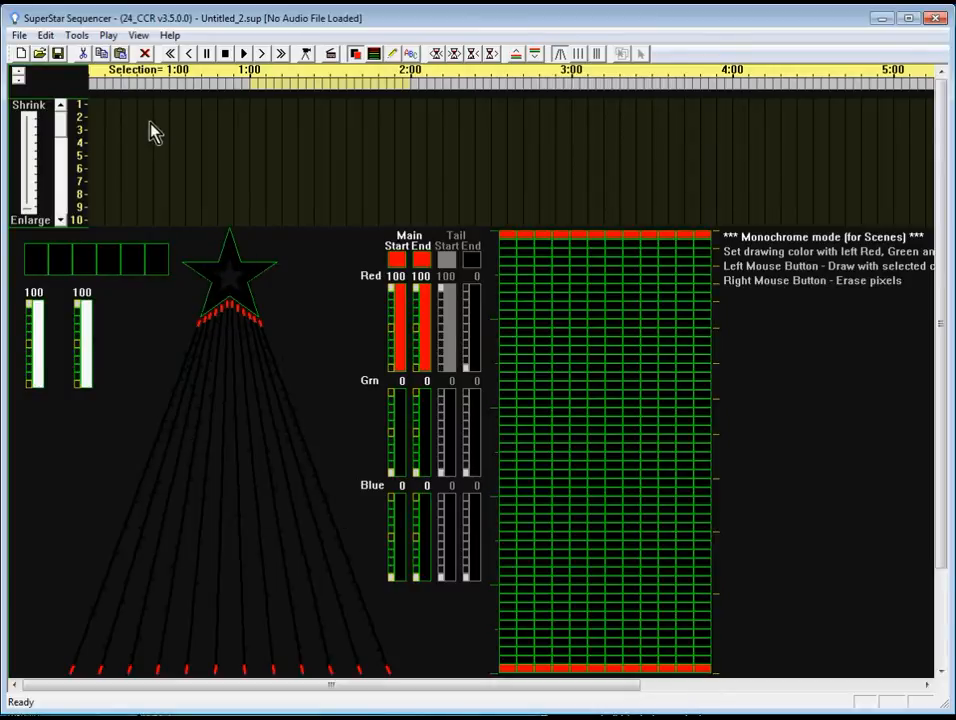
# Step: Set Star in Use to No in the configuration and show the ribbons as closely spaced straight vertical lines
pyautogui.click(76, 37)
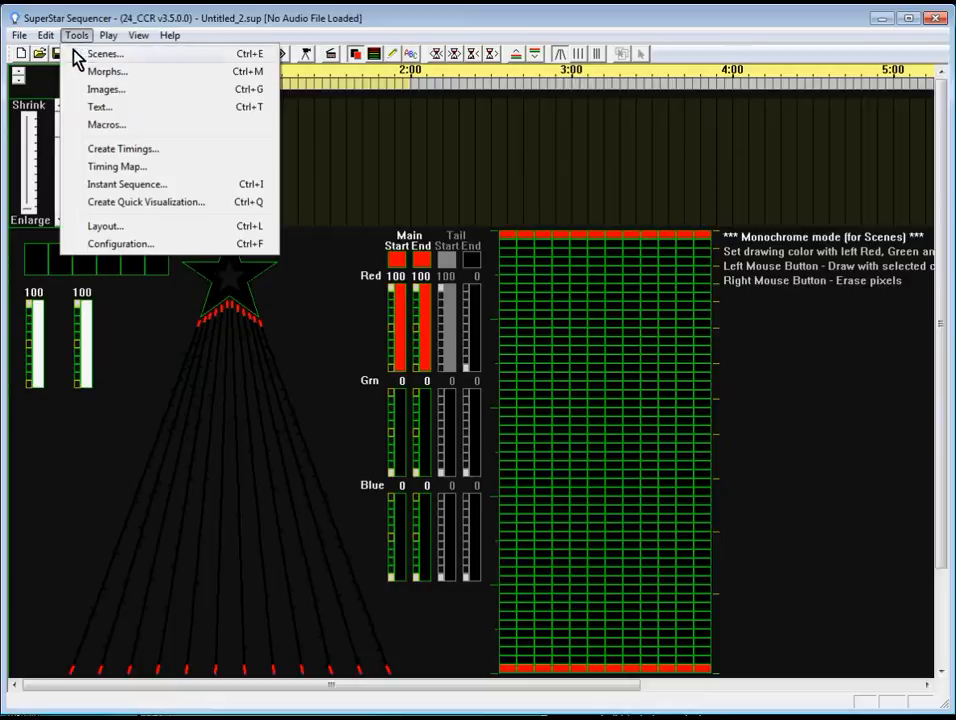
pyautogui.click(115, 247)
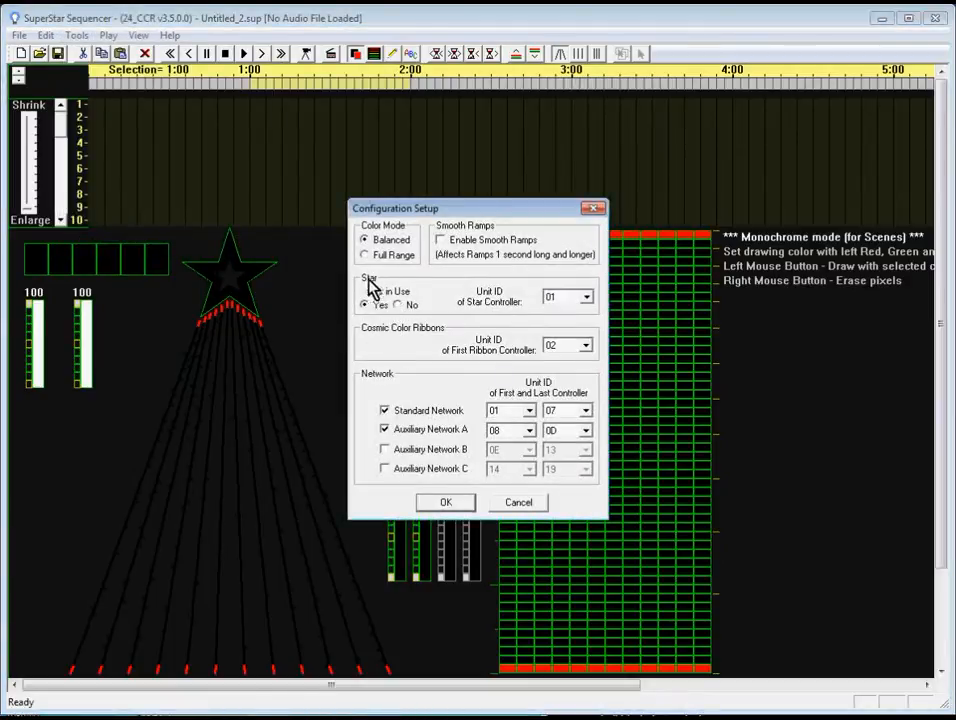
pyautogui.click(398, 304)
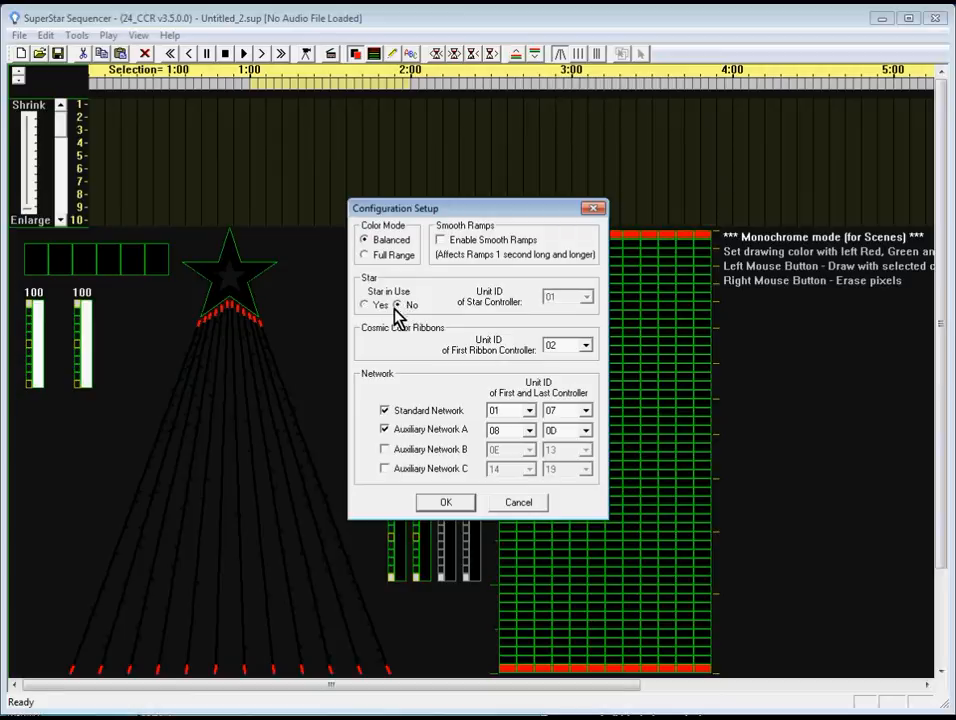
pyautogui.click(431, 506)
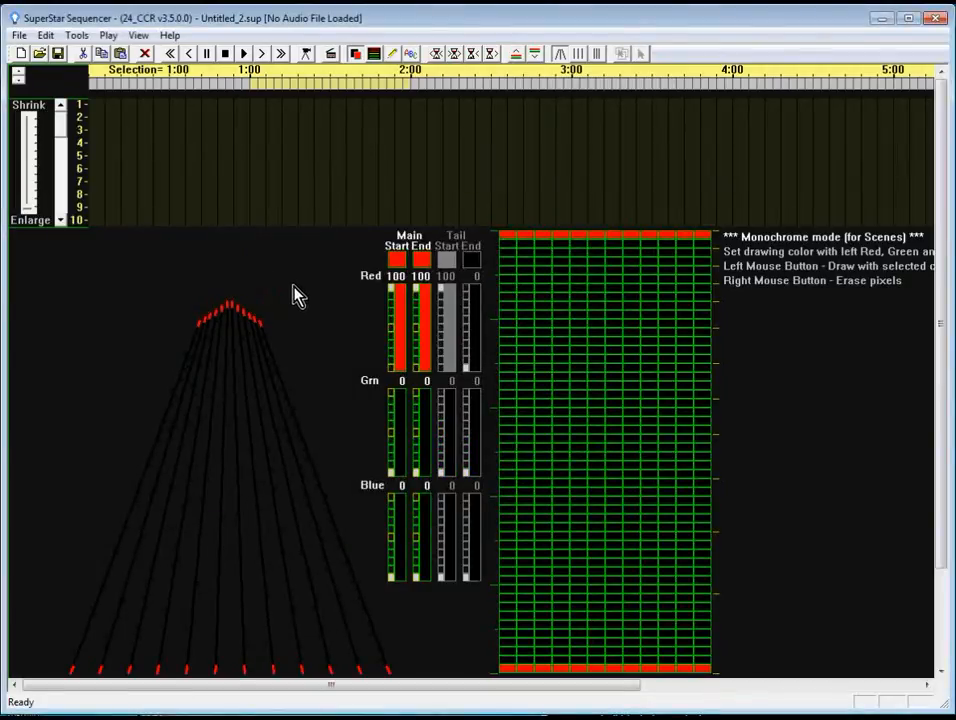
pyautogui.click(580, 55)
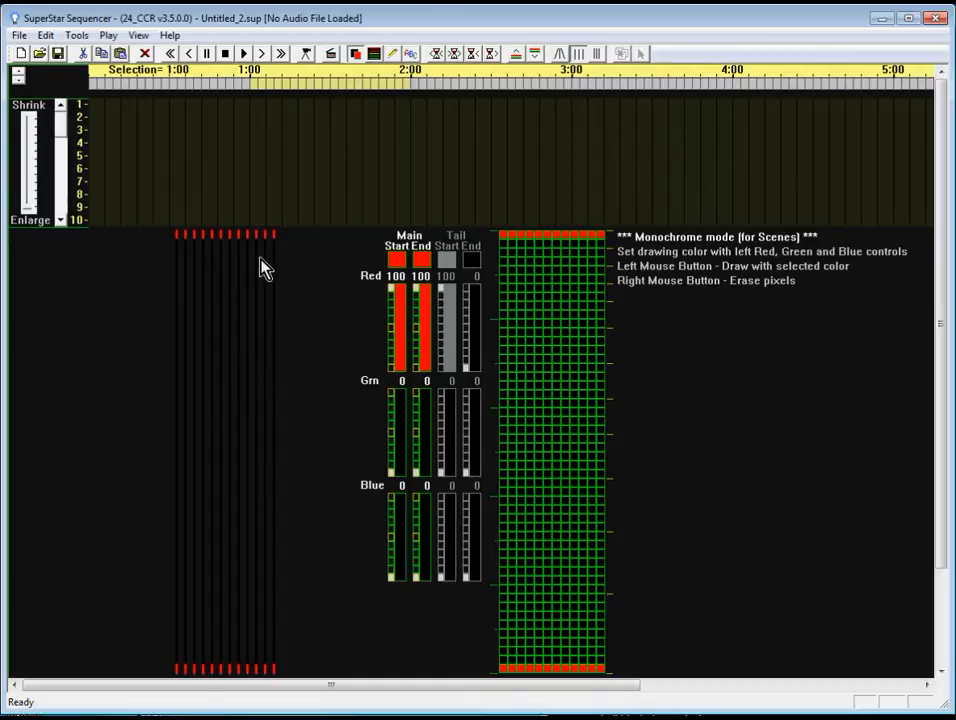
# Step: Set the number of CCRs in the layout to 24
pyautogui.click(76, 35)
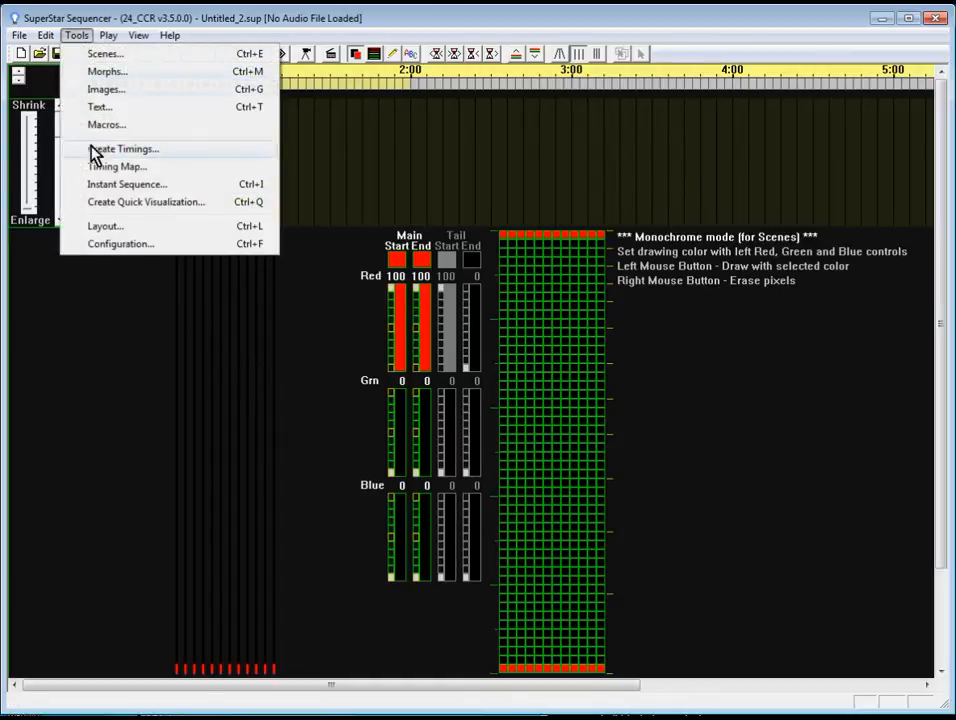
pyautogui.click(110, 229)
pyautogui.moveTo(544, 306); pyautogui.dragTo(548, 310)
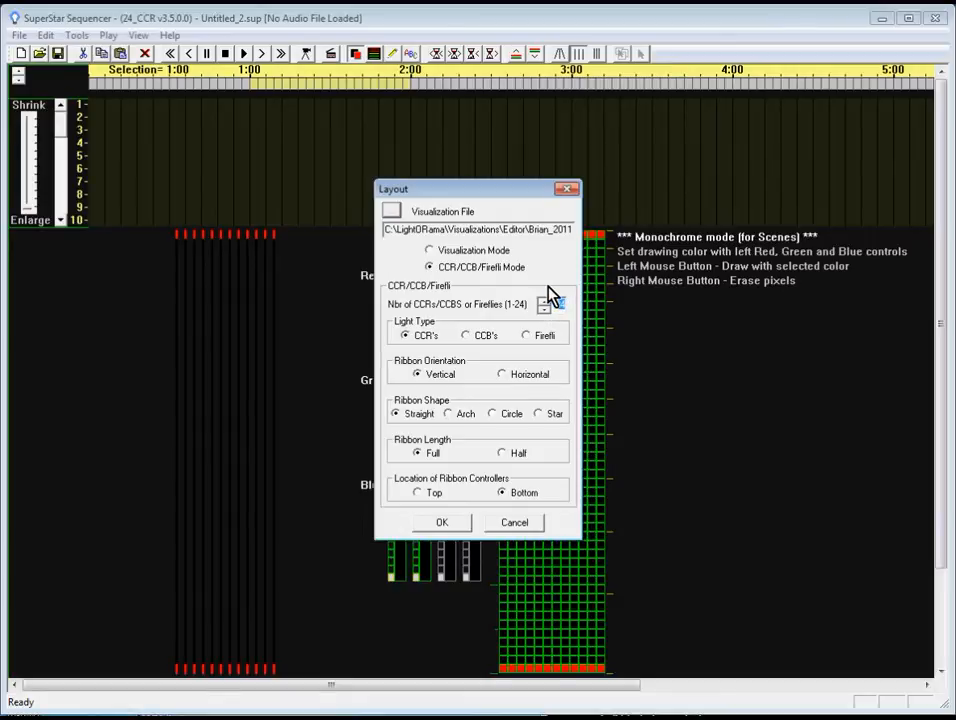
pyautogui.click(558, 304)
pyautogui.click(450, 528)
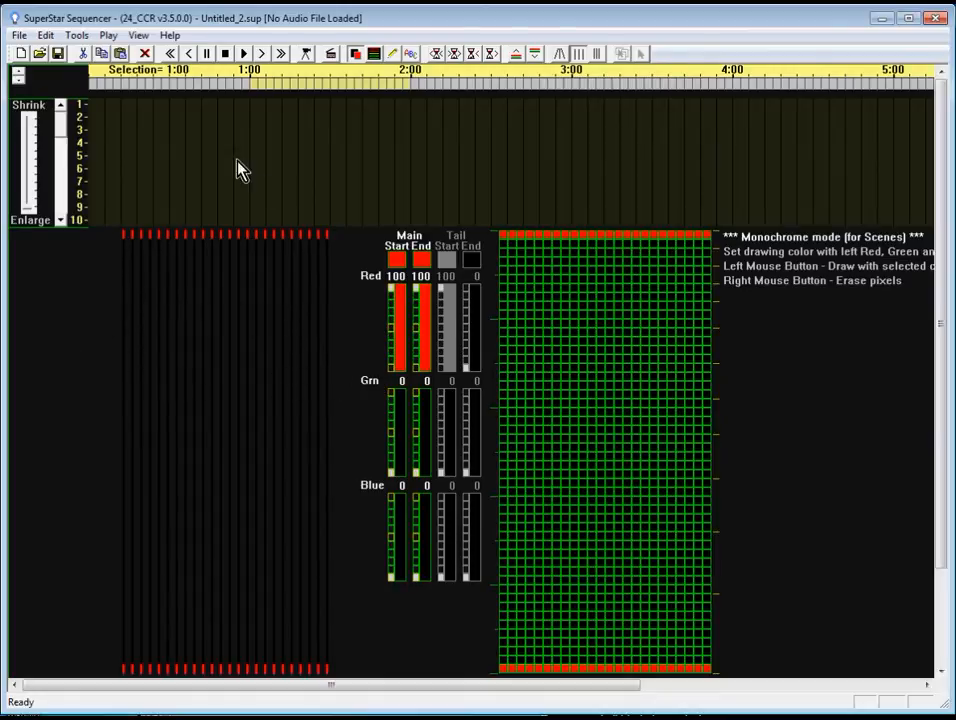
# Step: Start an Instant Sequence and load HouseOnChristmasStreet.wav as its audio file
pyautogui.click(76, 36)
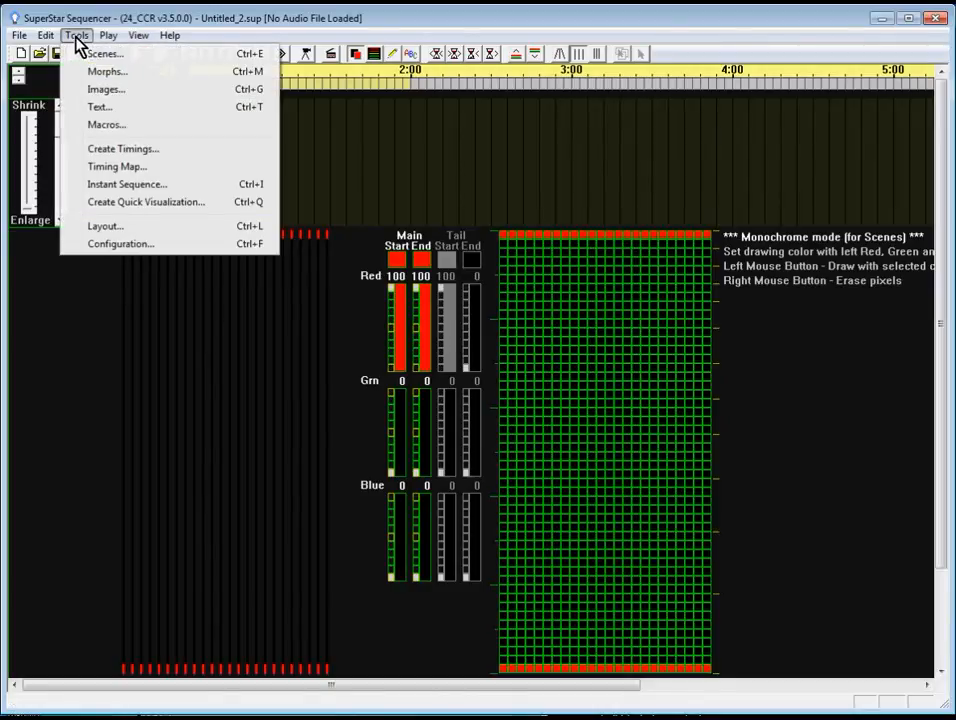
pyautogui.click(118, 188)
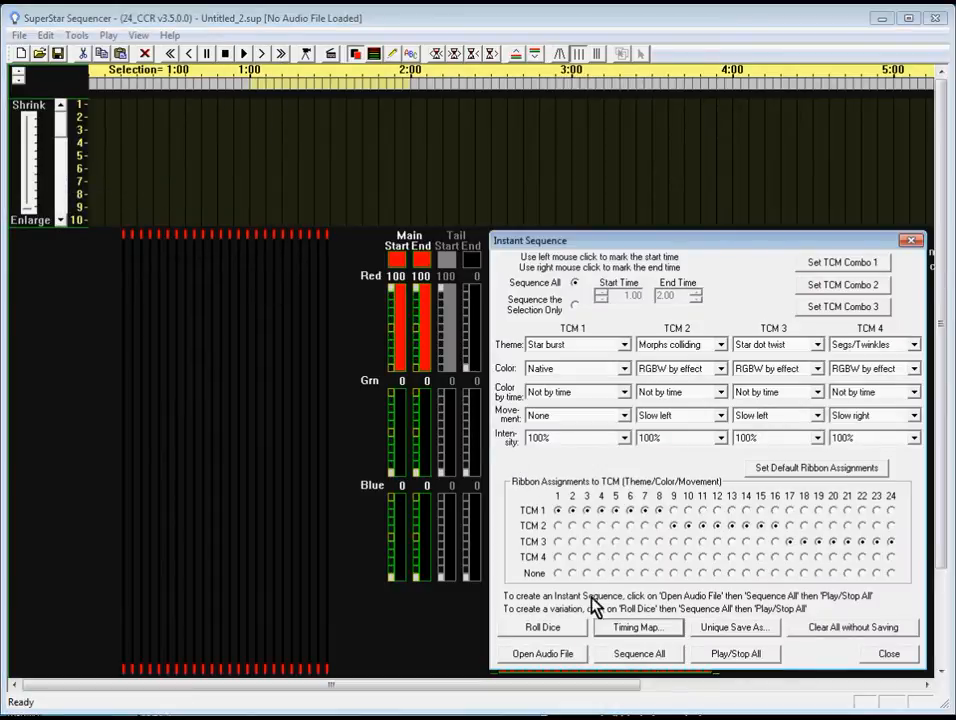
pyautogui.click(540, 655)
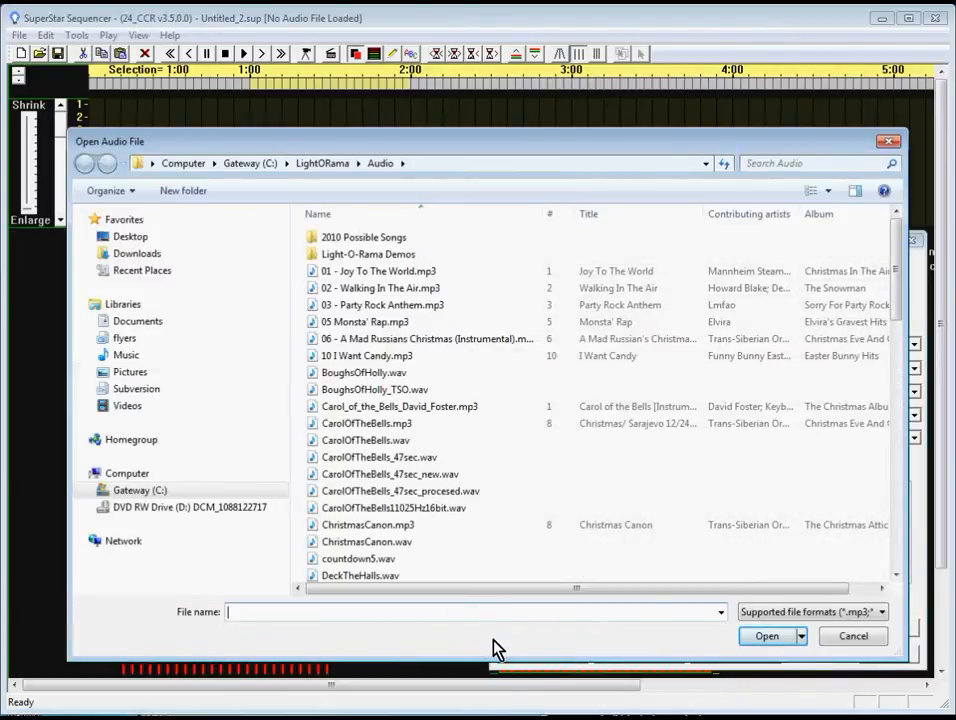
pyautogui.write('h')
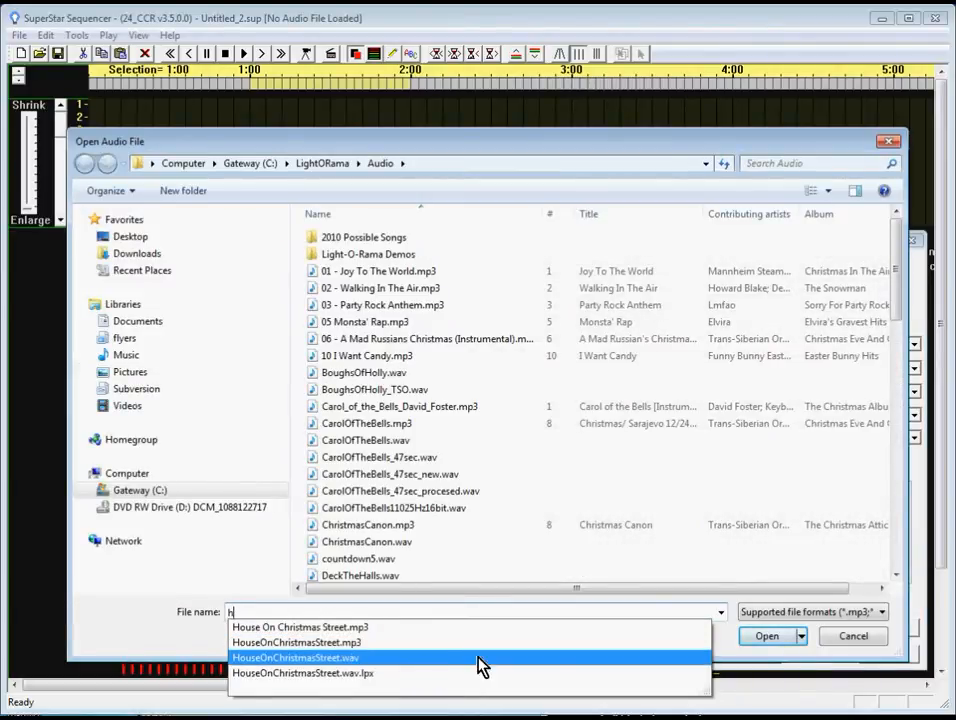
pyautogui.click(478, 658)
pyautogui.click(762, 640)
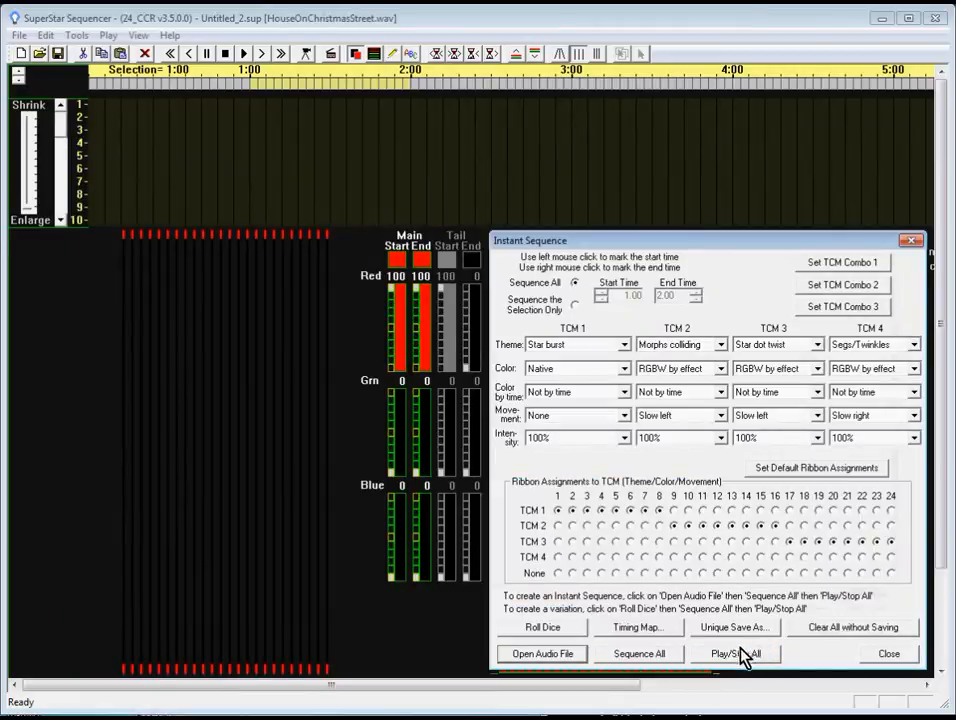
# Step: Generate the instant sequence for the whole song and preview its playback on the ribbons
pyautogui.click(660, 655)
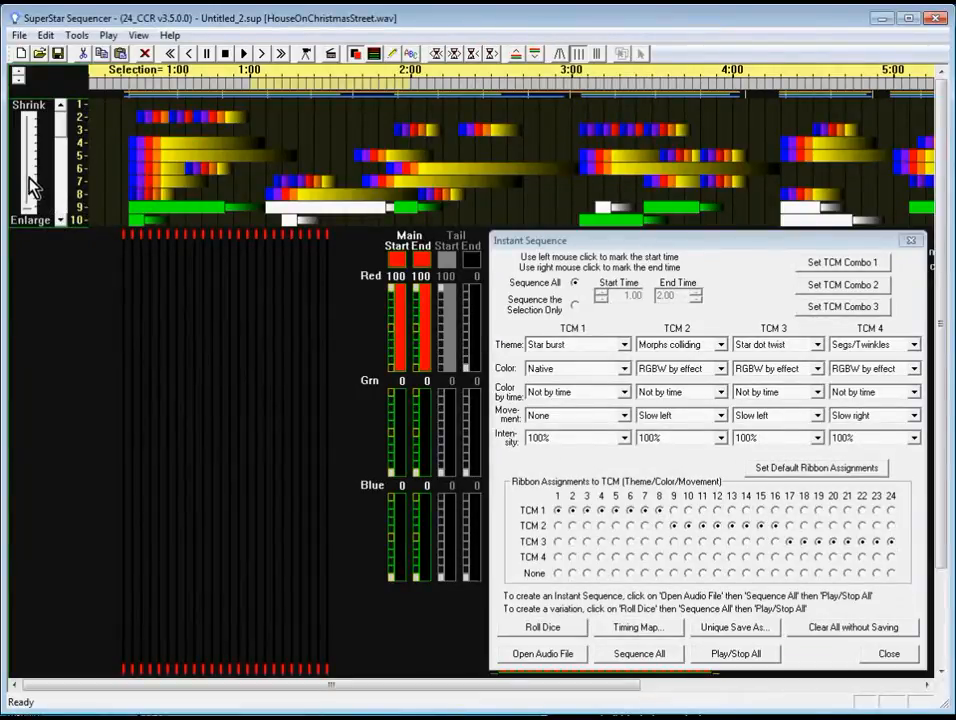
pyautogui.moveTo(30, 180); pyautogui.dragTo(28, 120)
pyautogui.moveTo(29, 127)
pyautogui.mouseDown()
pyautogui.moveTo(30, 160)
pyautogui.moveTo(30, 113)
pyautogui.mouseUp()
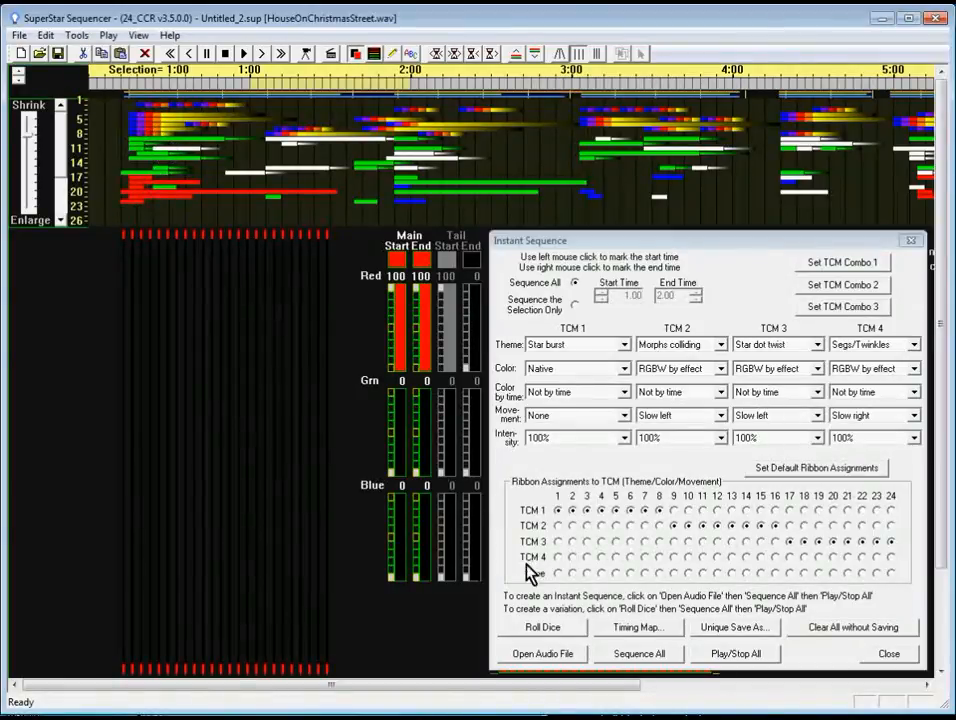
pyautogui.click(737, 656)
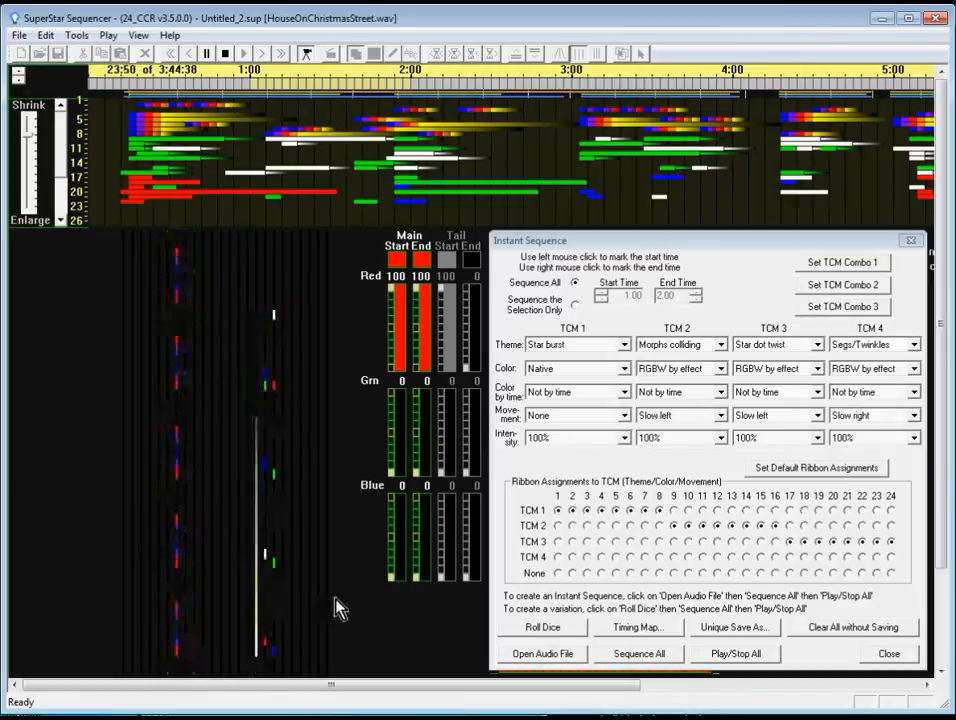
pyautogui.click(712, 655)
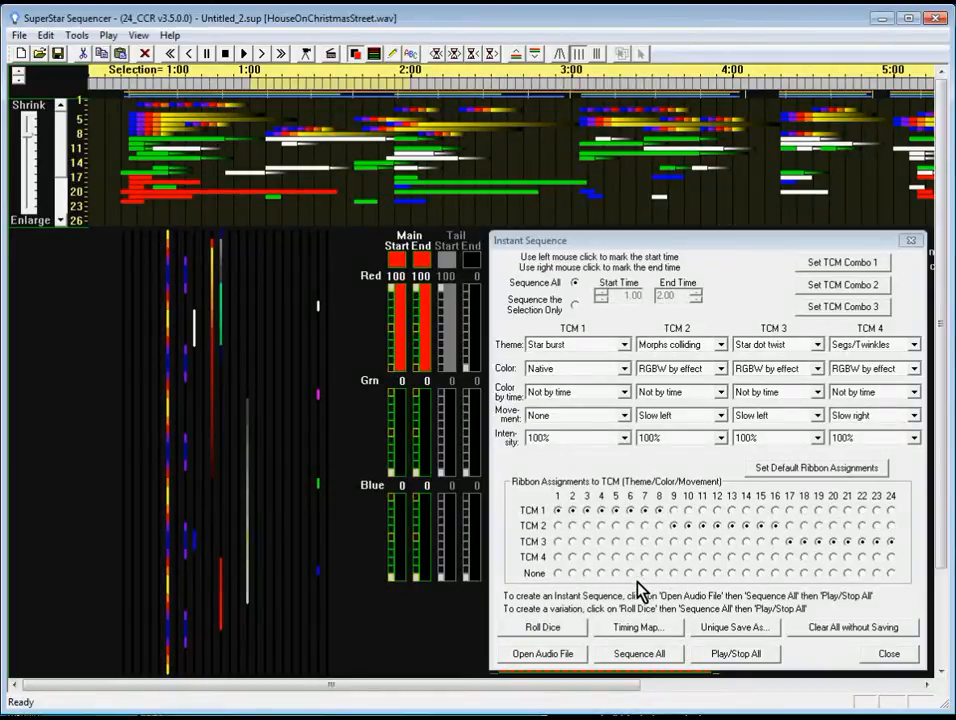
# Step: Replace the Instant Sequence audio with RockYeMerryGentlemen.wav
pyautogui.click(543, 656)
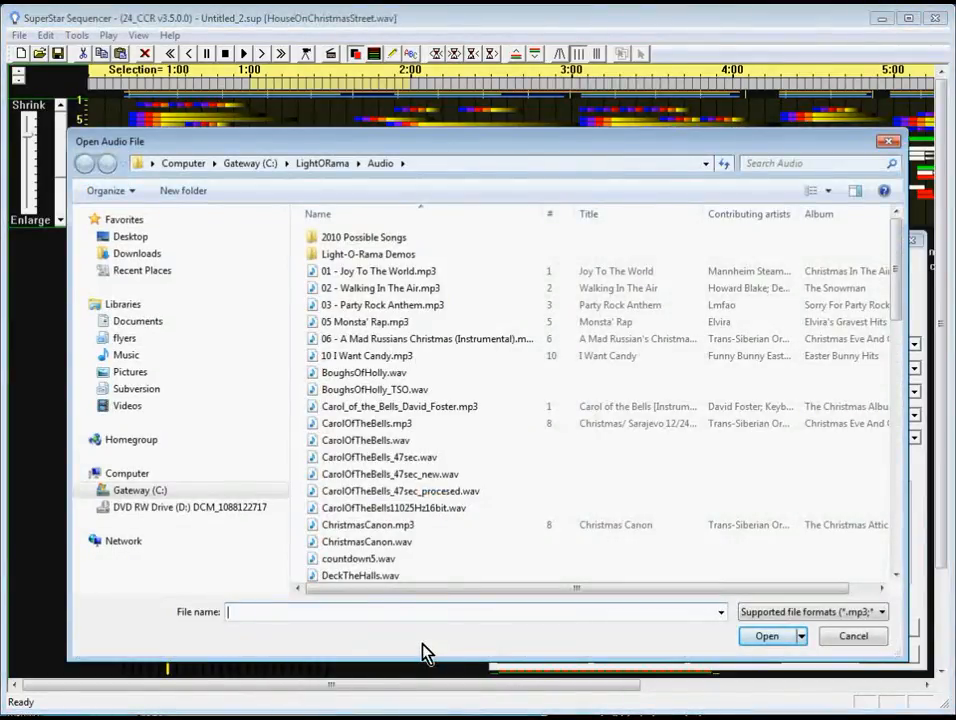
pyautogui.write('r')
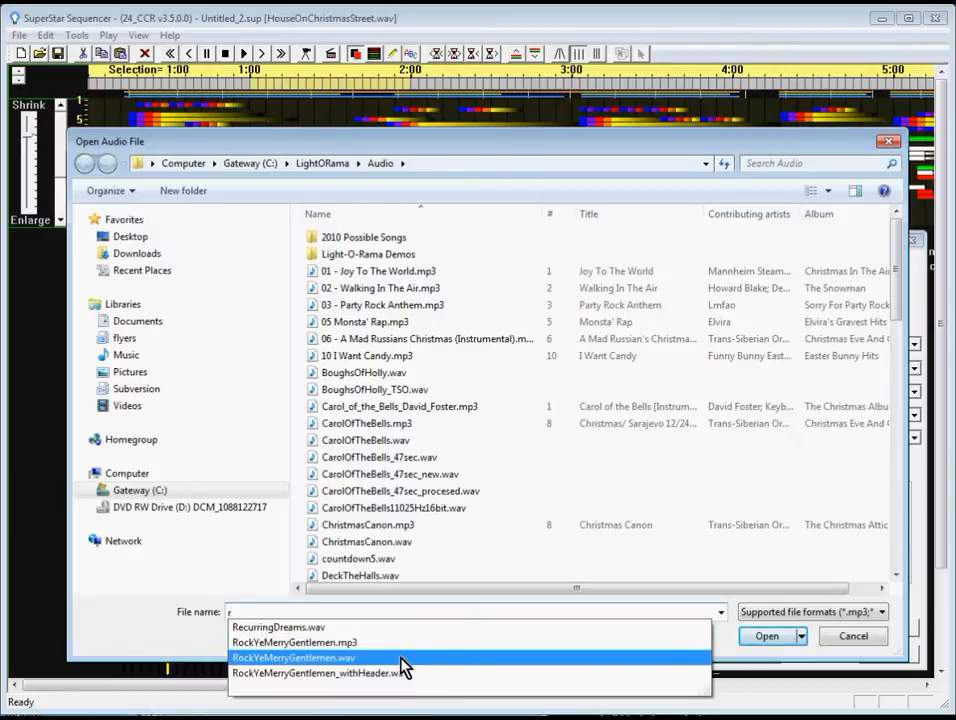
pyautogui.click(402, 658)
pyautogui.click(758, 637)
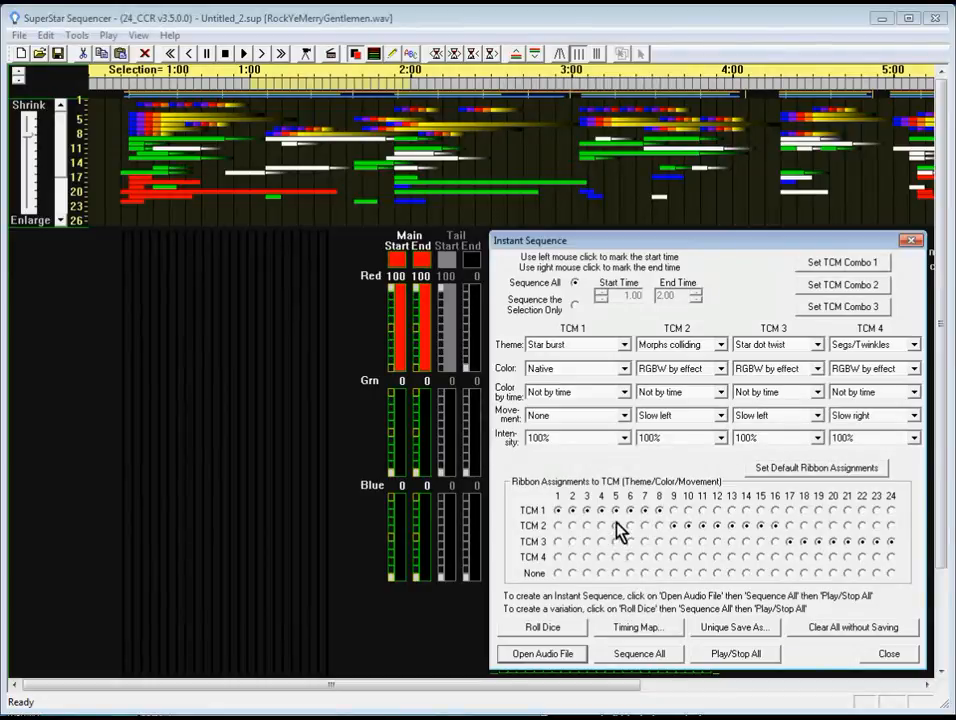
# Step: Set the TCM 1 theme to Morphs separating
pyautogui.click(624, 345)
pyautogui.moveTo(625, 418); pyautogui.dragTo(623, 395)
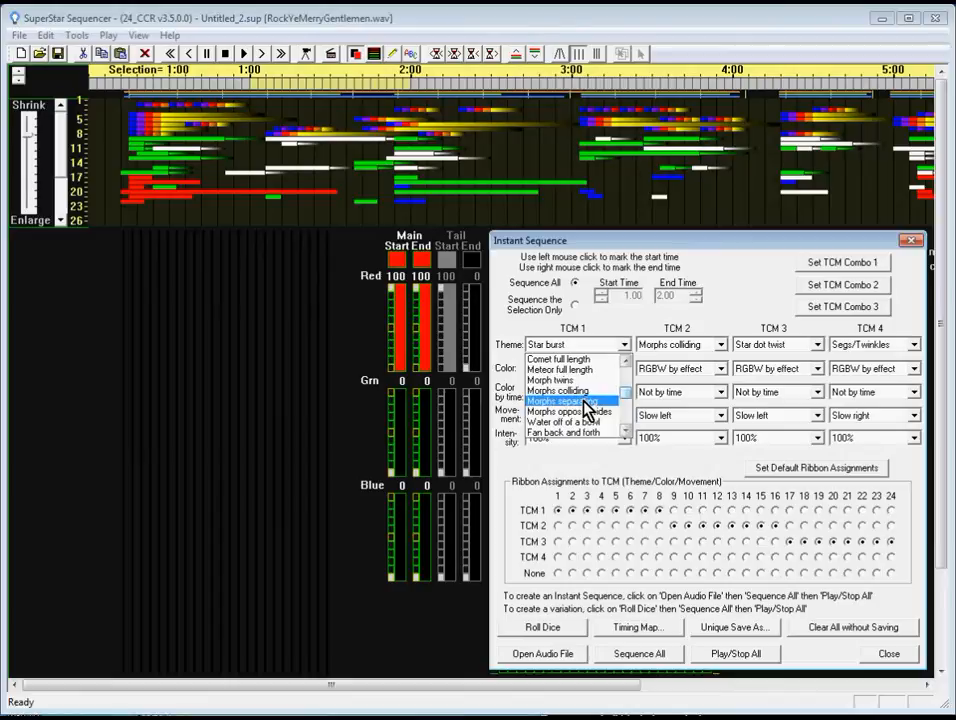
pyautogui.click(583, 401)
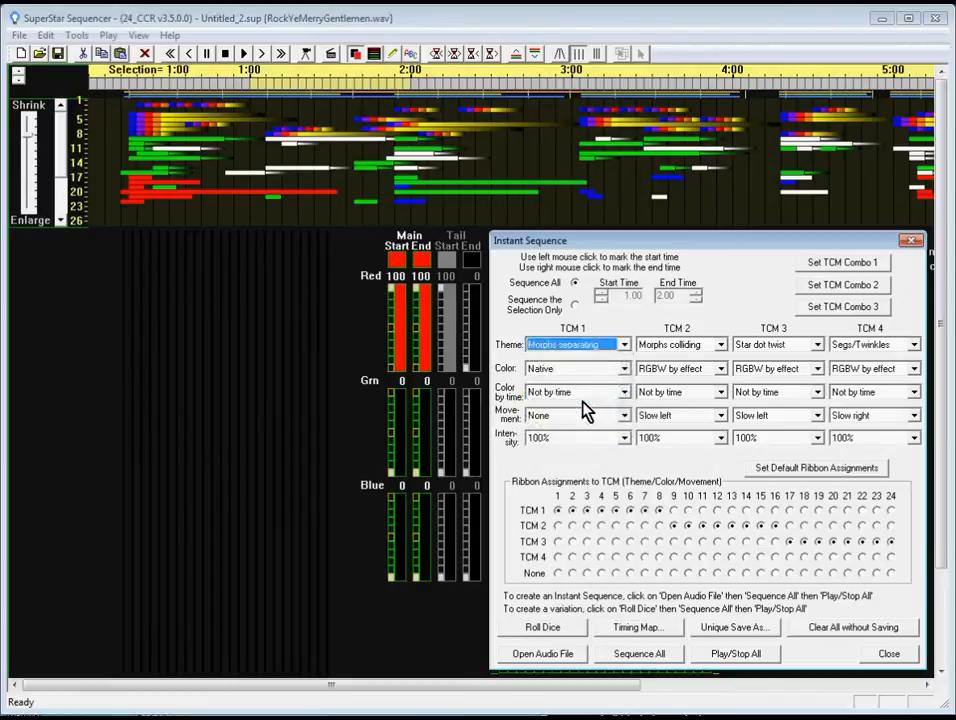
# Step: Assign ribbons 9 through 24 to TCM 1 so that all ribbons use the same theme
pyautogui.click(673, 510)
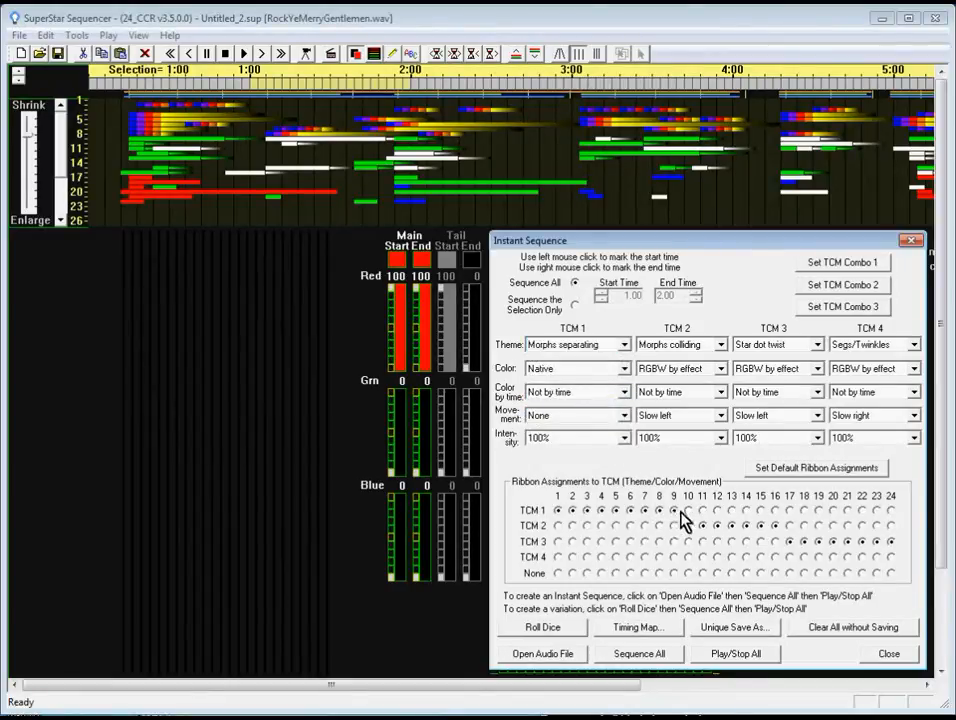
pyautogui.click(731, 511)
pyautogui.click(746, 511)
pyautogui.click(789, 510)
pyautogui.click(804, 510)
pyautogui.click(818, 510)
pyautogui.click(848, 511)
pyautogui.click(862, 511)
pyautogui.click(877, 511)
pyautogui.click(892, 511)
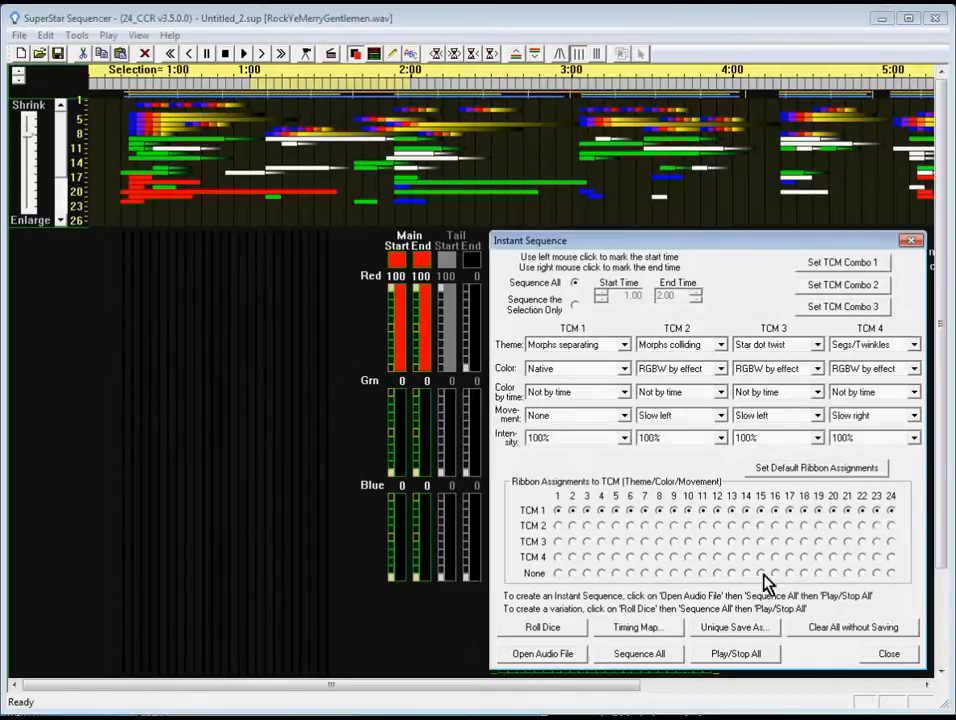
# Step: Sequence the whole new song, creating new timings and erasing the current sequence without saving
pyautogui.click(644, 654)
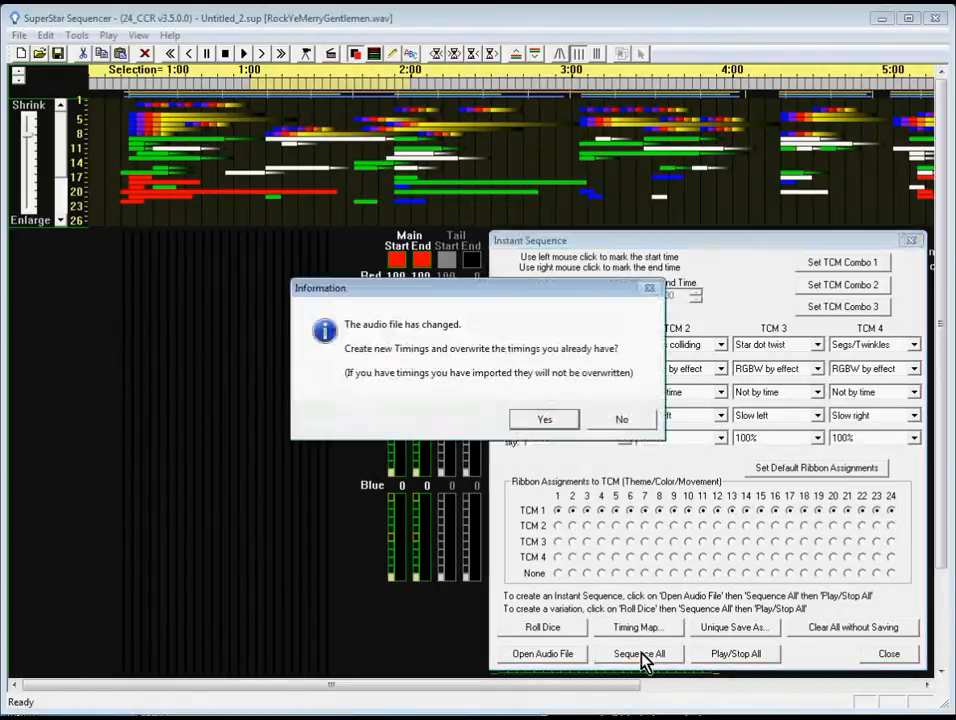
pyautogui.click(536, 421)
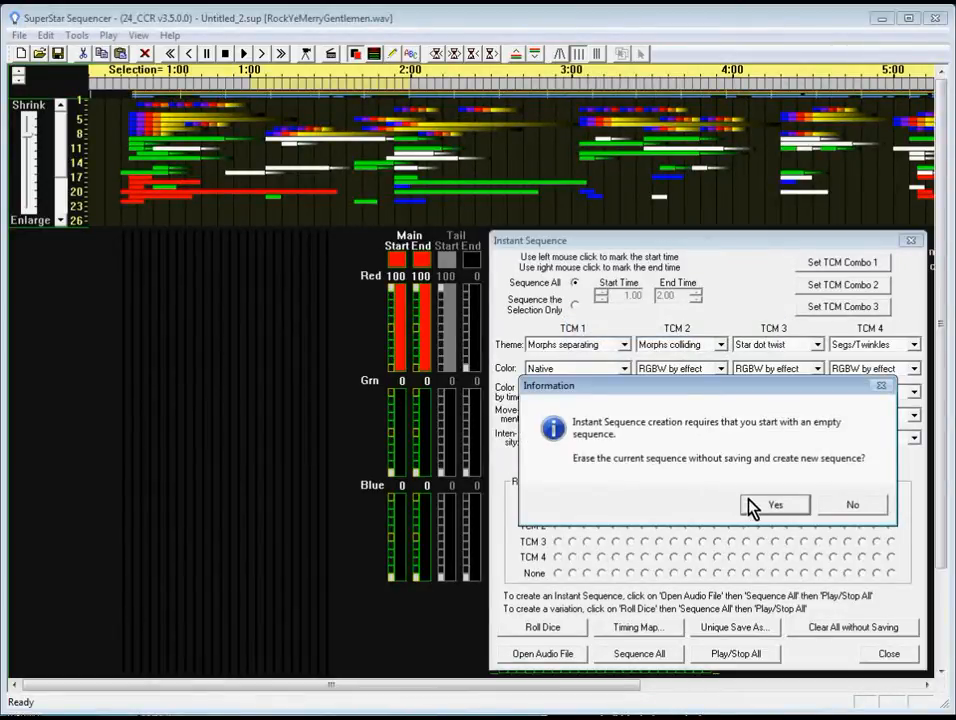
pyautogui.click(753, 505)
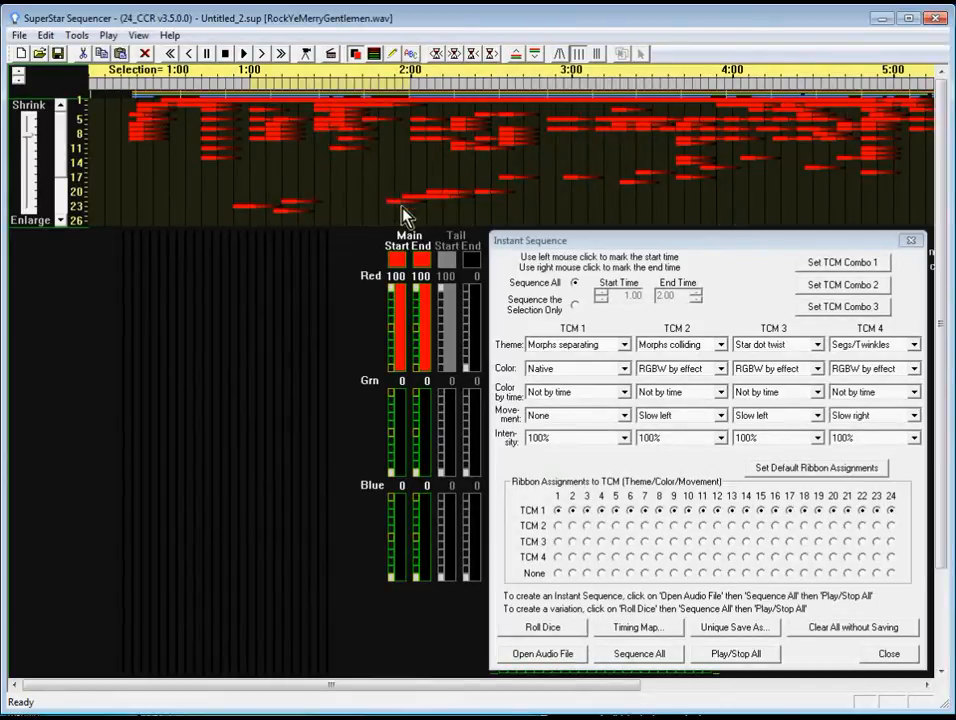
# Step: Play the new sequence twice from the beginning to review the ribbon effects, stopping playback each time
pyautogui.click(735, 656)
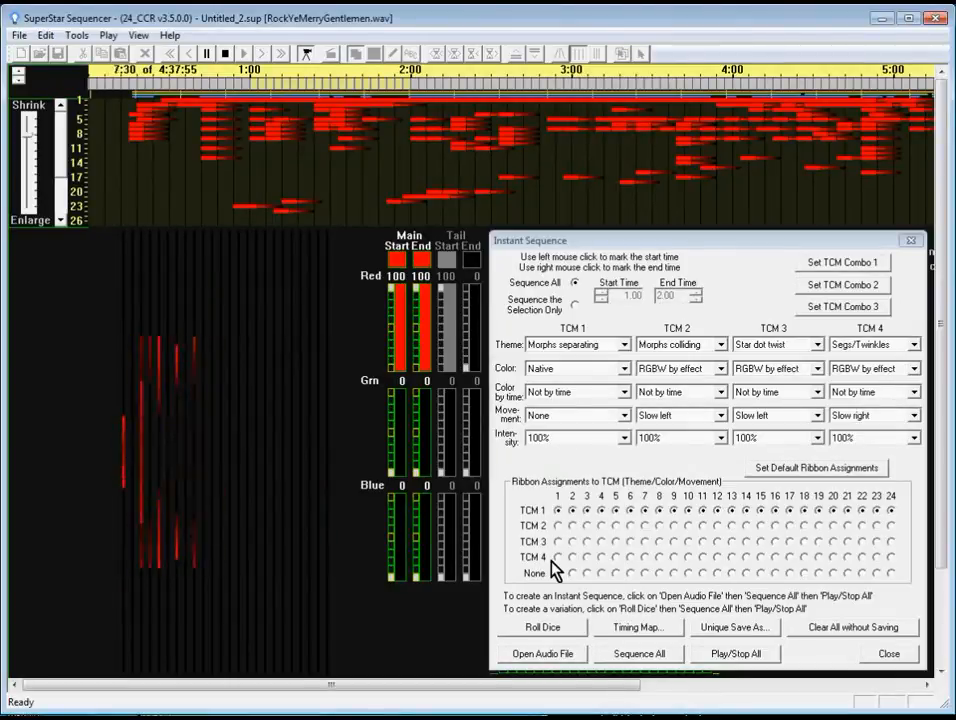
pyautogui.click(756, 660)
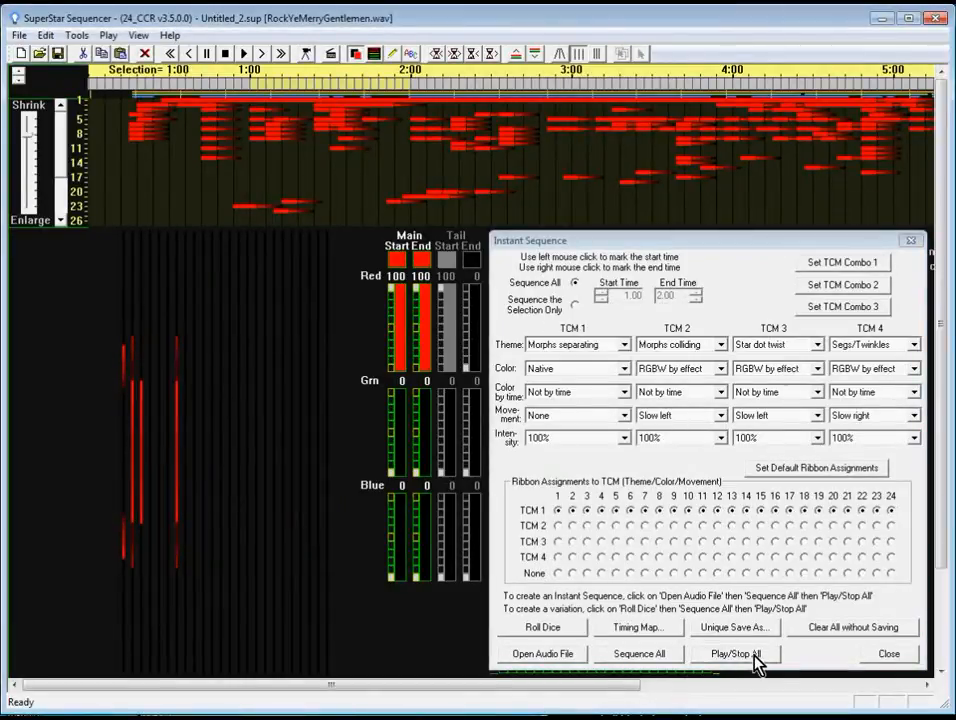
pyautogui.click(756, 662)
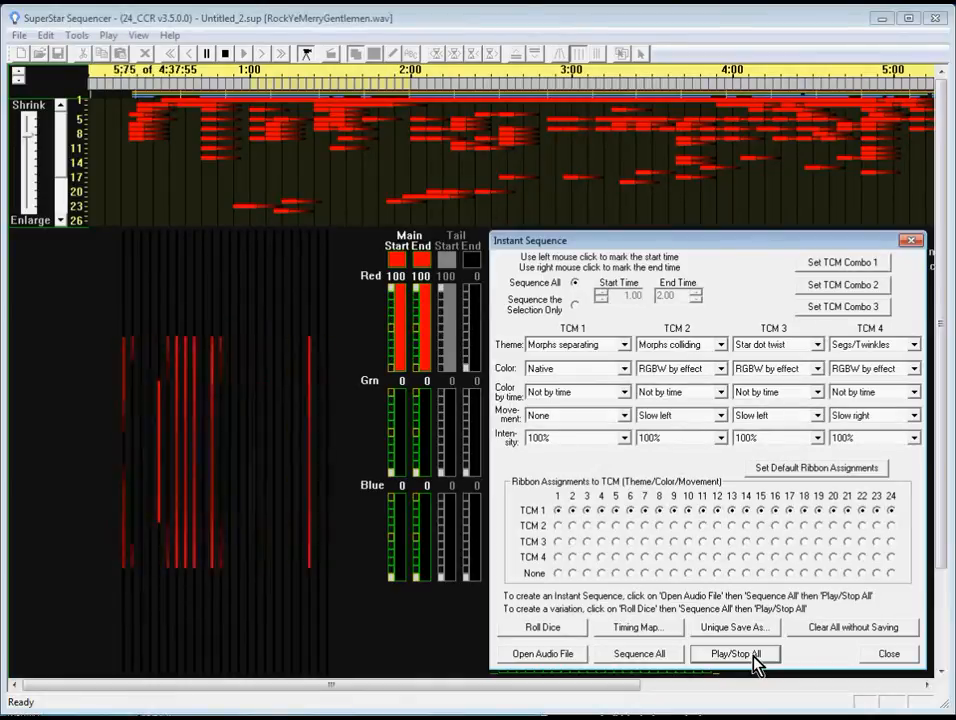
pyautogui.click(752, 657)
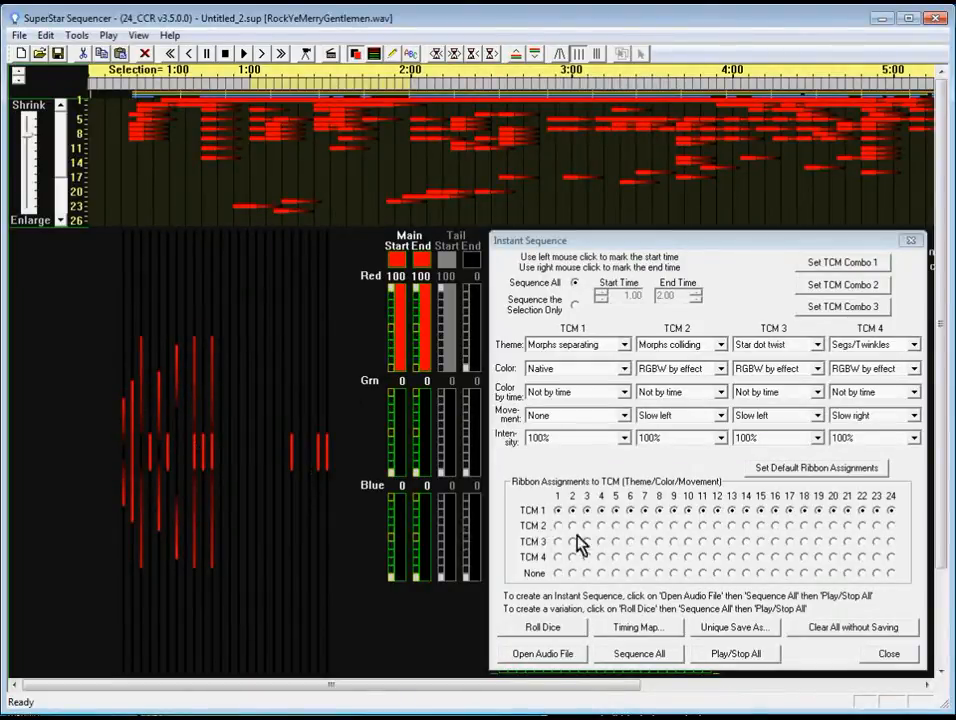
# Step: Set the Timing Map to apply sensitivity as Freq Relative and move its window aside to uncover the Instant Sequence dialog
pyautogui.click(634, 630)
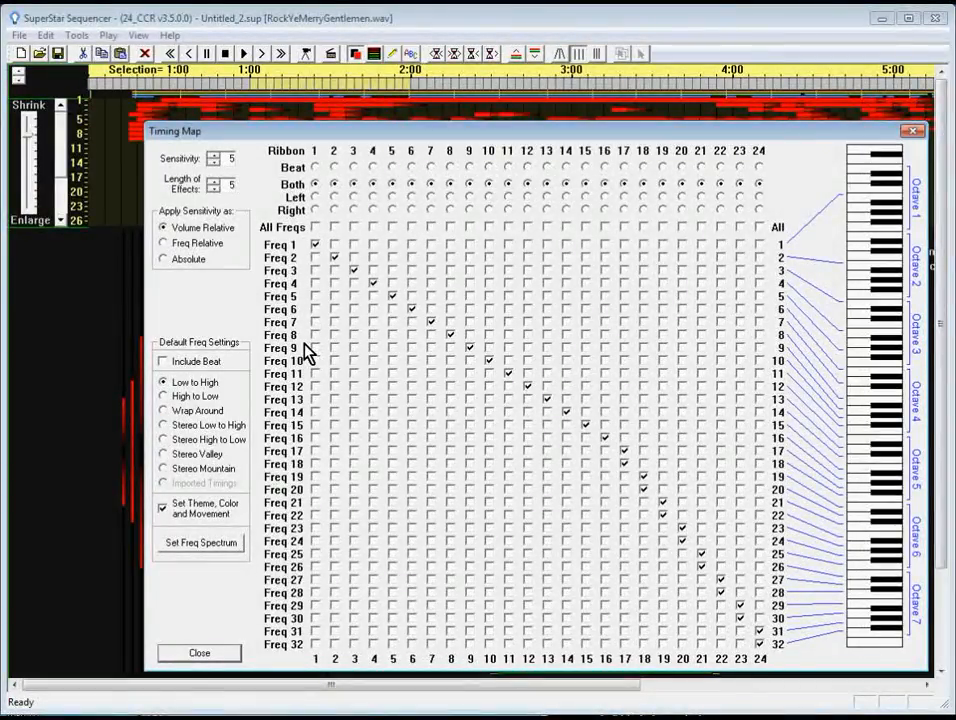
pyautogui.click(164, 244)
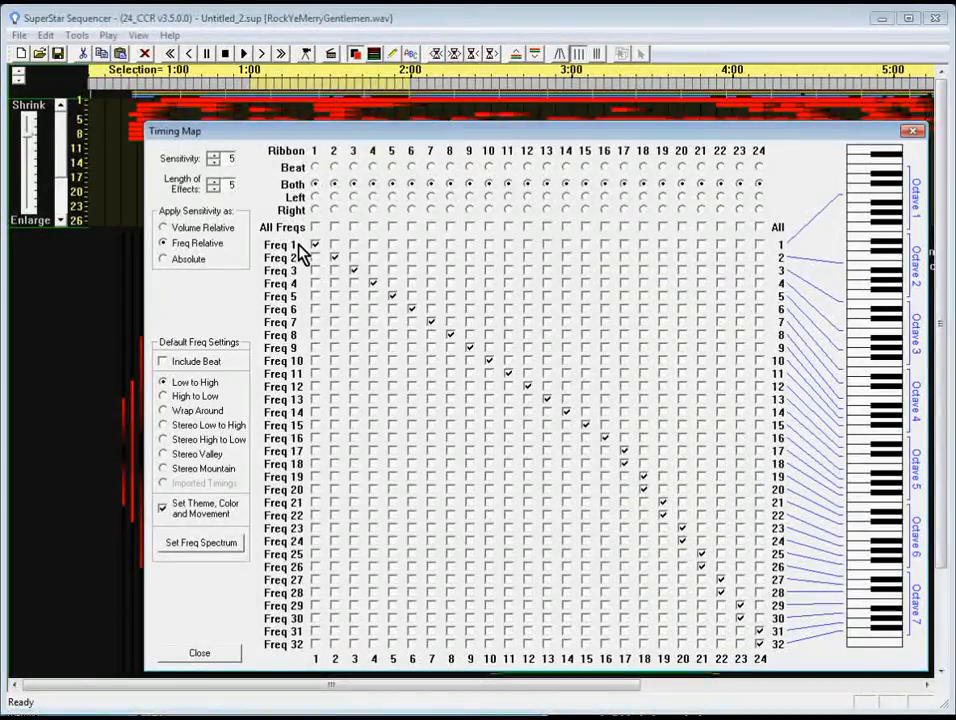
pyautogui.click(333, 257)
pyautogui.click(331, 255)
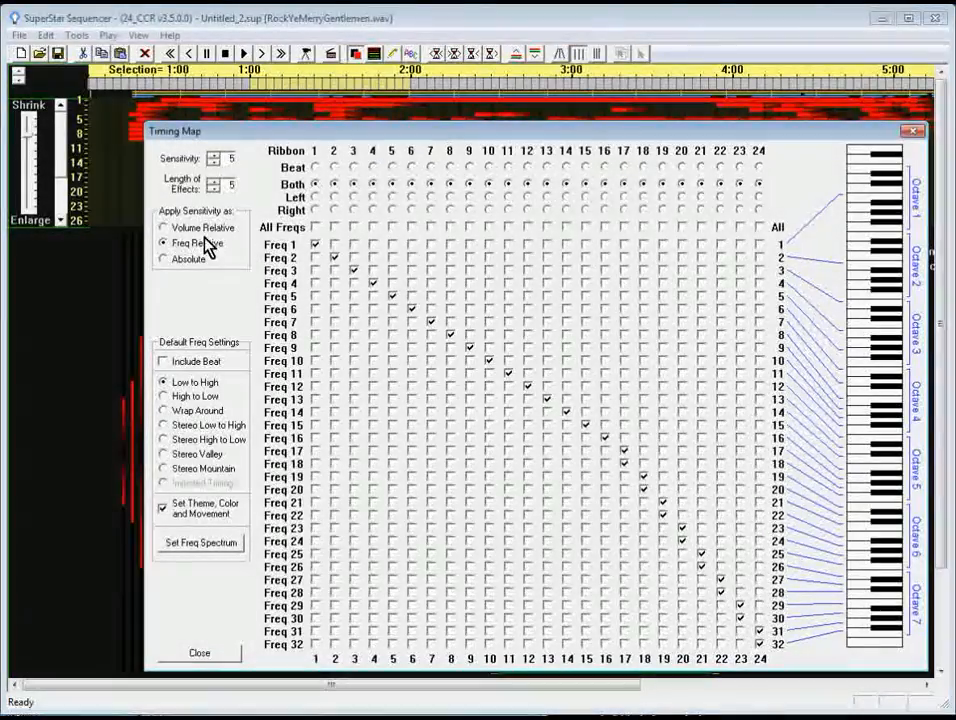
pyautogui.click(164, 243)
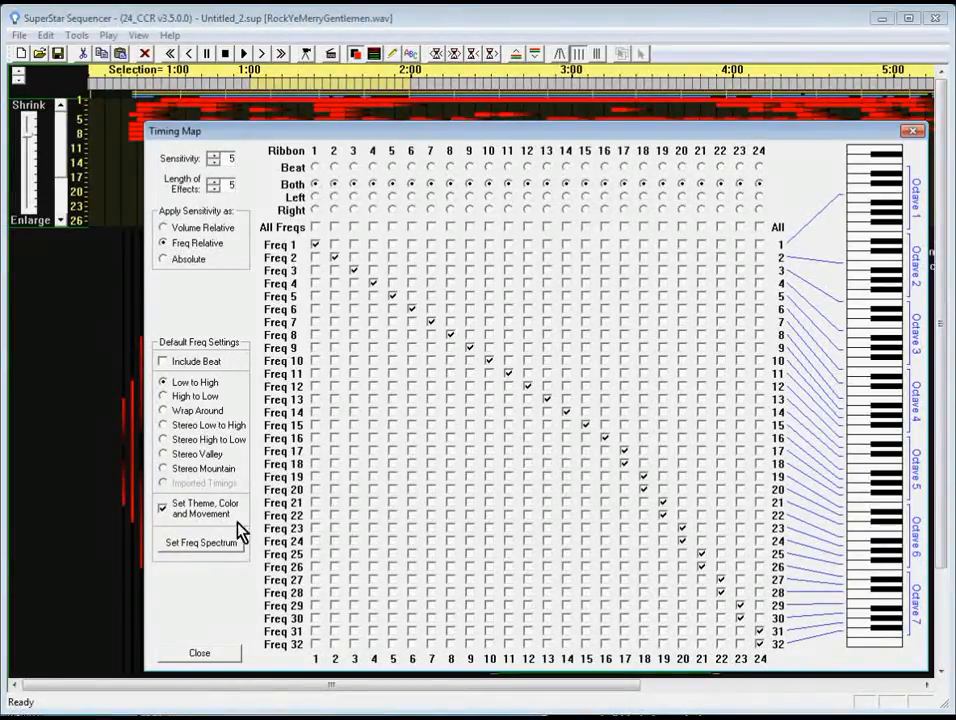
pyautogui.moveTo(268, 143); pyautogui.dragTo(678, 403)
# Step: Resequence the whole song with new timings, erasing the current sequence without saving, and play the result briefly
pyautogui.click(600, 243)
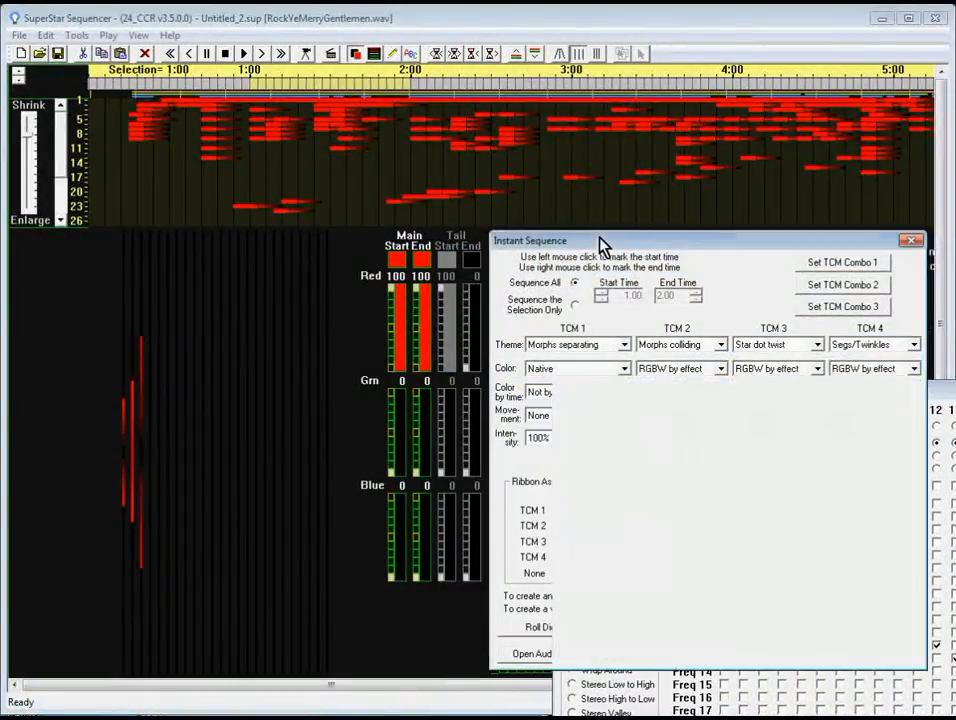
pyautogui.click(634, 656)
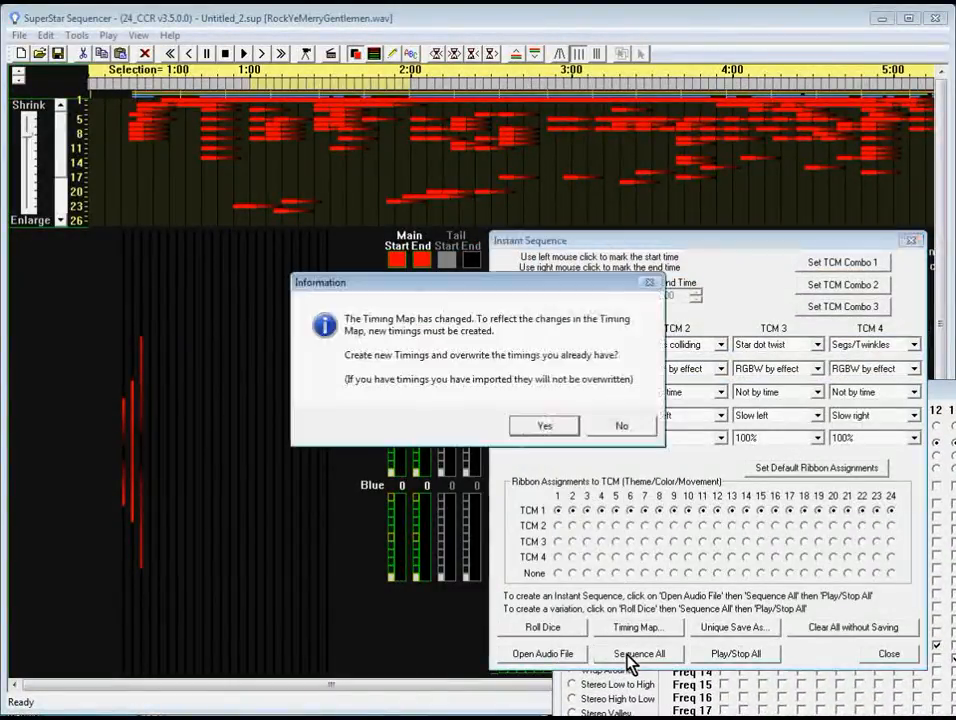
pyautogui.click(548, 427)
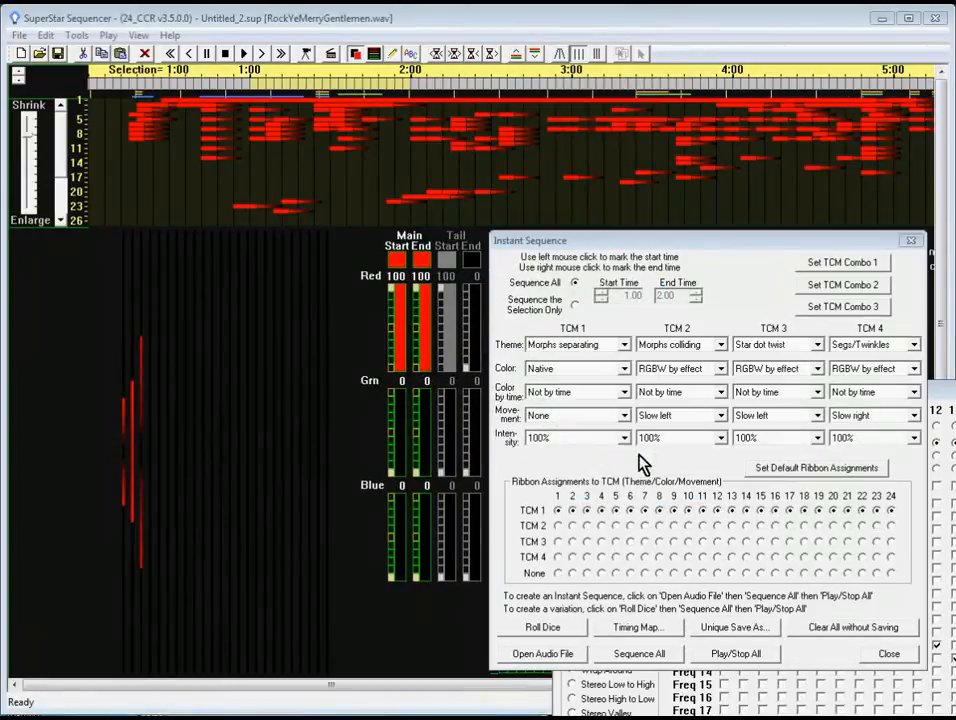
pyautogui.click(775, 506)
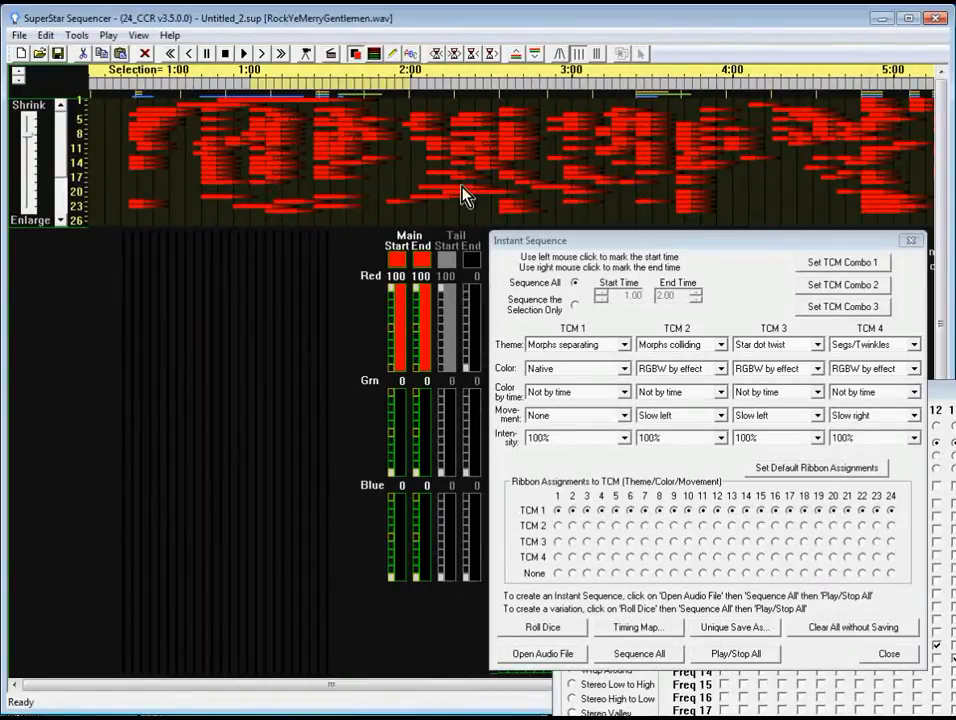
pyautogui.click(736, 655)
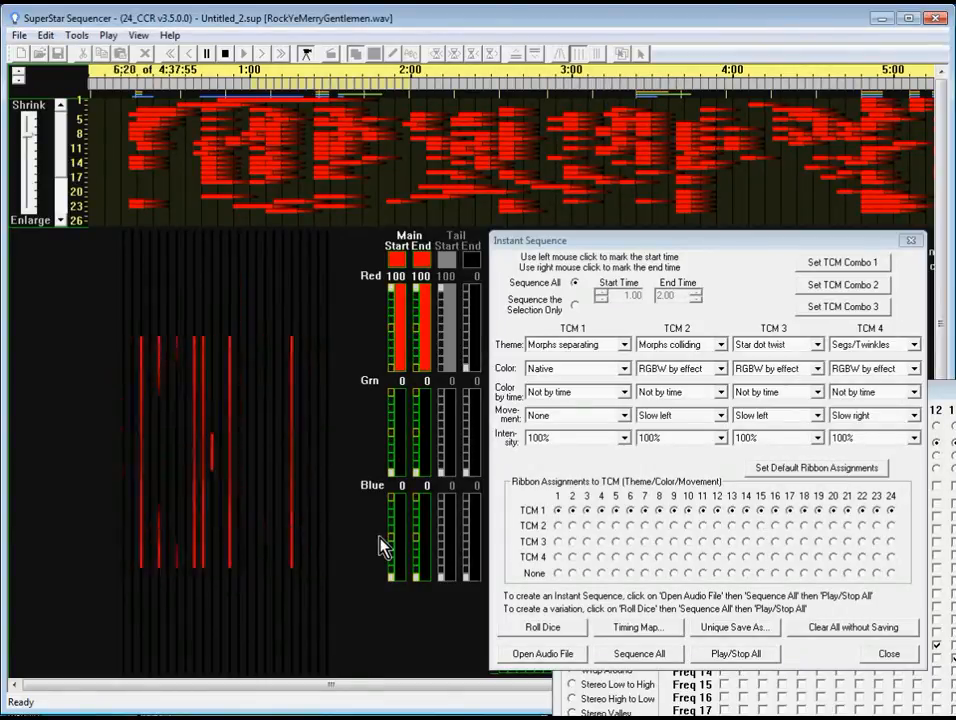
pyautogui.click(720, 658)
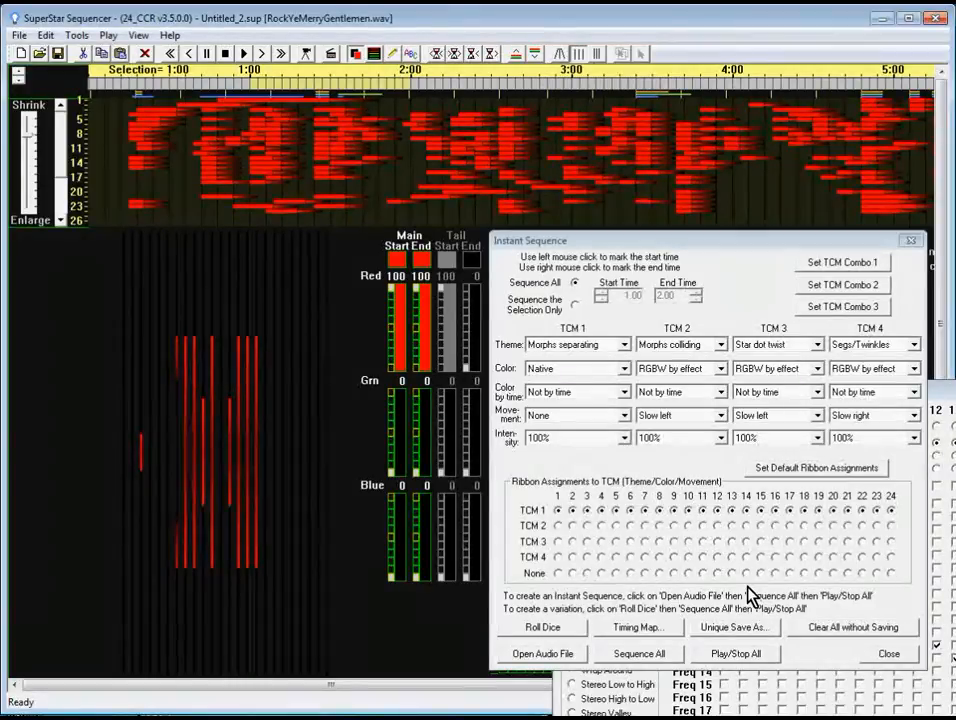
# Step: Switch the Timing Map's sensitivity mode to Absolute and resequence the whole song with new timings, erasing the current sequence
pyautogui.click(948, 393)
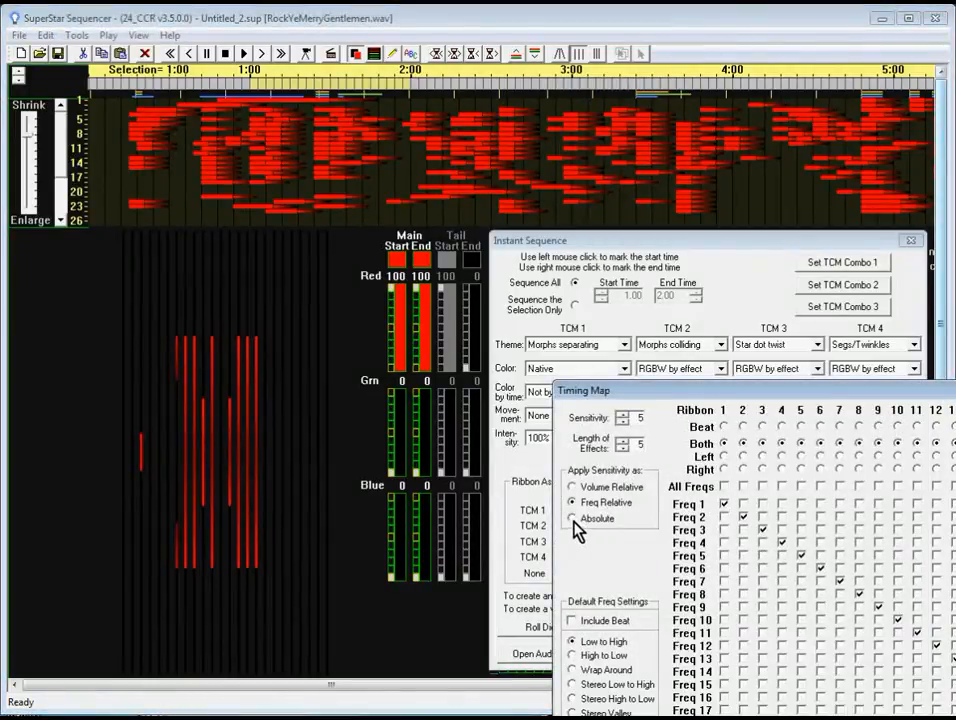
pyautogui.click(572, 518)
pyautogui.click(675, 255)
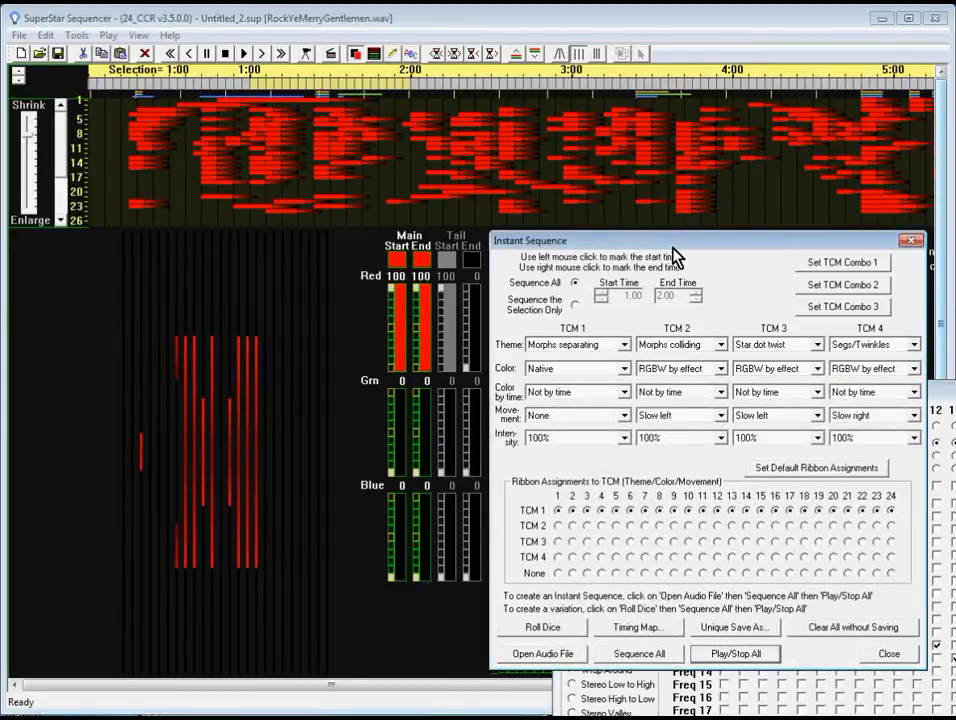
pyautogui.click(645, 658)
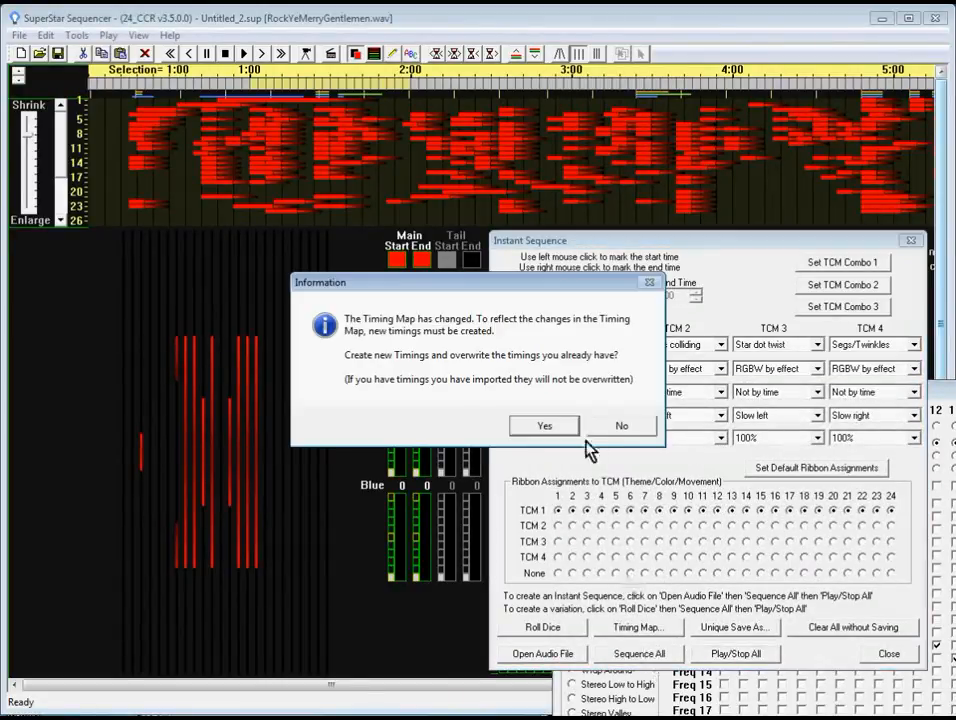
pyautogui.click(570, 427)
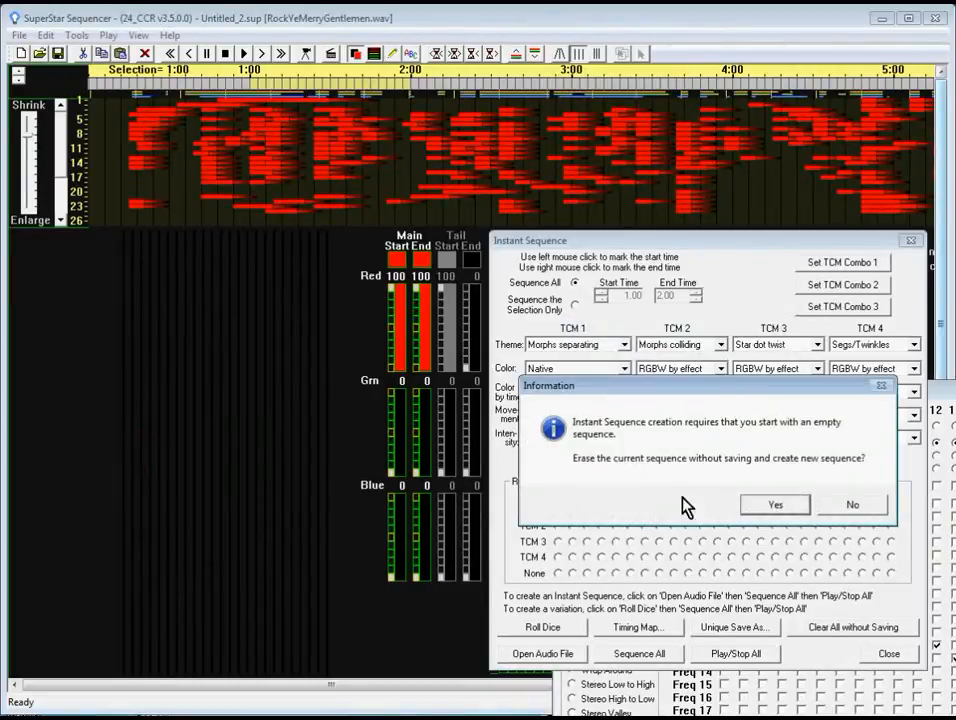
pyautogui.click(752, 508)
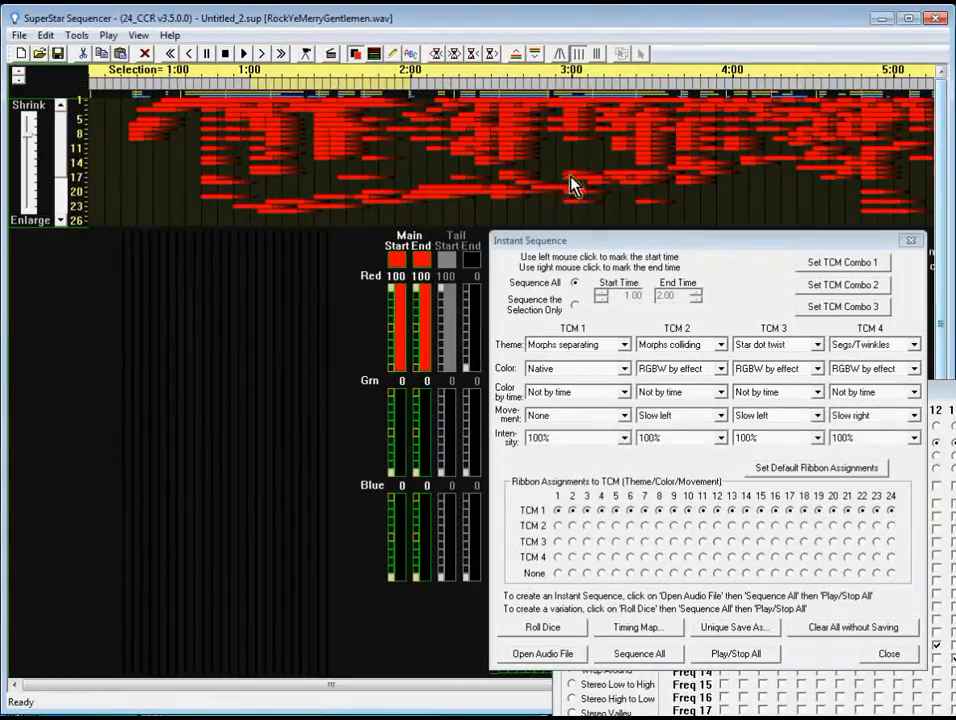
# Step: Play the Absolute-sensitivity sequence twice to review the ribbon effects, stopping playback each time
pyautogui.click(646, 650)
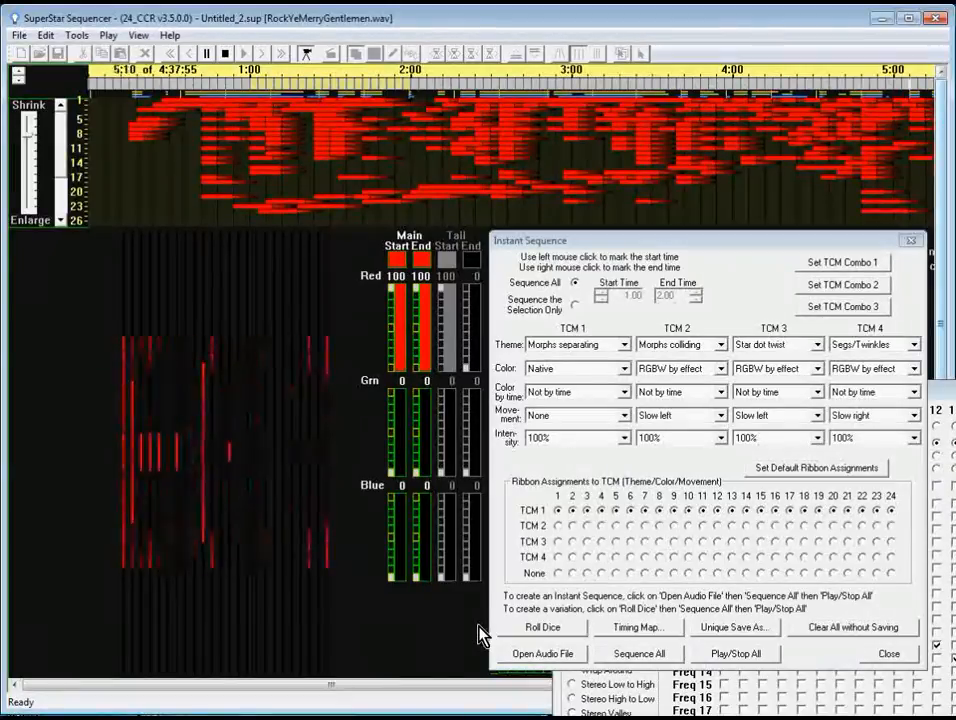
pyautogui.click(719, 657)
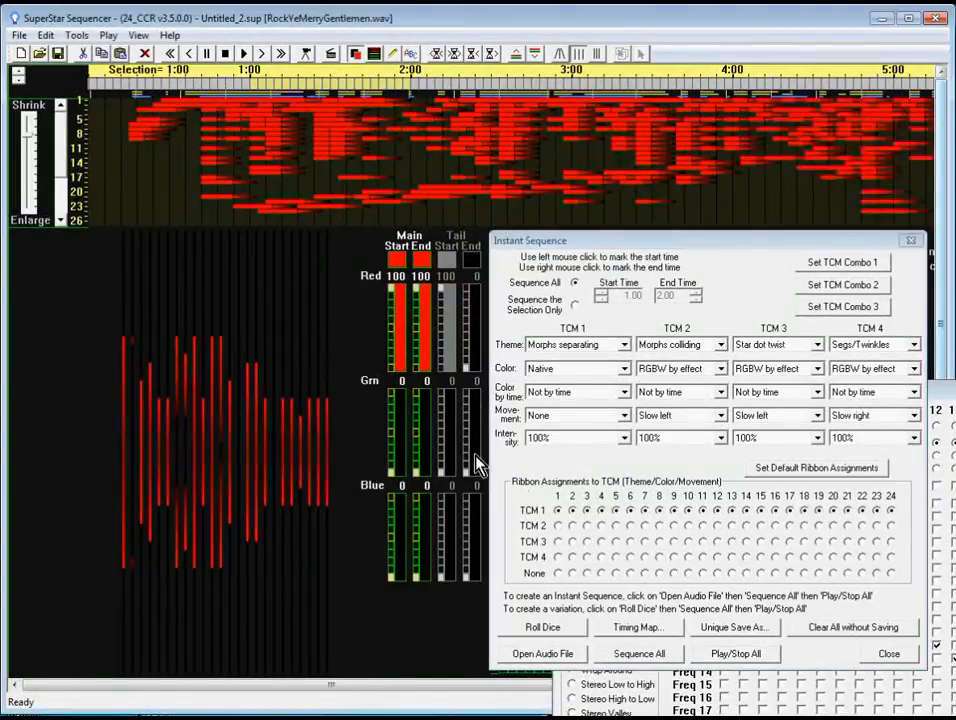
pyautogui.click(243, 53)
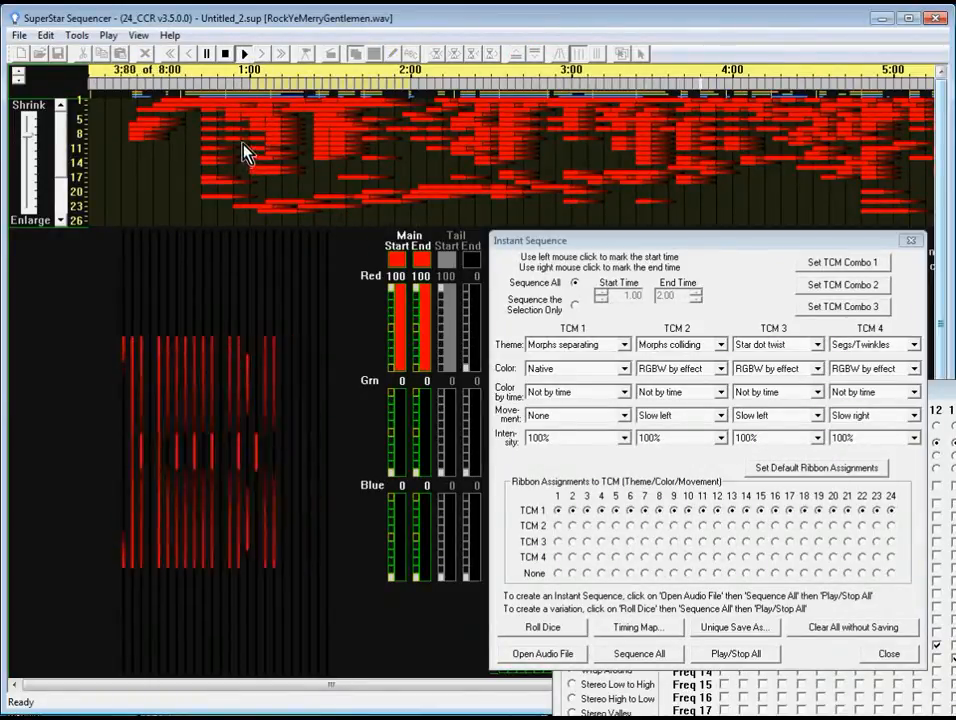
pyautogui.click(243, 53)
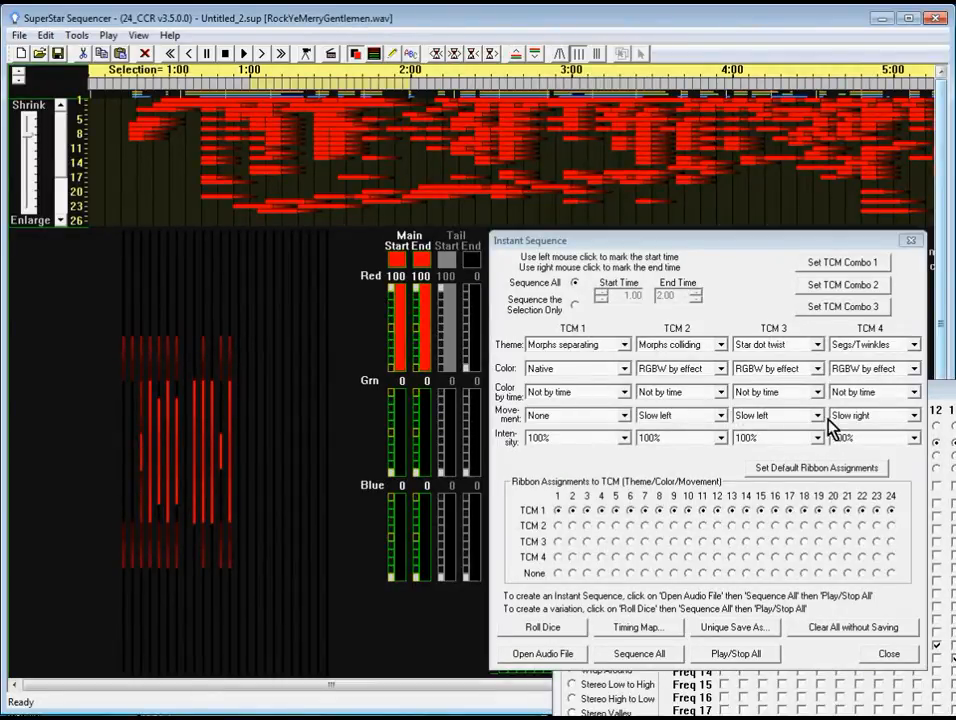
# Step: Set the Timing Map's sensitivity mode to Freq Relative and its sensitivity to 3
pyautogui.click(944, 405)
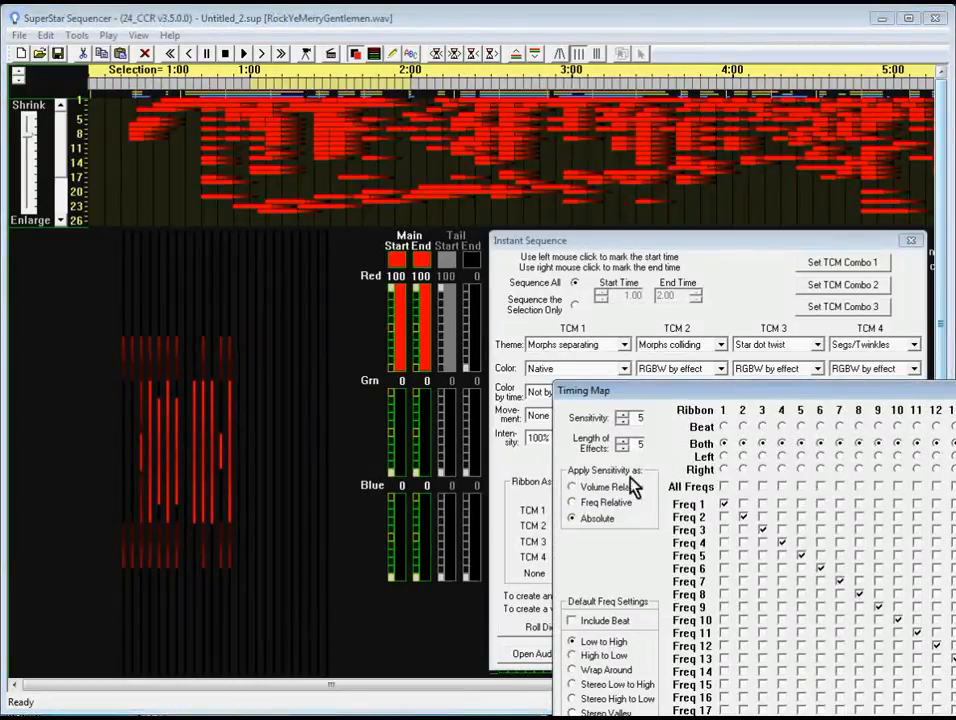
pyautogui.click(573, 503)
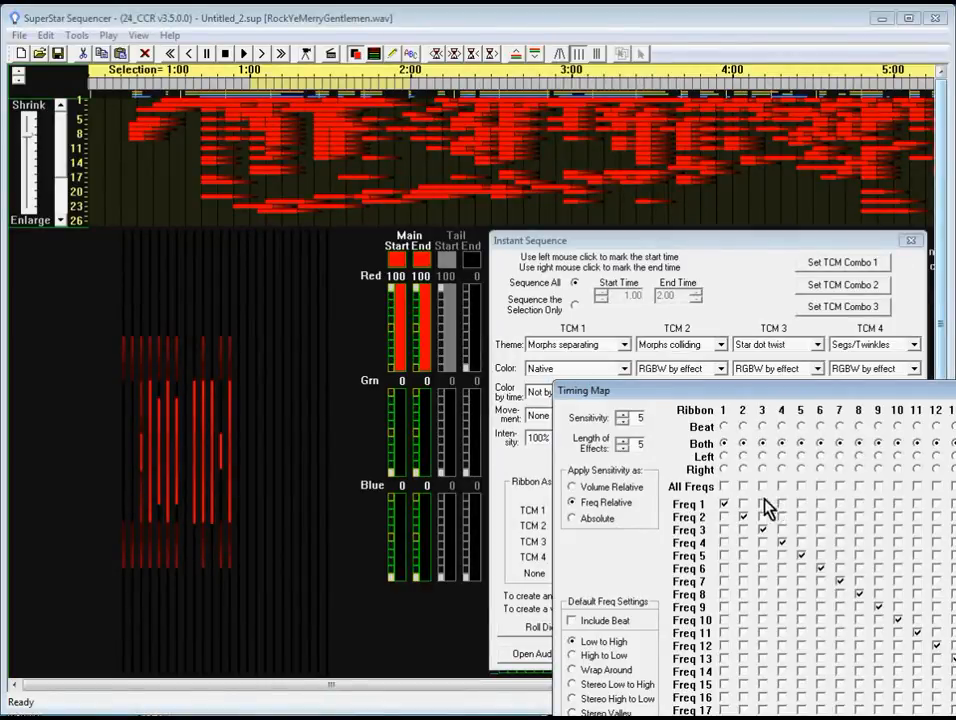
pyautogui.click(623, 421)
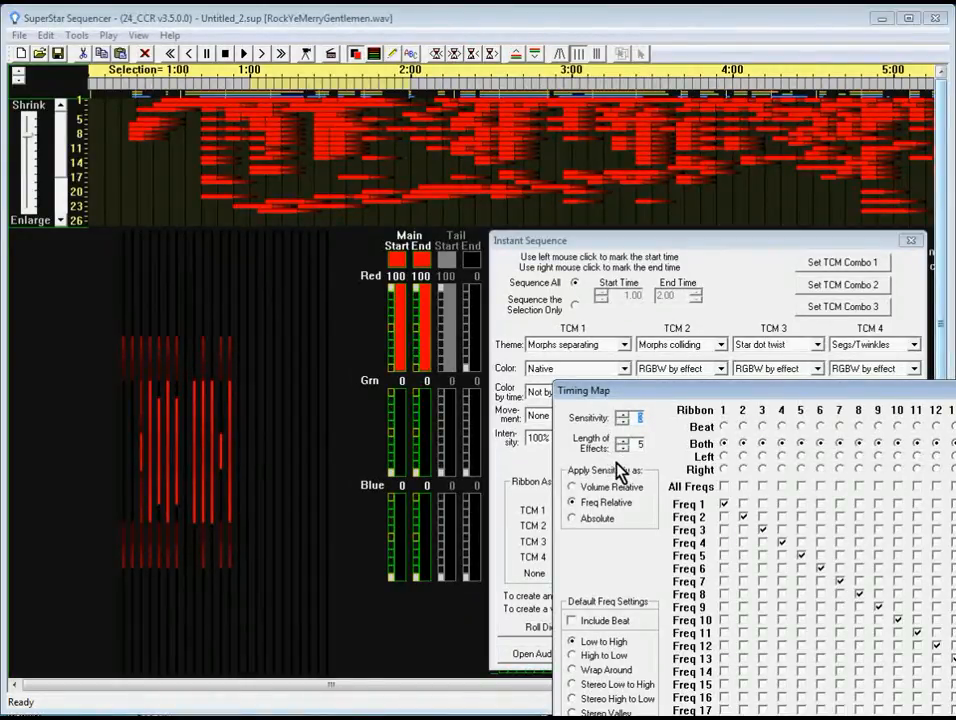
pyautogui.click(743, 256)
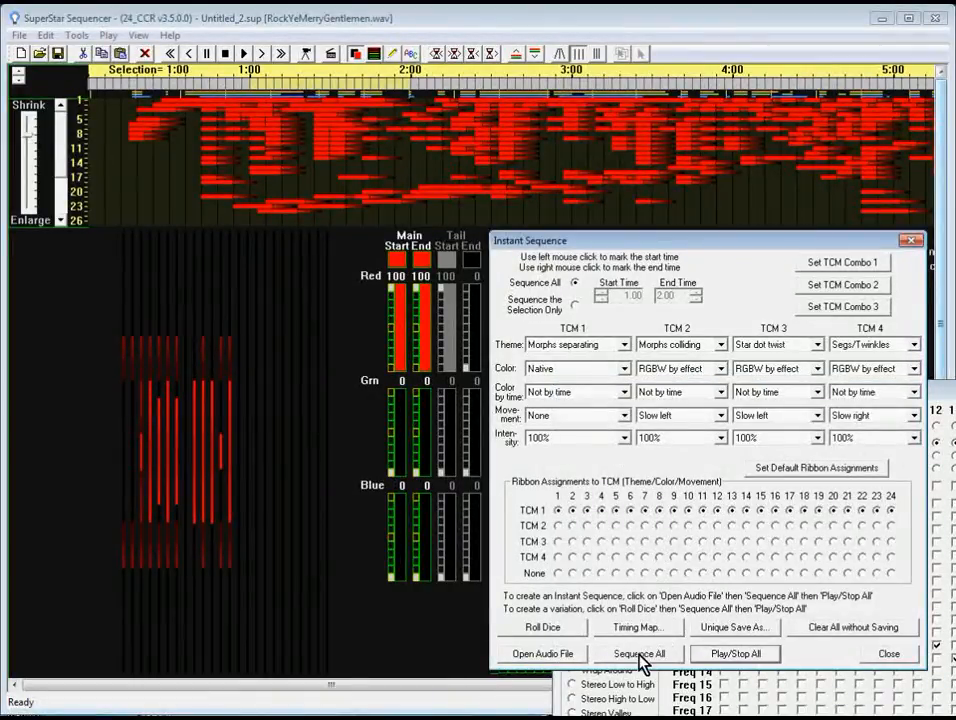
# Step: Regenerate the full sequence with new timings from the lowered sensitivity, overwriting the existing one, and play it briefly
pyautogui.click(640, 655)
pyautogui.click(577, 430)
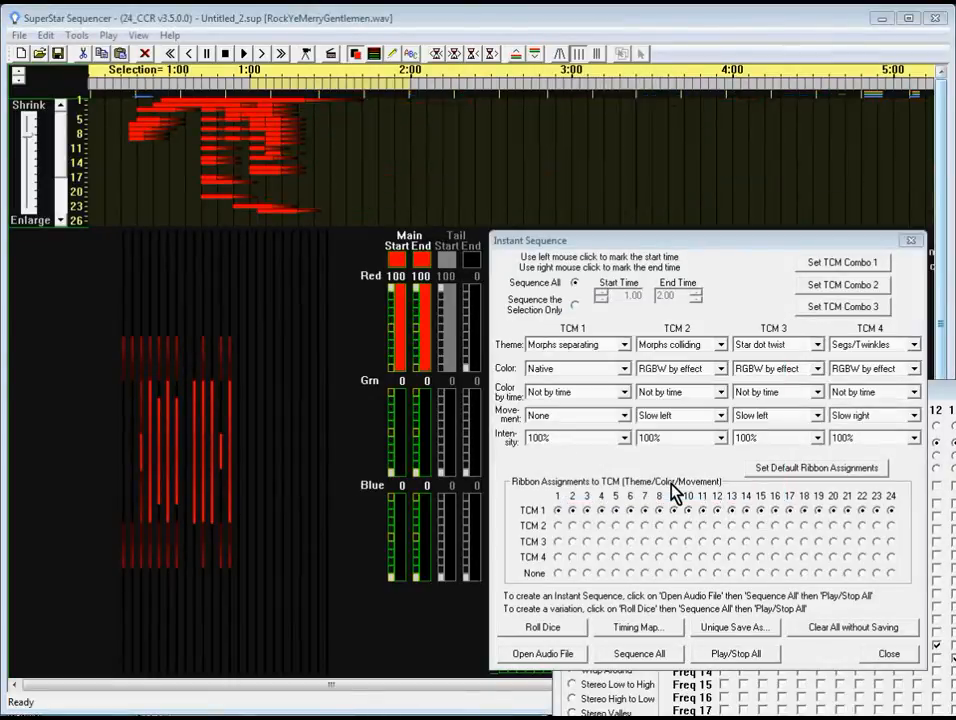
pyautogui.click(780, 504)
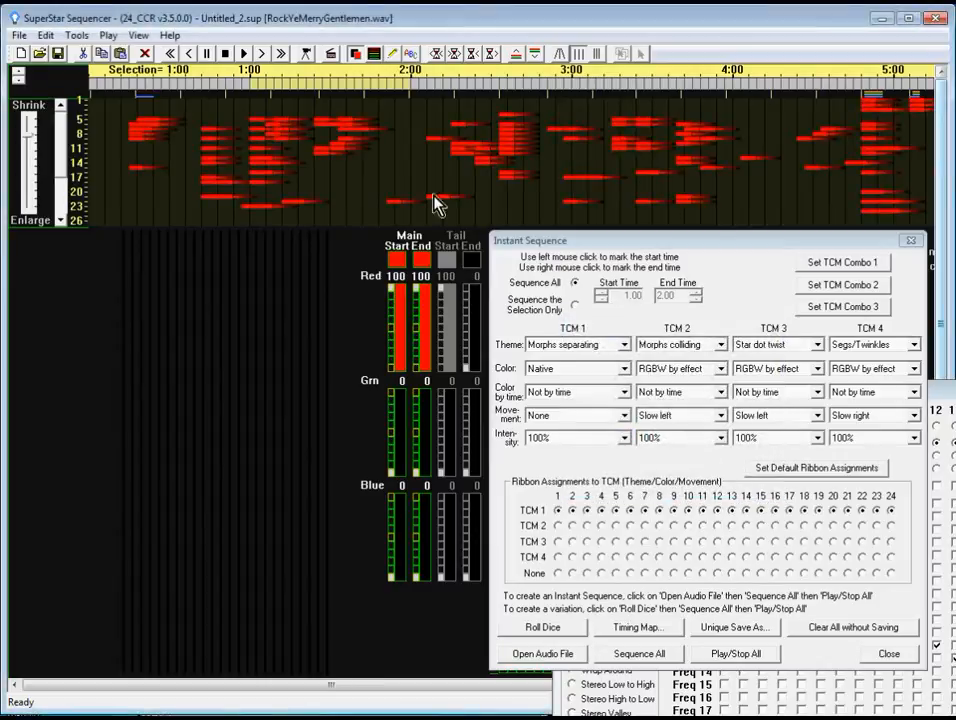
pyautogui.click(738, 650)
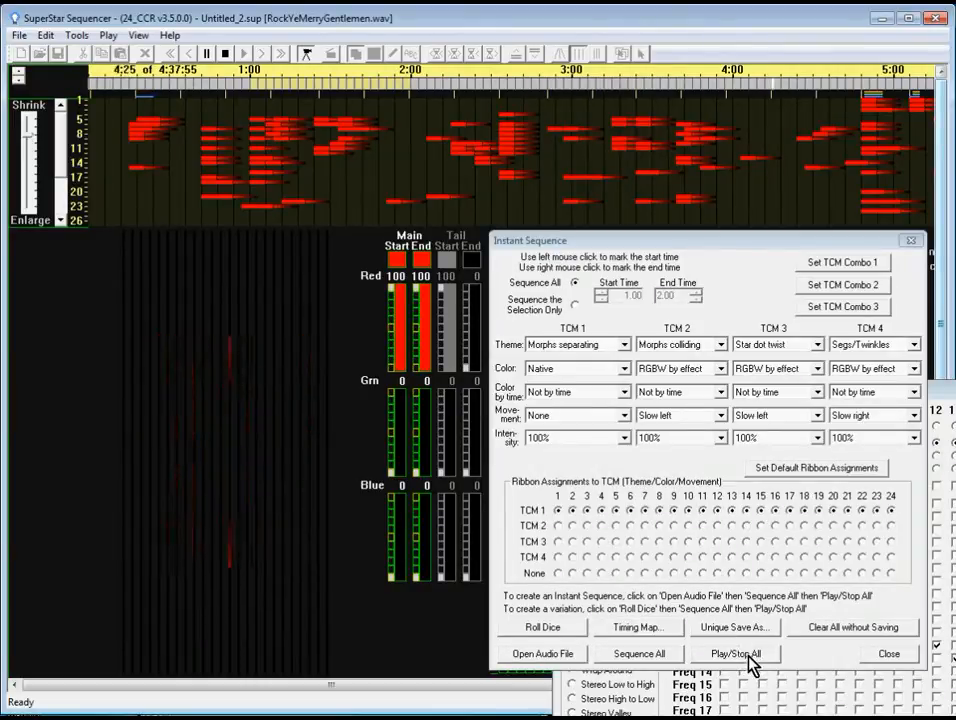
pyautogui.click(751, 656)
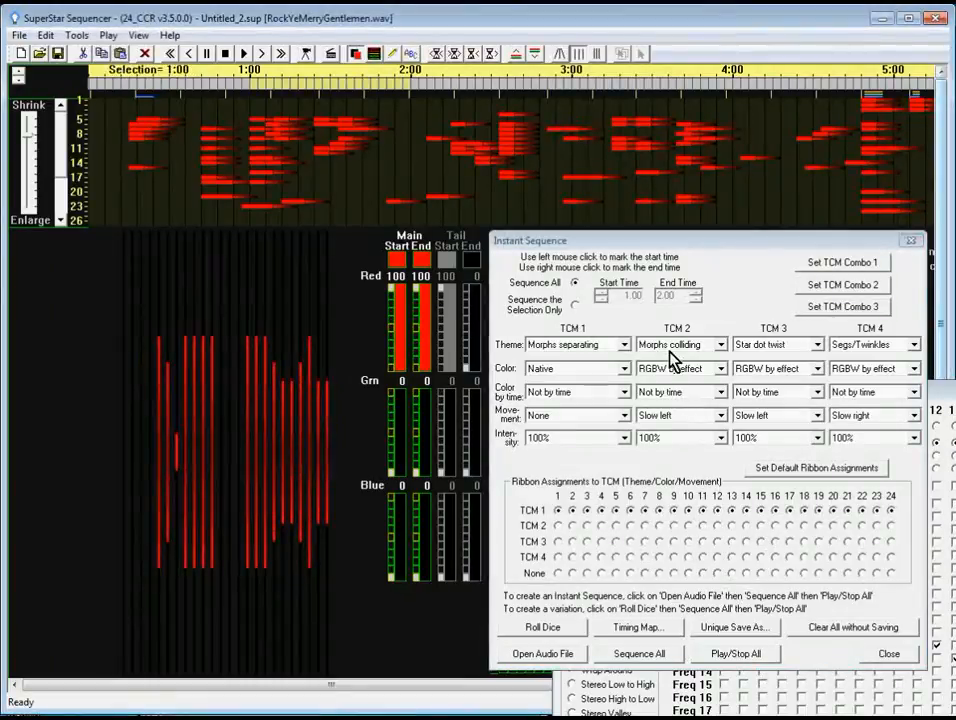
# Step: Set the Timing Map's length of effects to 10 and resequence the whole song with new timings, erasing the current sequence
pyautogui.click(940, 450)
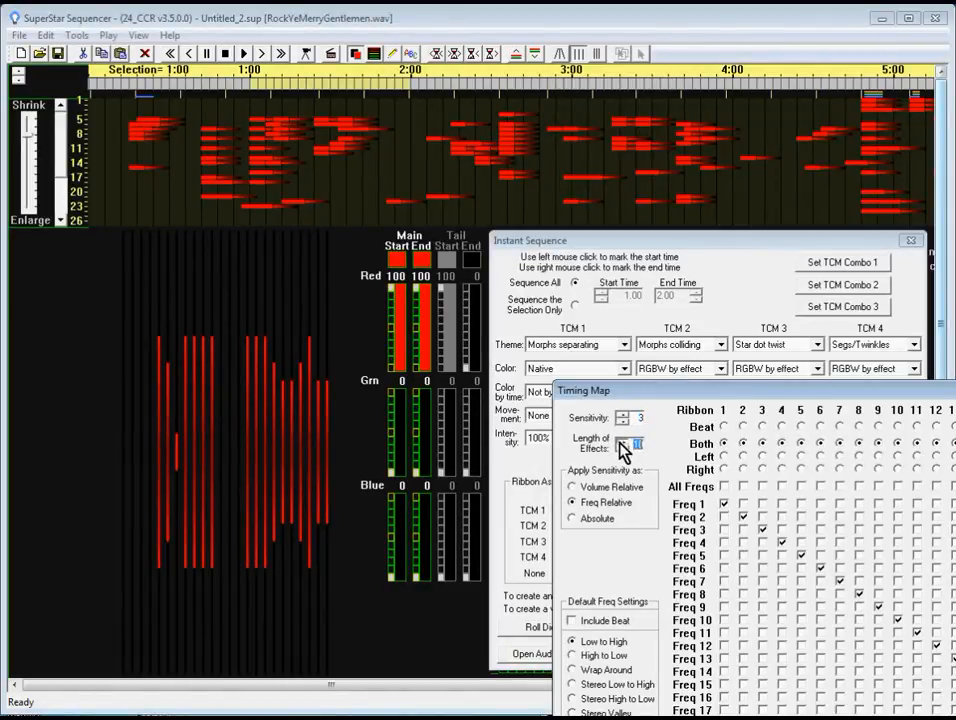
pyautogui.click(680, 258)
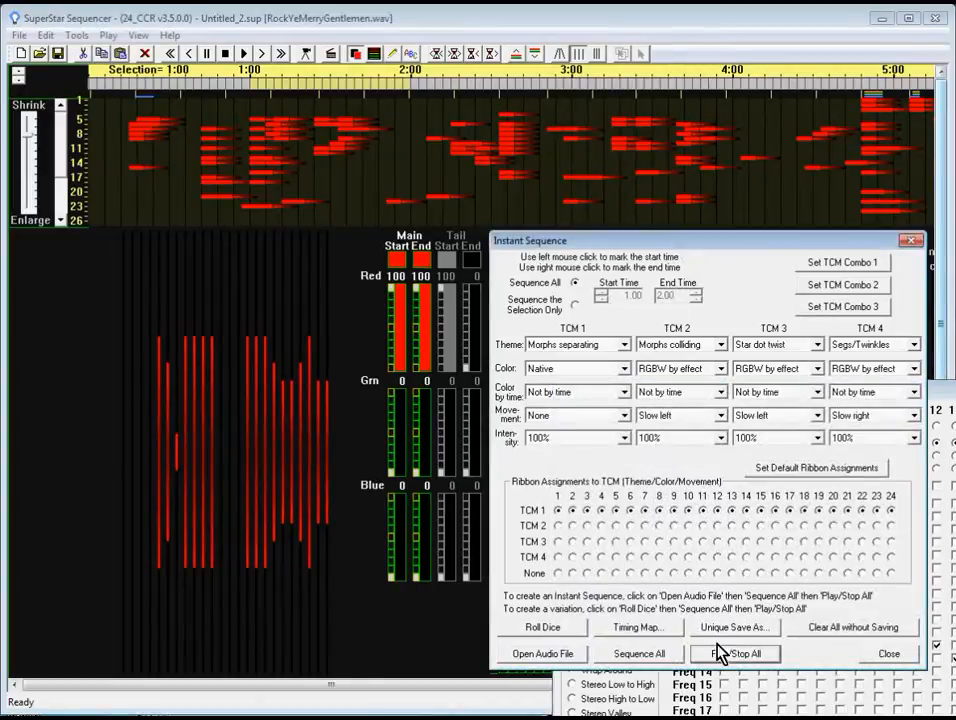
pyautogui.click(639, 654)
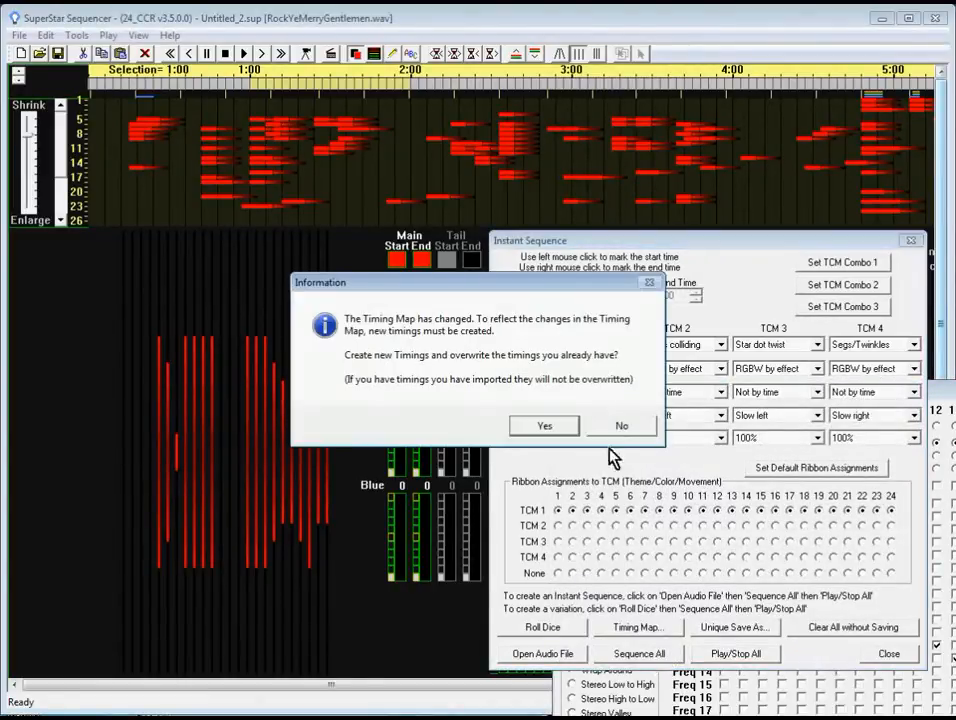
pyautogui.click(551, 420)
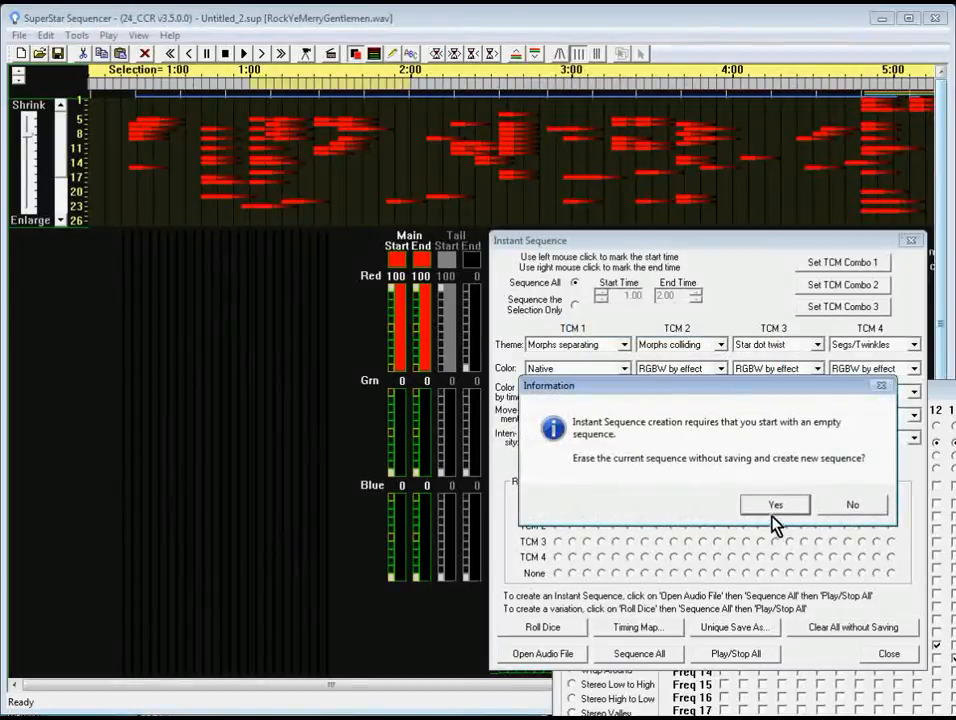
pyautogui.click(775, 508)
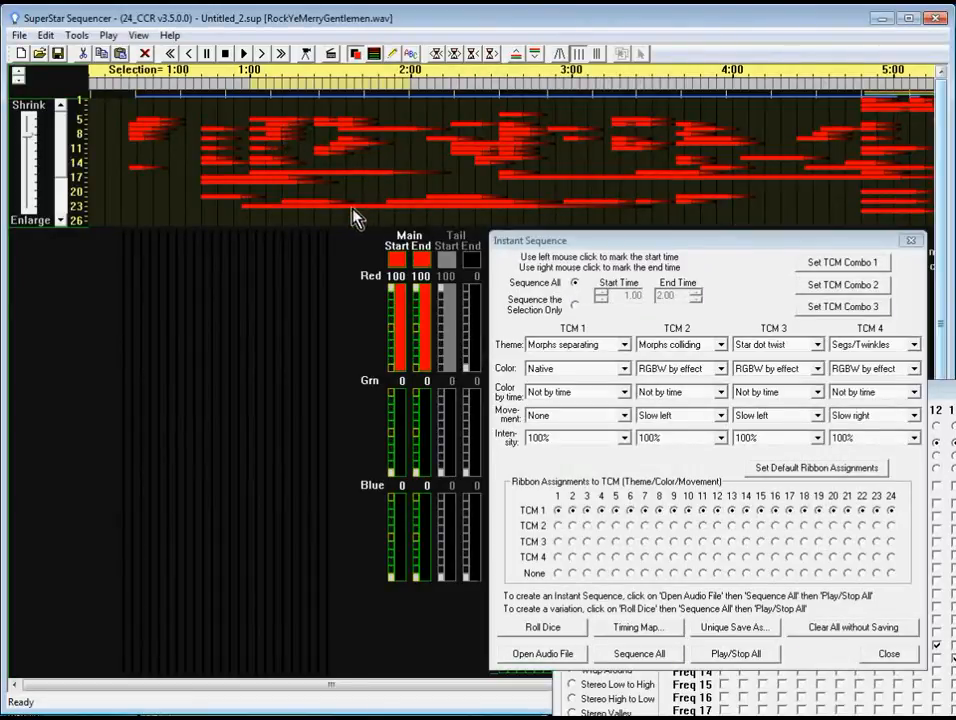
# Step: Play the sequence with the longer effects to review the ribbons, and stop playback
pyautogui.click(724, 656)
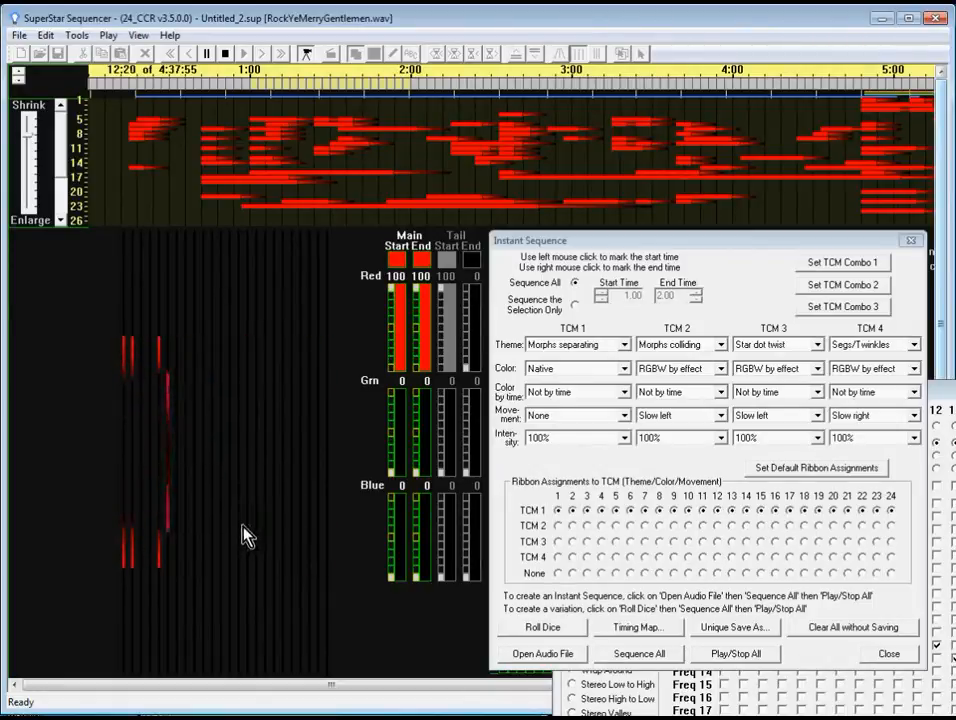
pyautogui.click(720, 665)
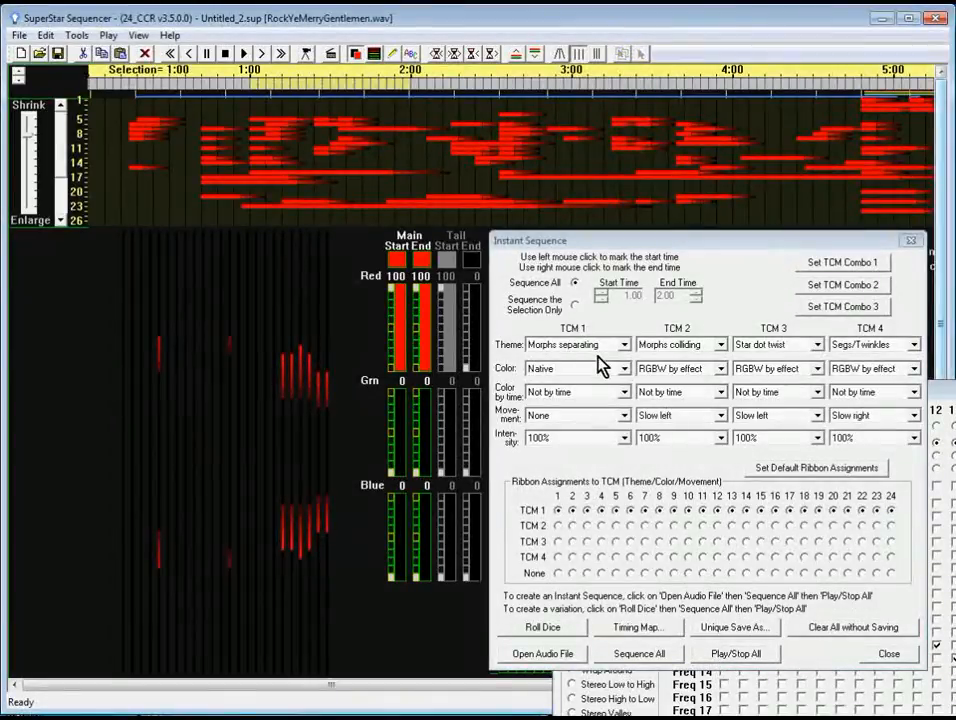
# Step: Set the Timing Map's sensitivity to 7, resequence the whole song with new timings over the current sequence, and play it briefly
pyautogui.click(948, 418)
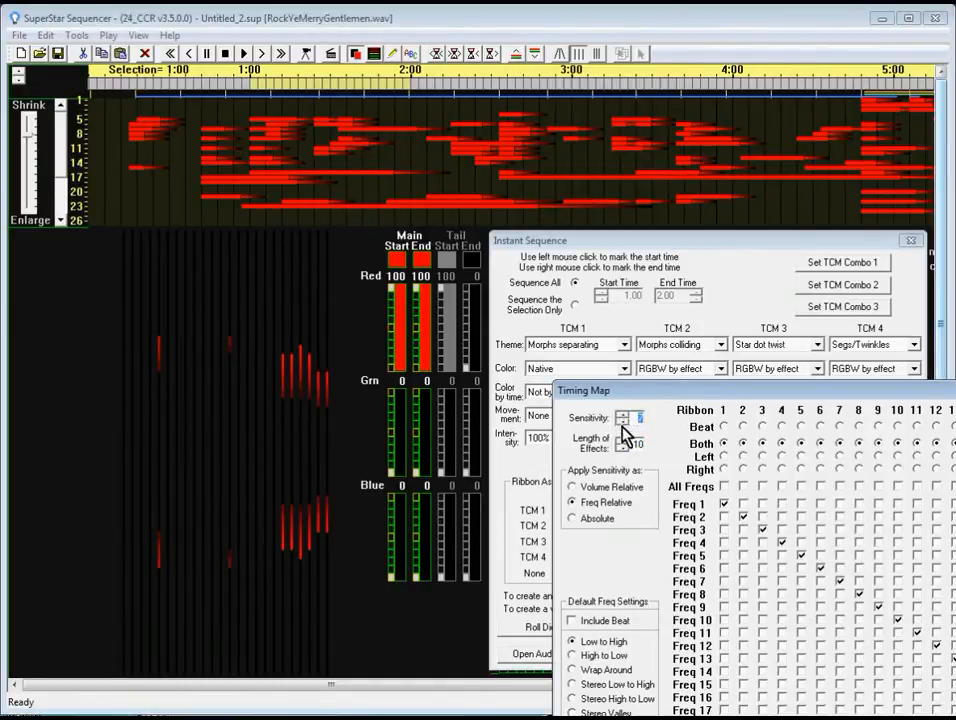
pyautogui.click(597, 249)
pyautogui.click(640, 654)
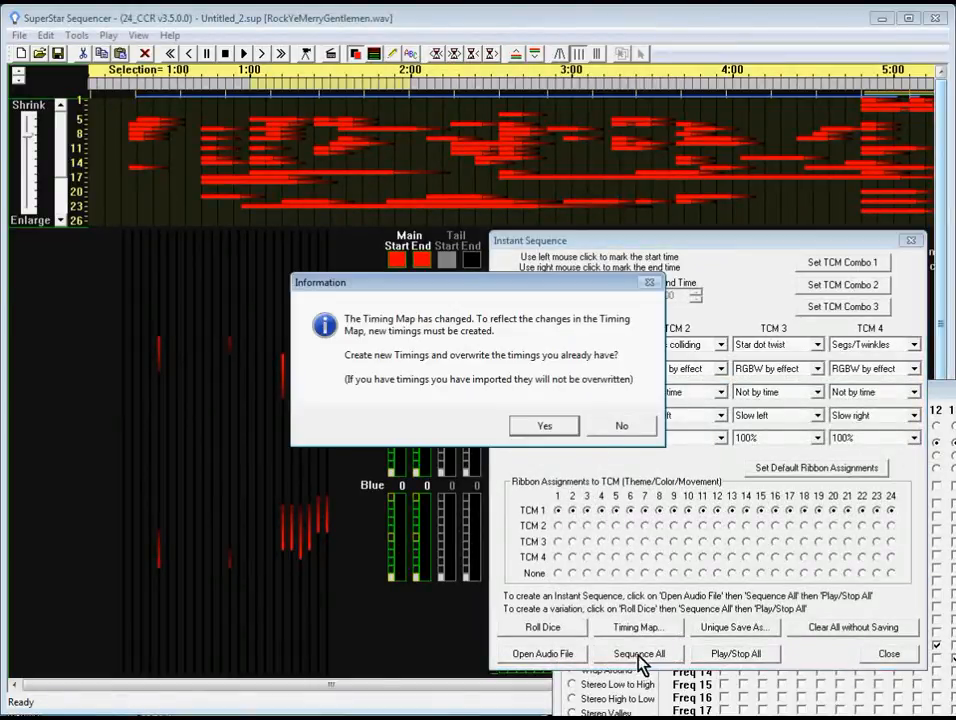
pyautogui.click(549, 428)
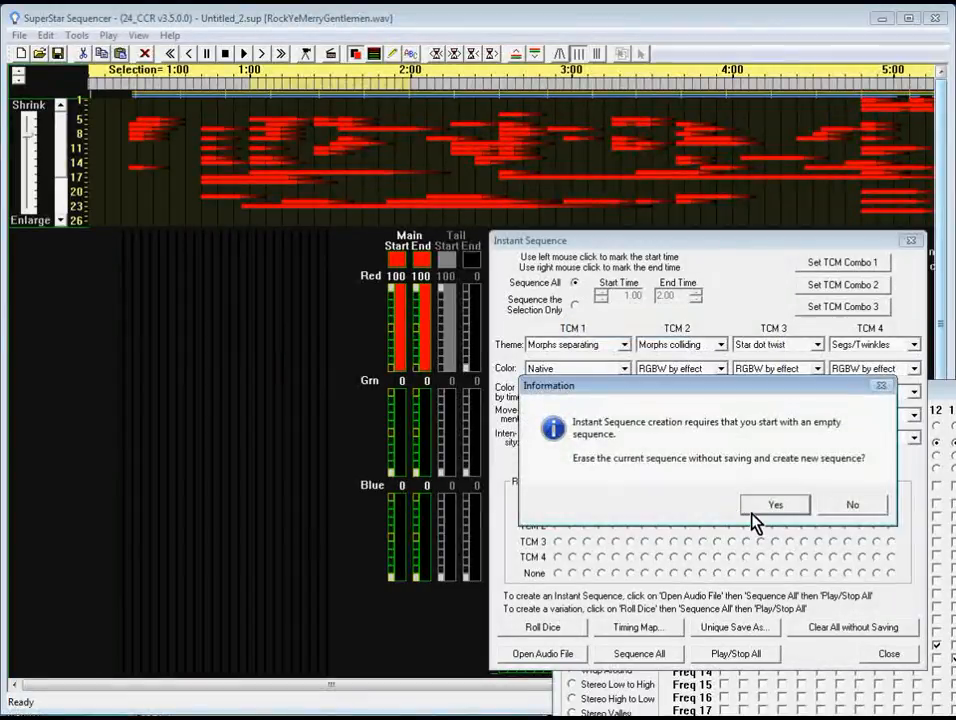
pyautogui.click(752, 510)
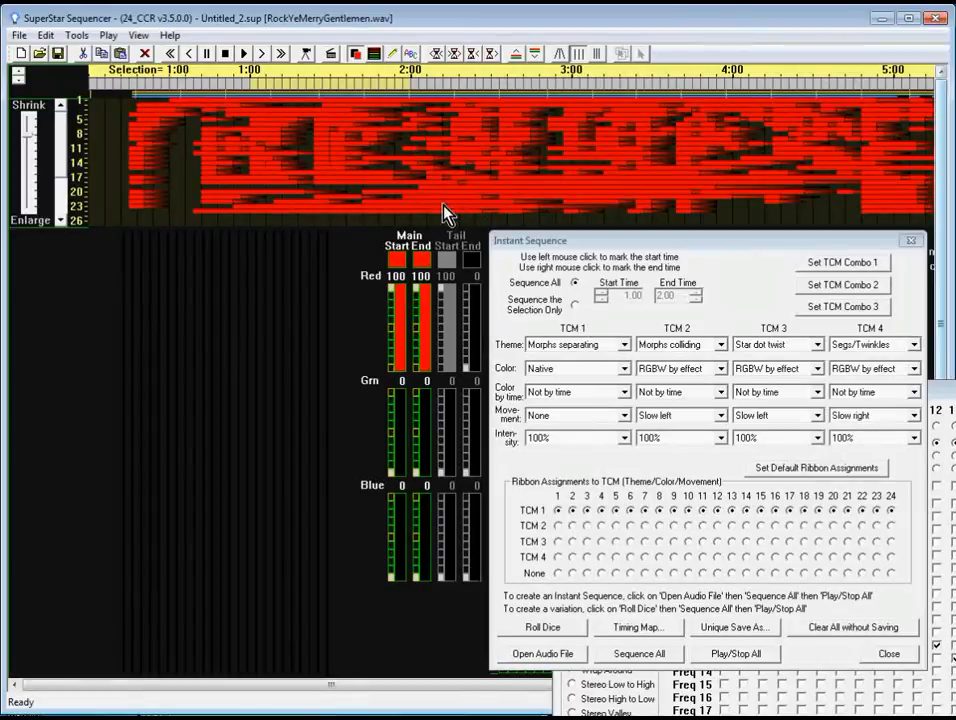
pyautogui.click(716, 656)
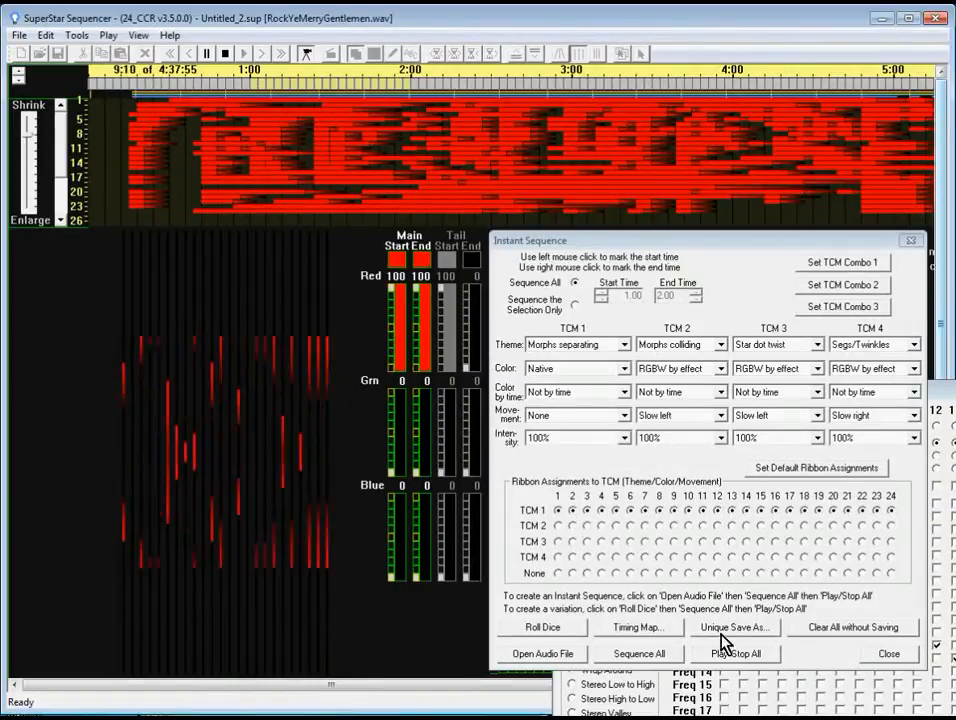
pyautogui.click(727, 659)
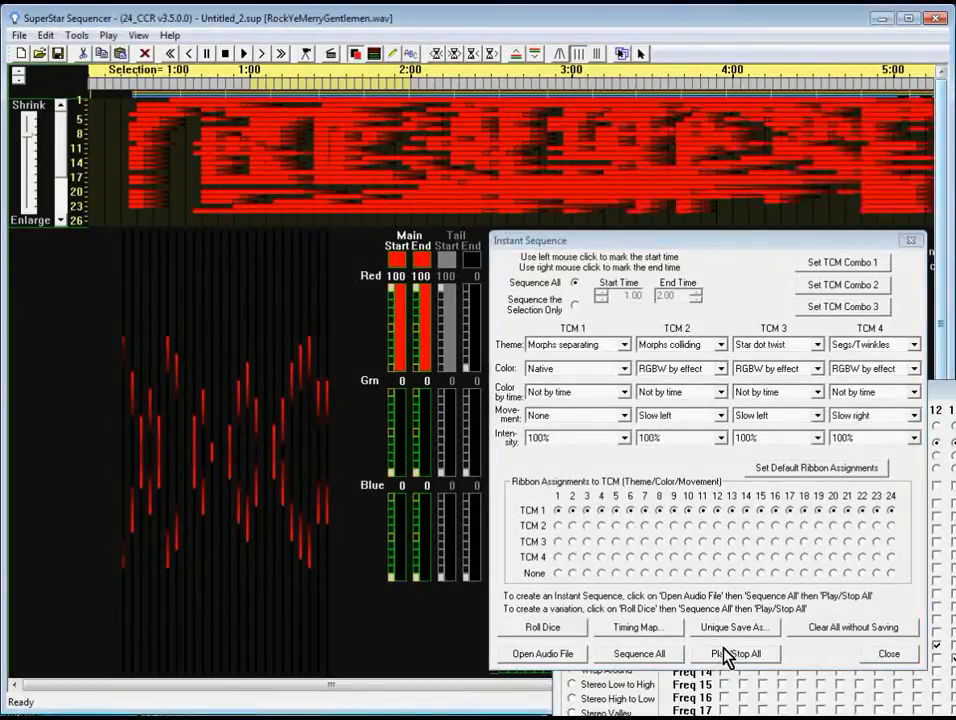
# Step: Set the Timing Map's sensitivity to 4 and its length of effects to 6
pyautogui.click(949, 390)
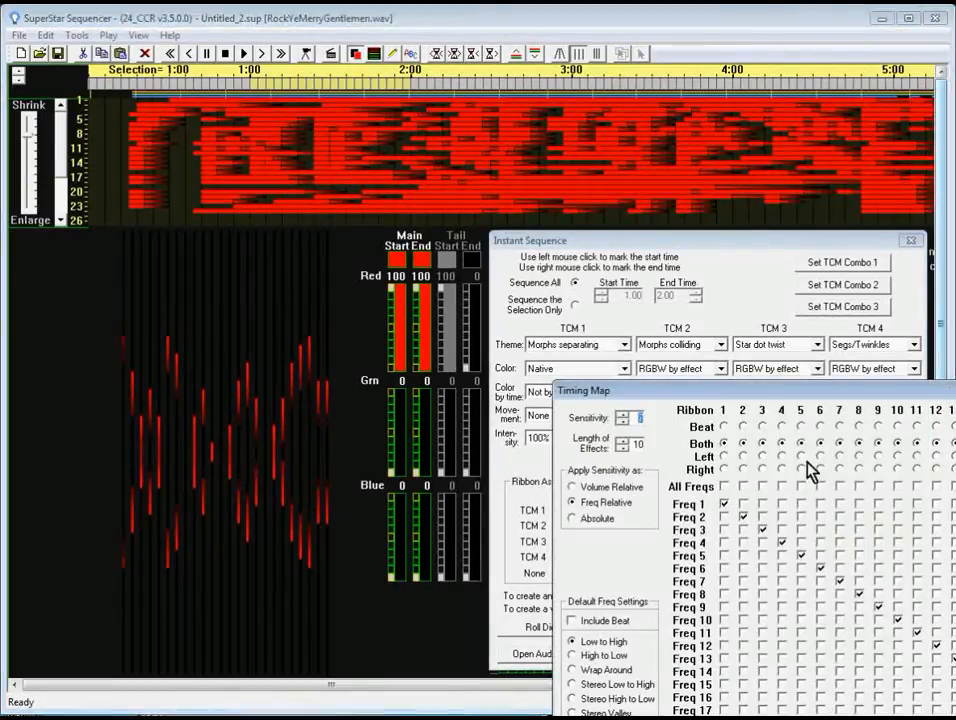
pyautogui.click(622, 451)
pyautogui.click(621, 449)
pyautogui.click(621, 450)
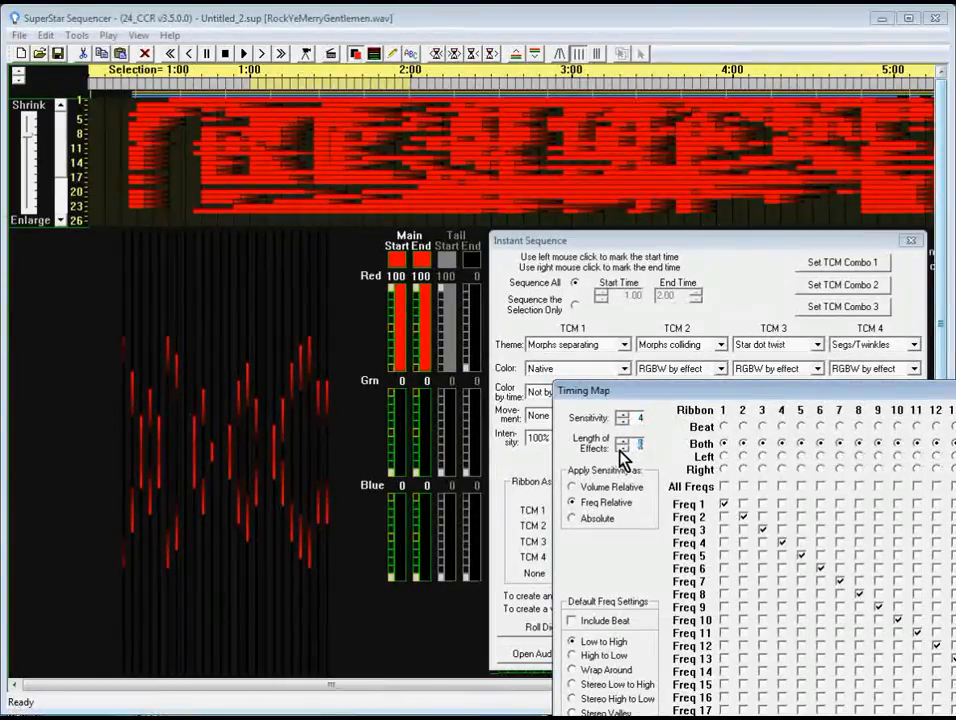
pyautogui.click(674, 250)
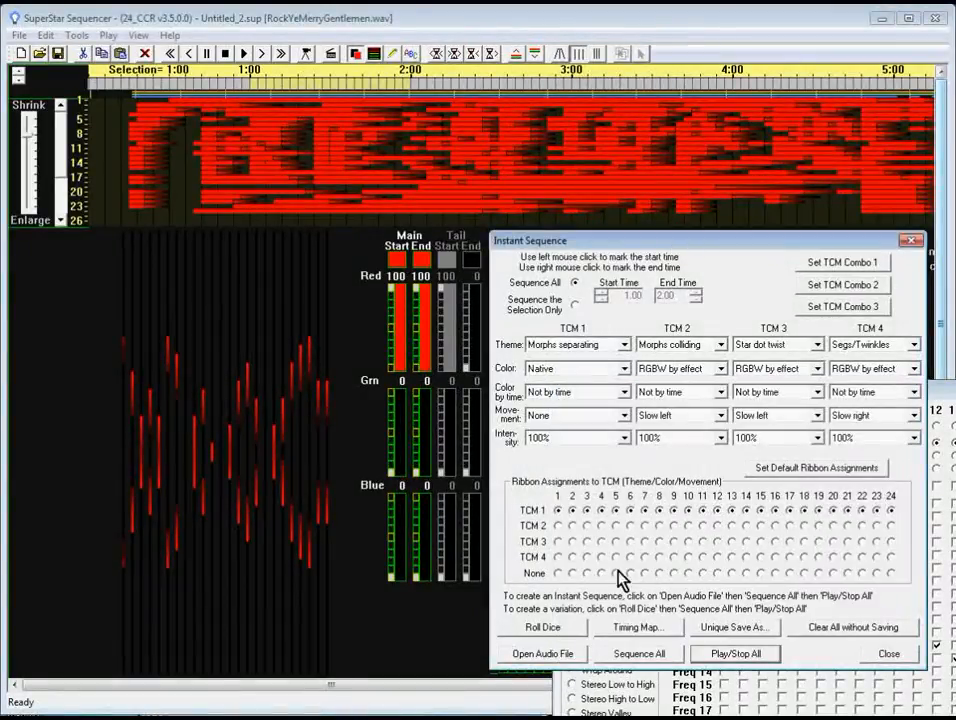
# Step: Regenerate the sequence for the whole song with new timings, erasing the current one, and play it briefly
pyautogui.click(634, 656)
pyautogui.click(555, 435)
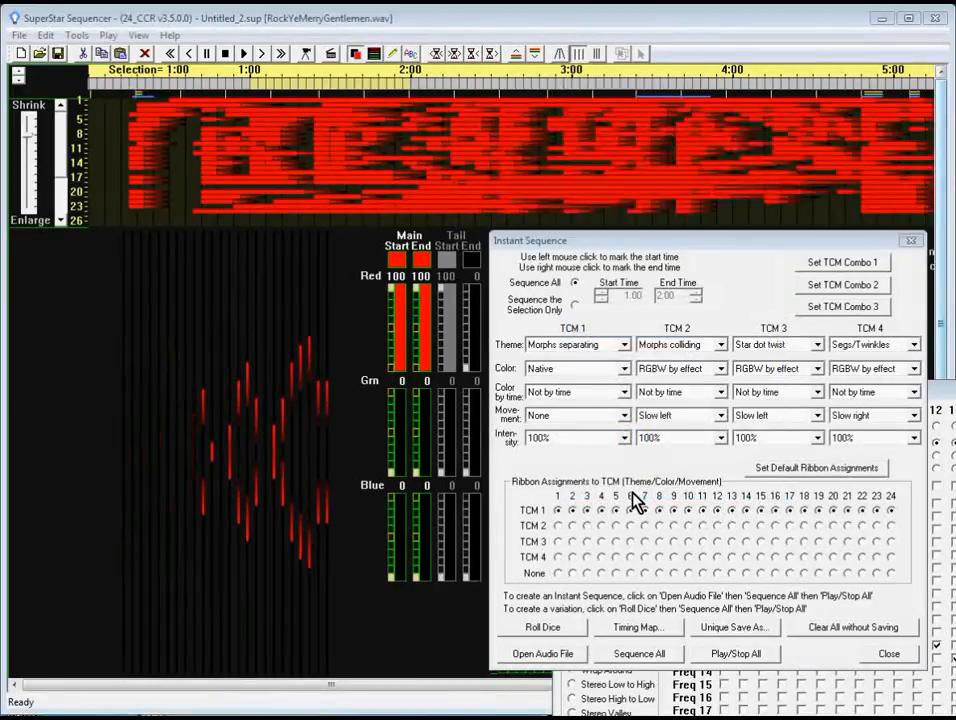
pyautogui.click(762, 506)
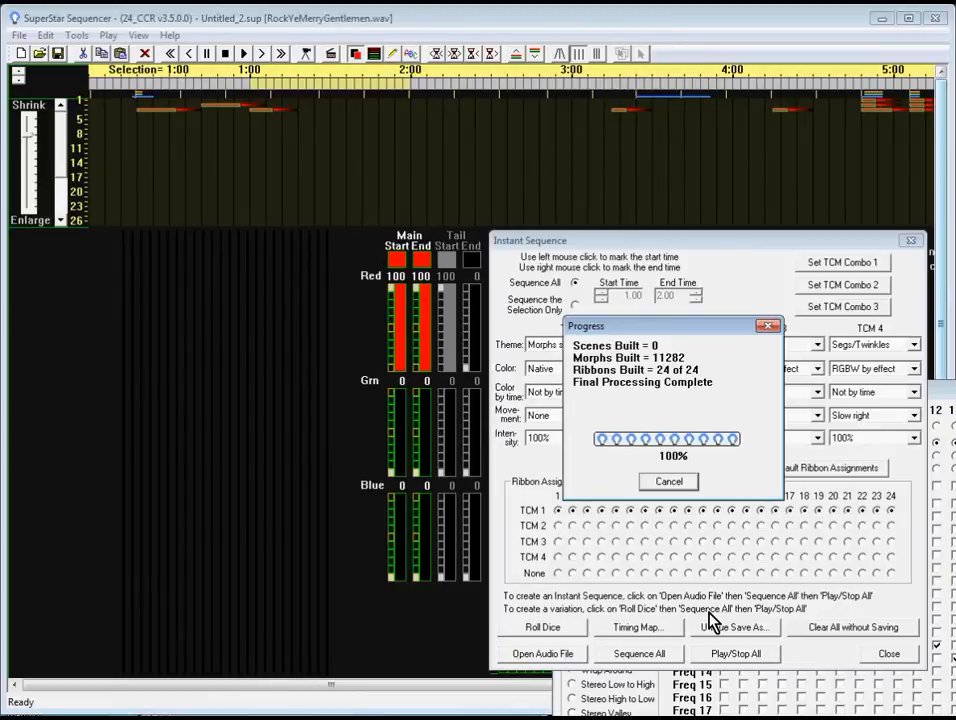
pyautogui.click(761, 656)
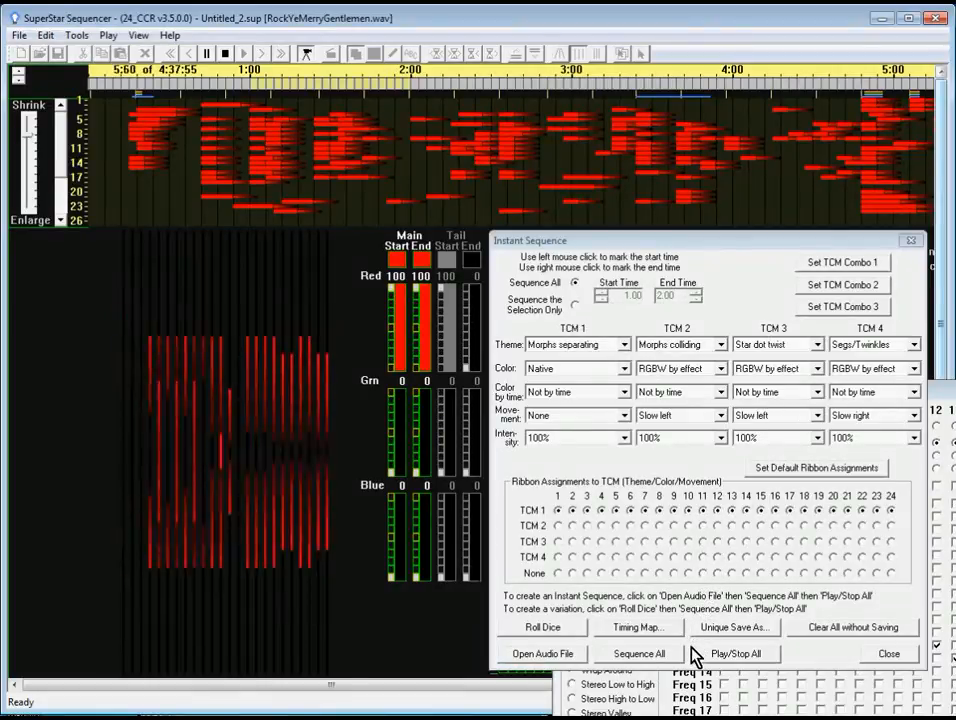
pyautogui.click(716, 655)
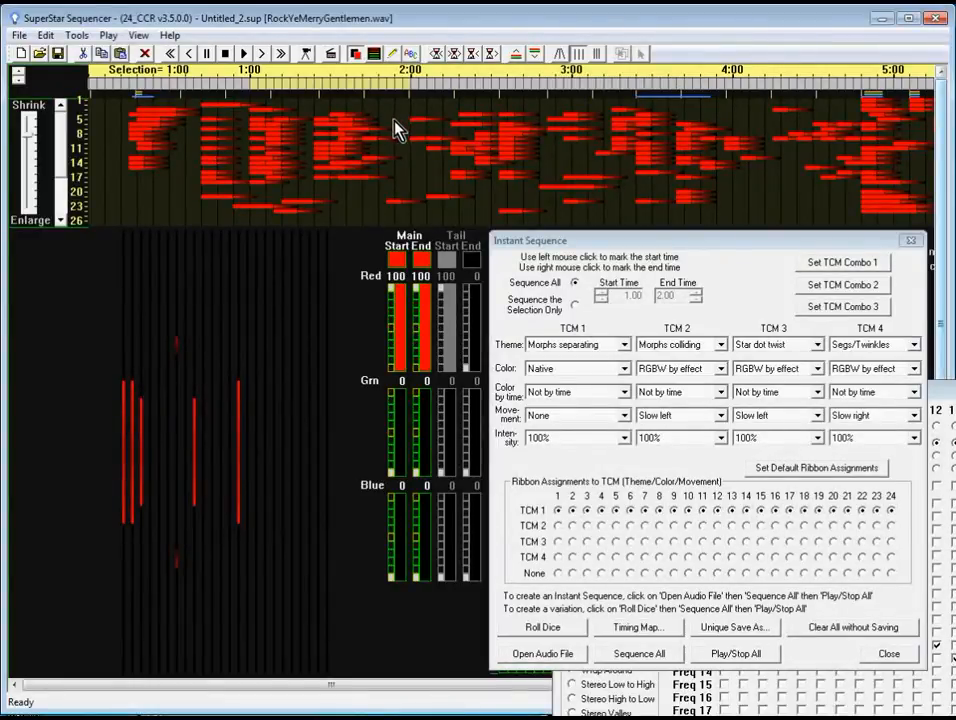
# Step: Play the passage of the song starting around 1:20:00 to review its effects, and stop playback
pyautogui.click(284, 54)
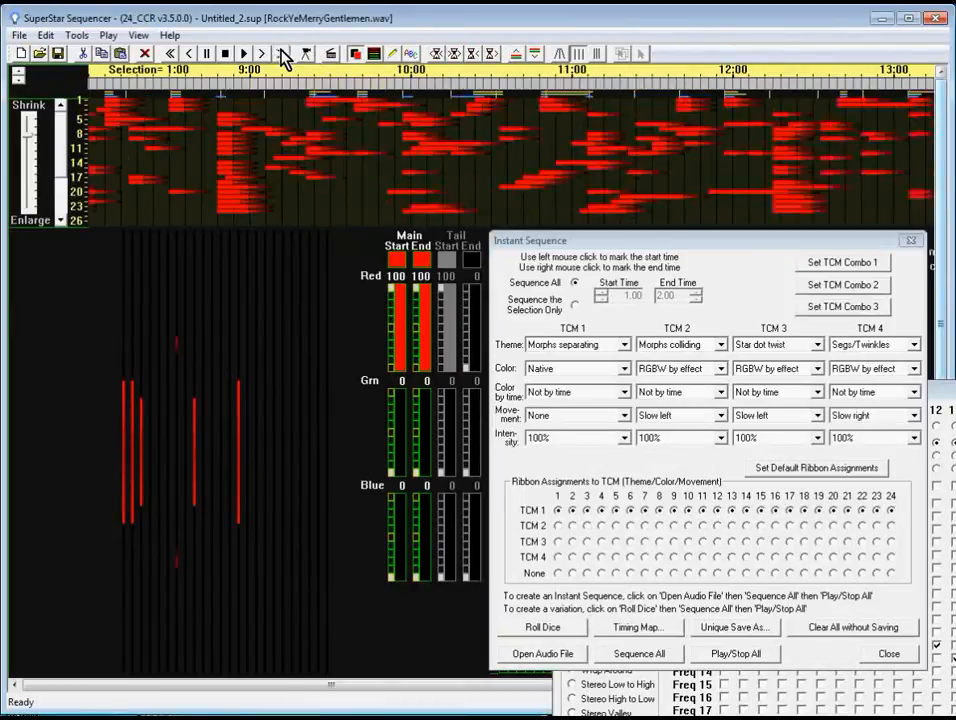
pyautogui.click(284, 54)
pyautogui.click(284, 54)
pyautogui.click(284, 54)
pyautogui.click(284, 54)
pyautogui.moveTo(284, 54); pyautogui.dragTo(284, 54)
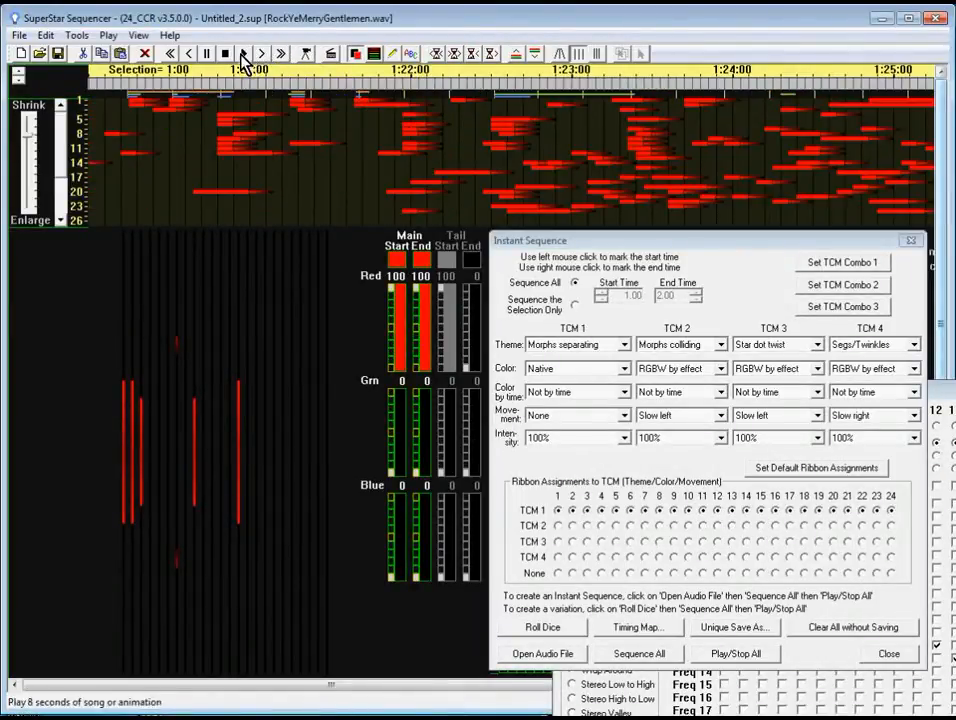
pyautogui.click(170, 54)
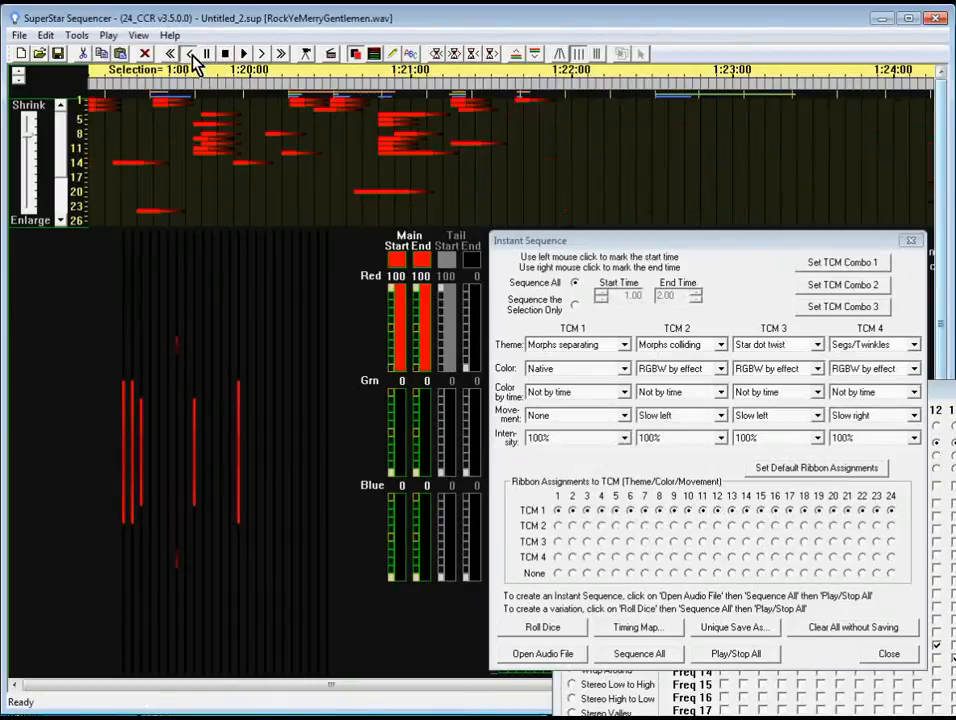
pyautogui.click(303, 55)
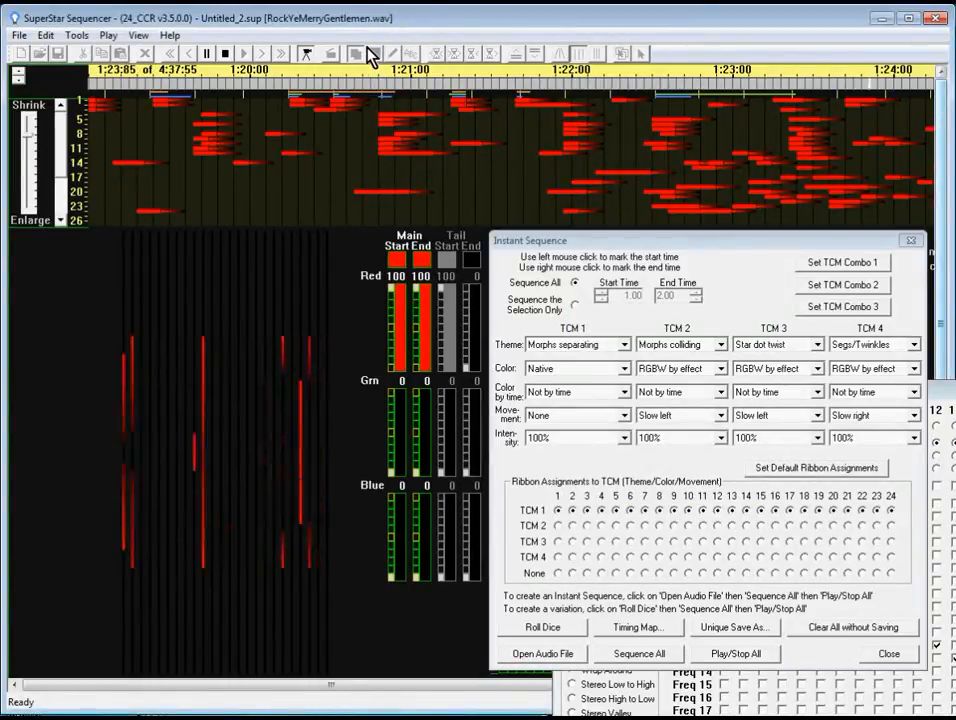
pyautogui.click(305, 53)
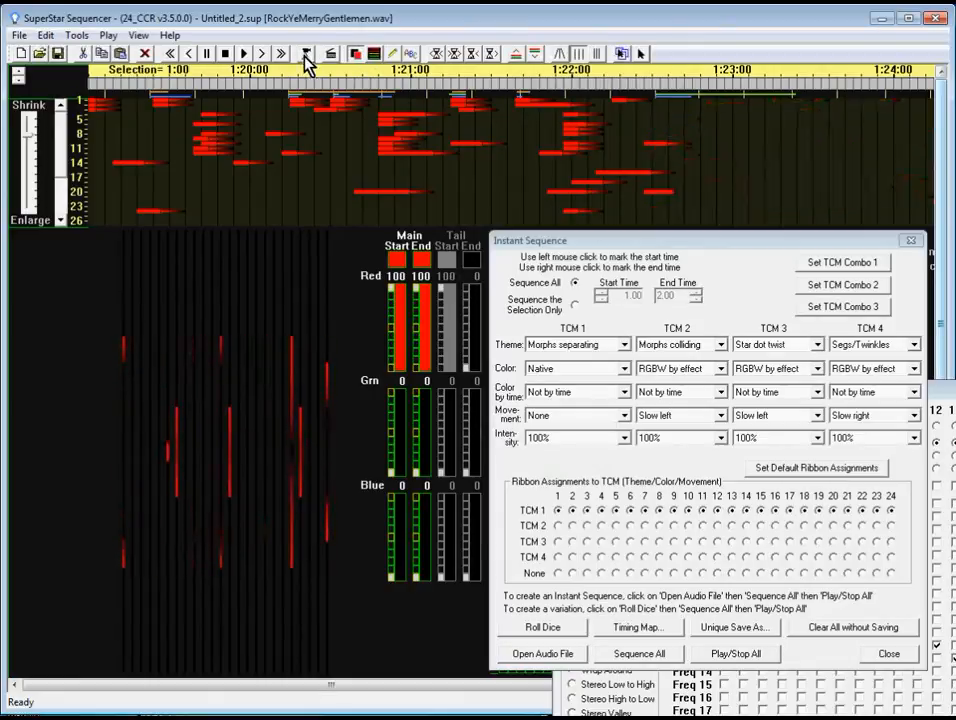
# Step: Advance the timeline to around 1:21:00, play from there to review the ribbon effects, and stop playback
pyautogui.click(259, 54)
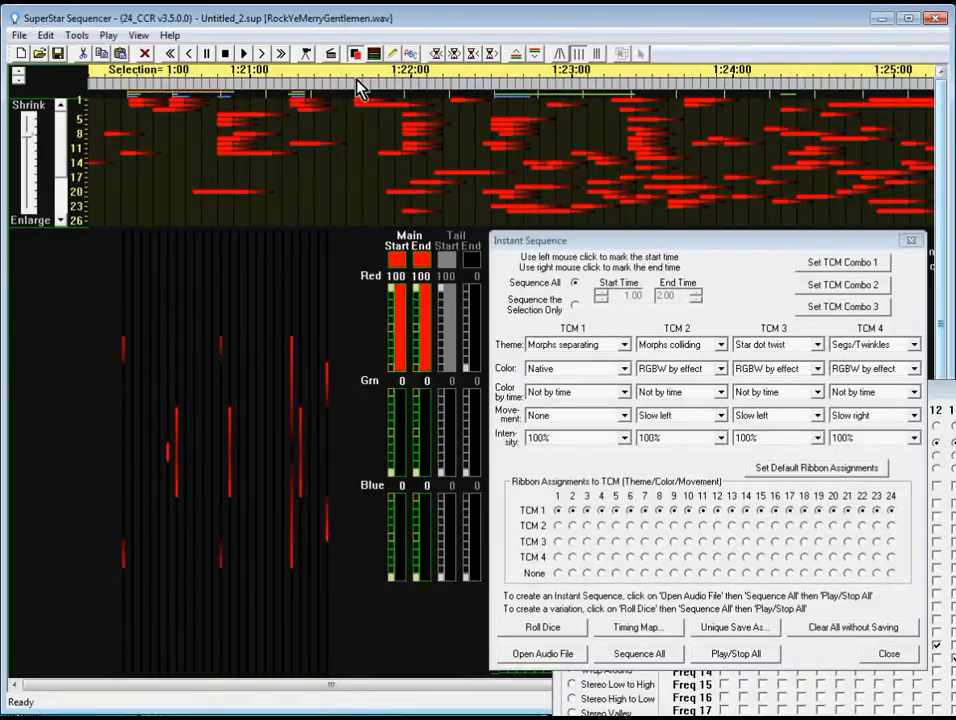
pyautogui.click(308, 57)
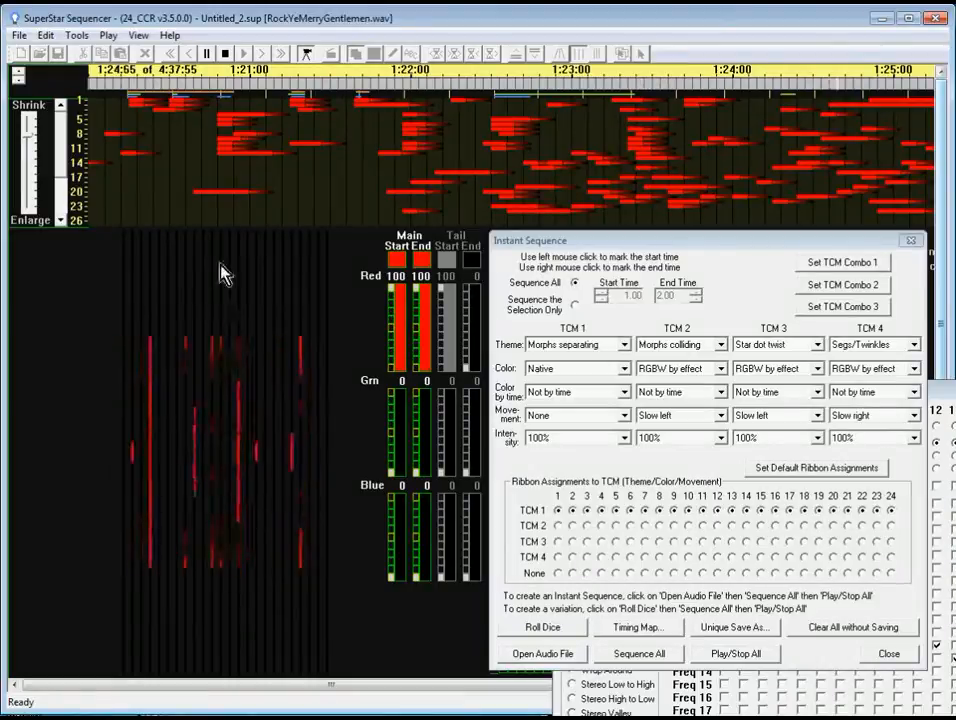
pyautogui.click(305, 54)
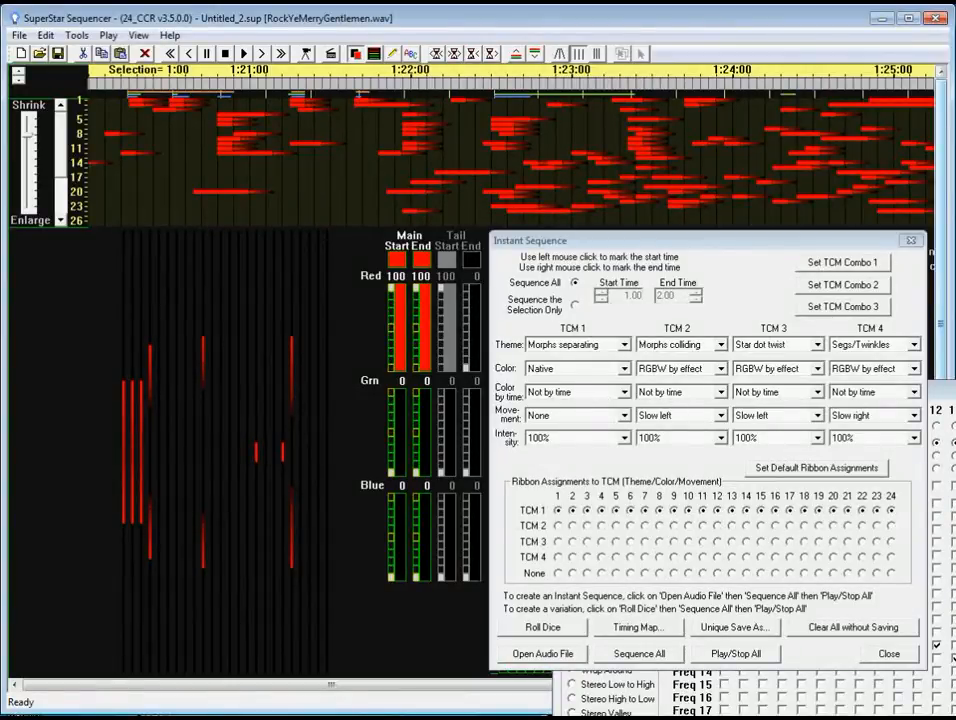
# Step: Review the Timing Map's sensitivity settings with Freq Relative selected, and return to the main sequence window
pyautogui.click(649, 627)
pyautogui.click(573, 503)
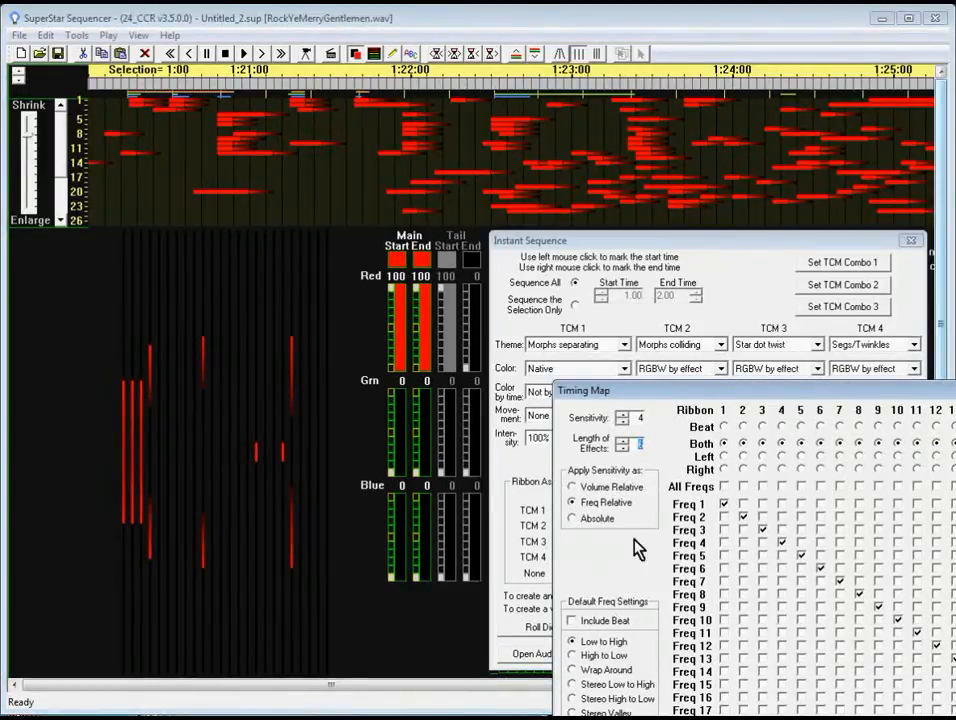
pyautogui.click(542, 21)
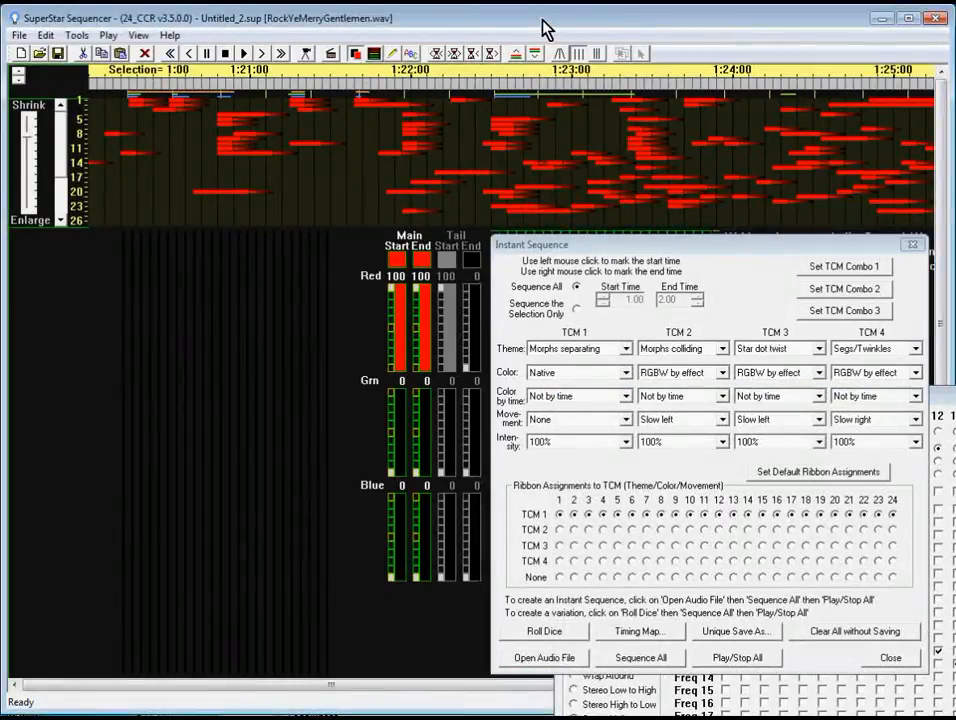
# Step: Load the audio file GallopingJingleBells.mp3, accepting that existing effects extend beyond its end
pyautogui.click(18, 36)
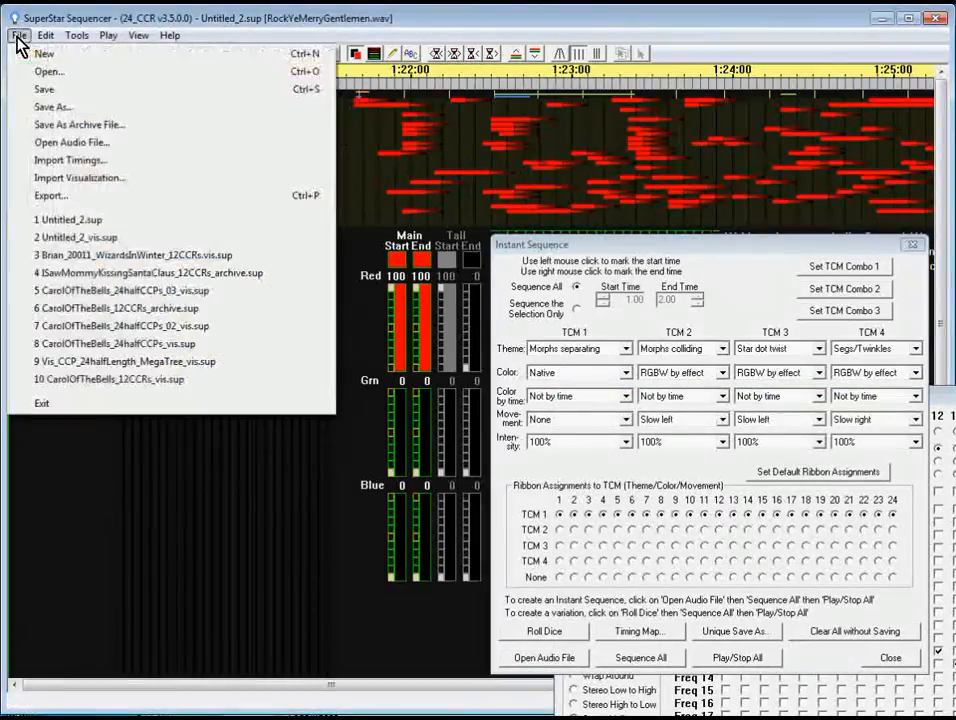
pyautogui.click(72, 143)
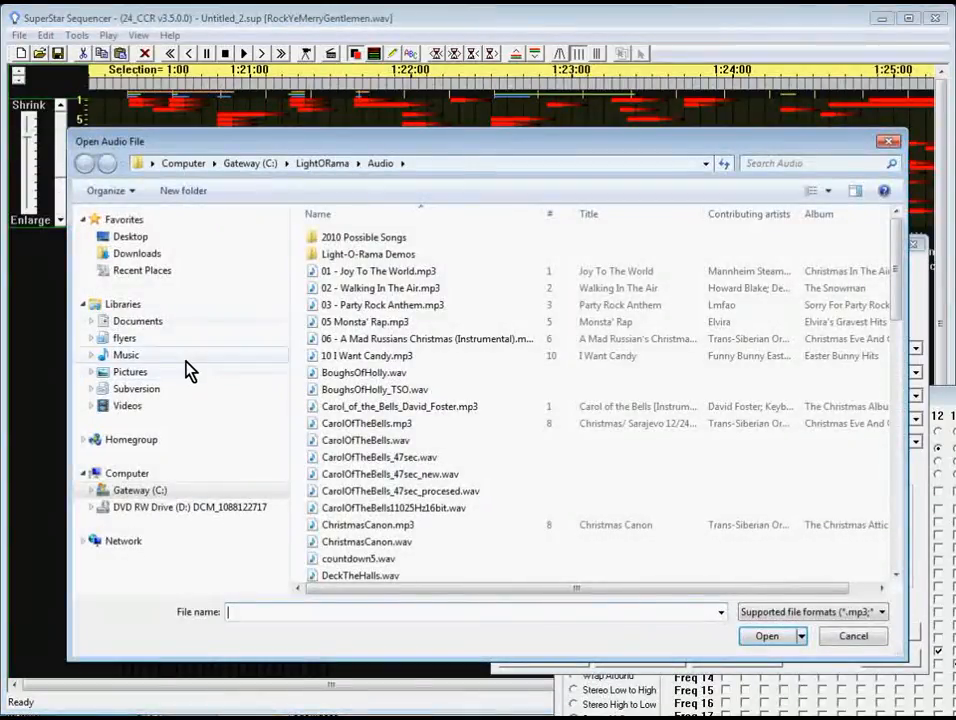
pyautogui.write('g')
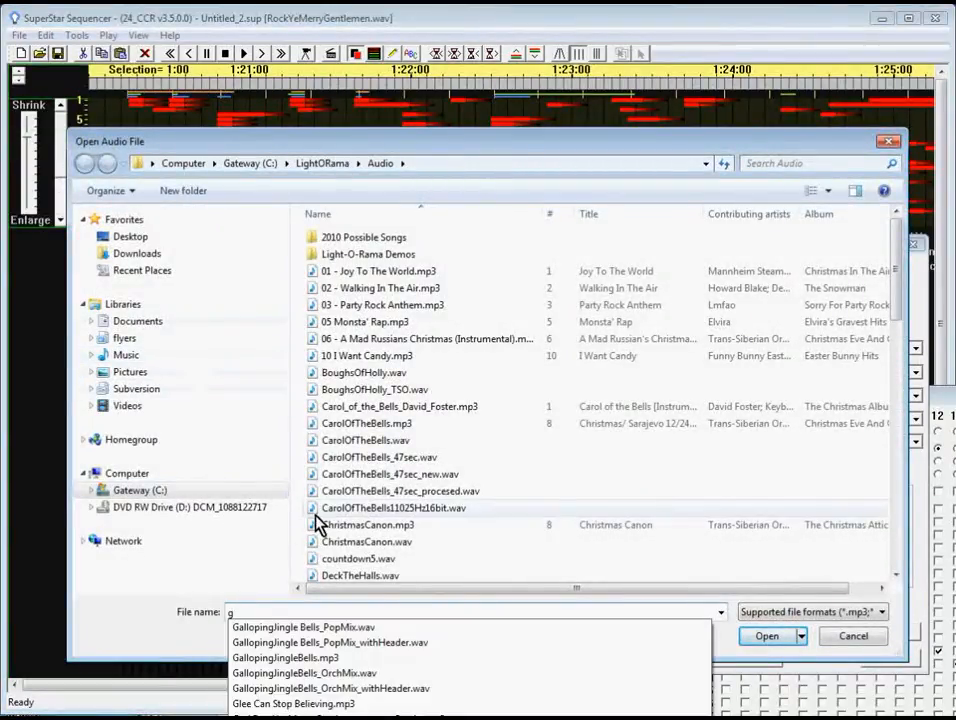
pyautogui.click(653, 690)
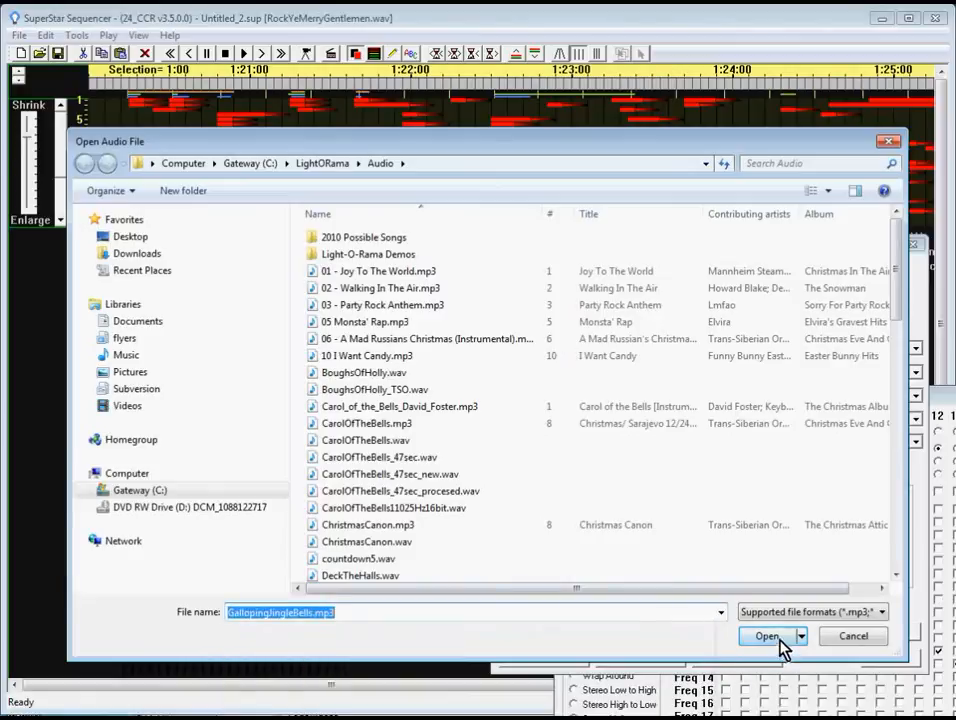
pyautogui.click(781, 643)
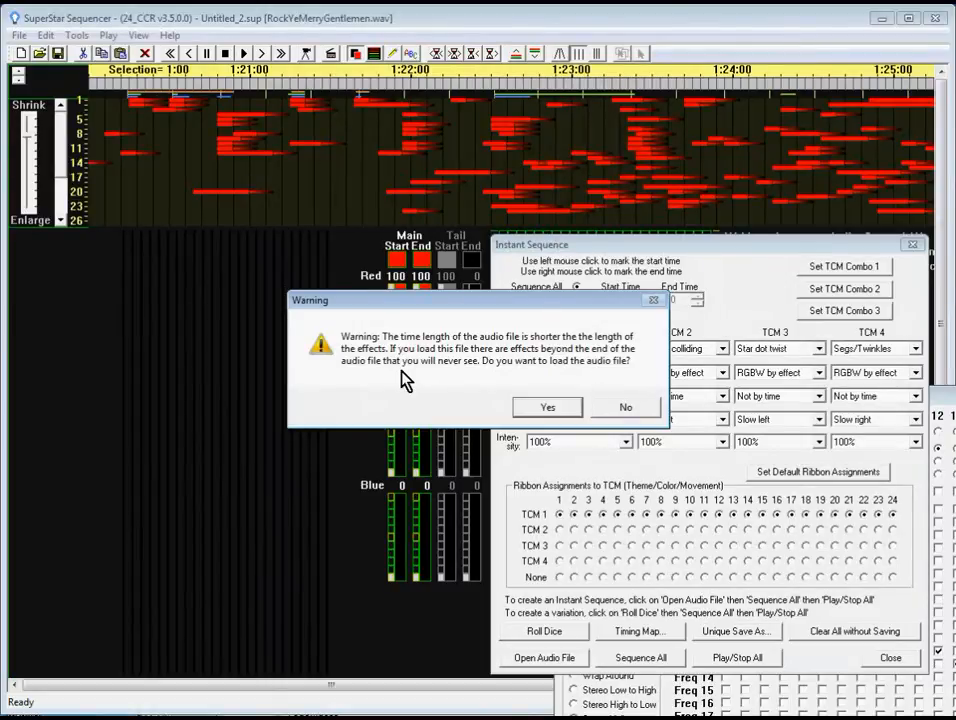
pyautogui.click(551, 407)
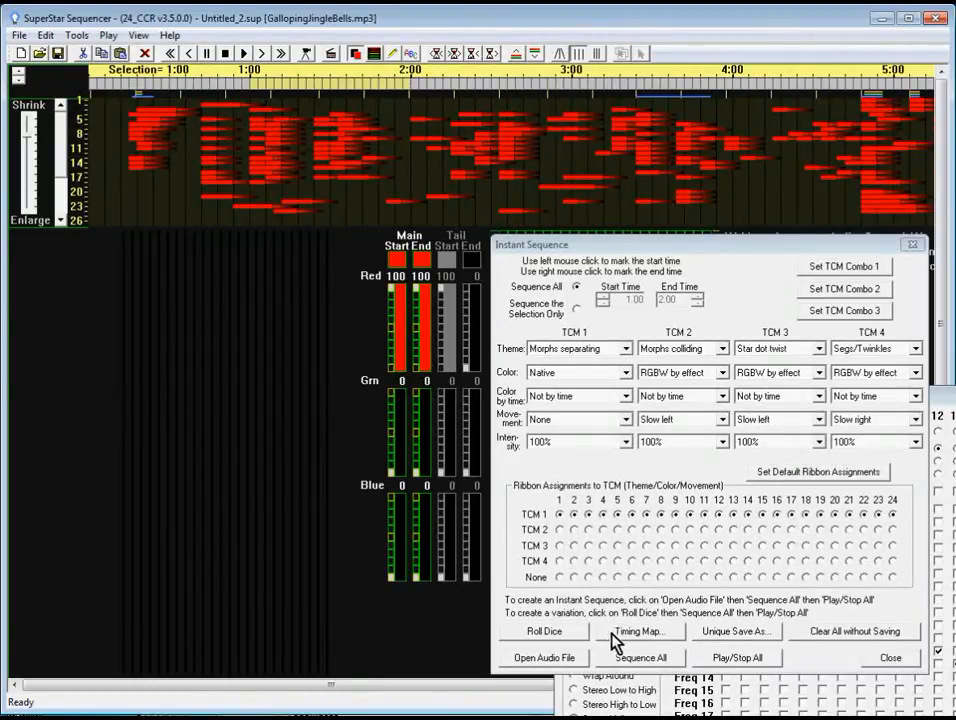
# Step: Create new timings and a full instant sequence for the loaded song, erasing the old sequence, and play it briefly
pyautogui.click(648, 660)
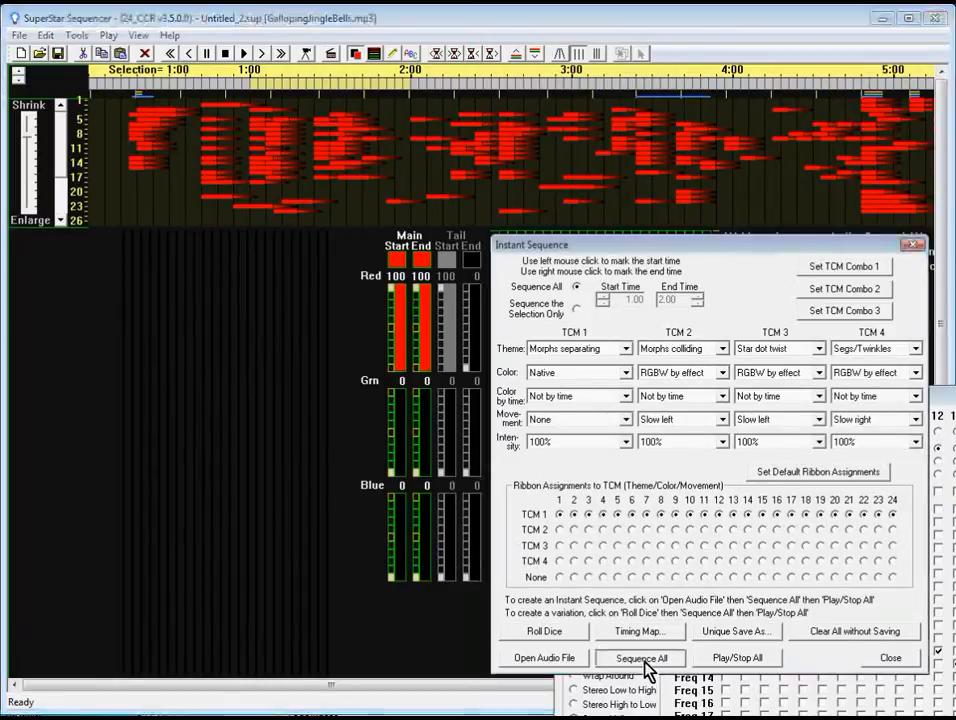
pyautogui.click(544, 419)
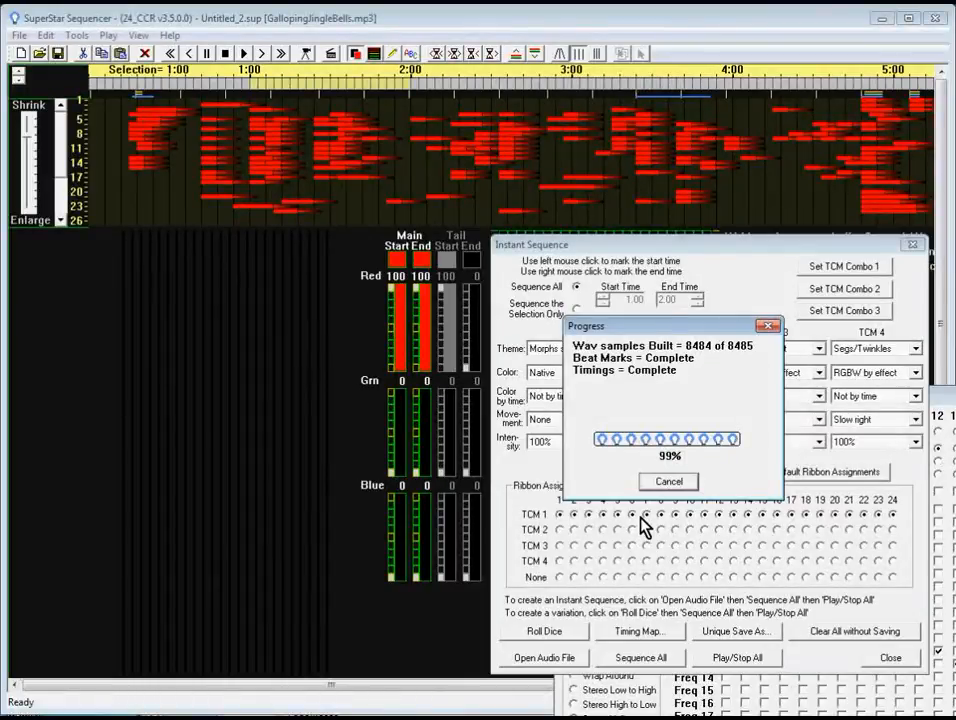
pyautogui.click(765, 512)
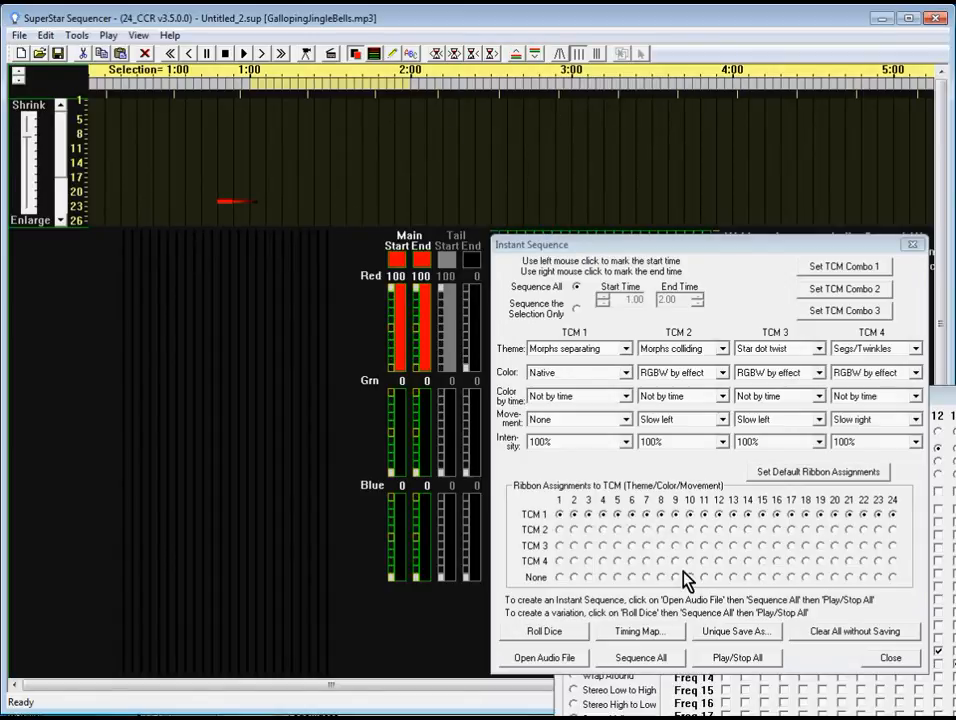
pyautogui.click(727, 660)
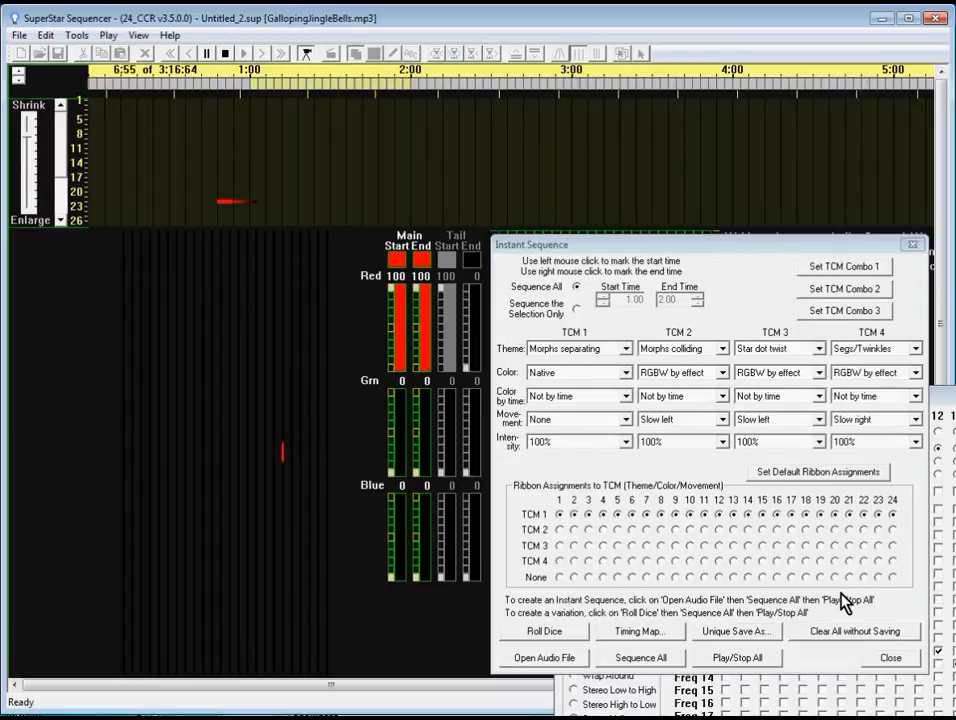
pyautogui.click(748, 660)
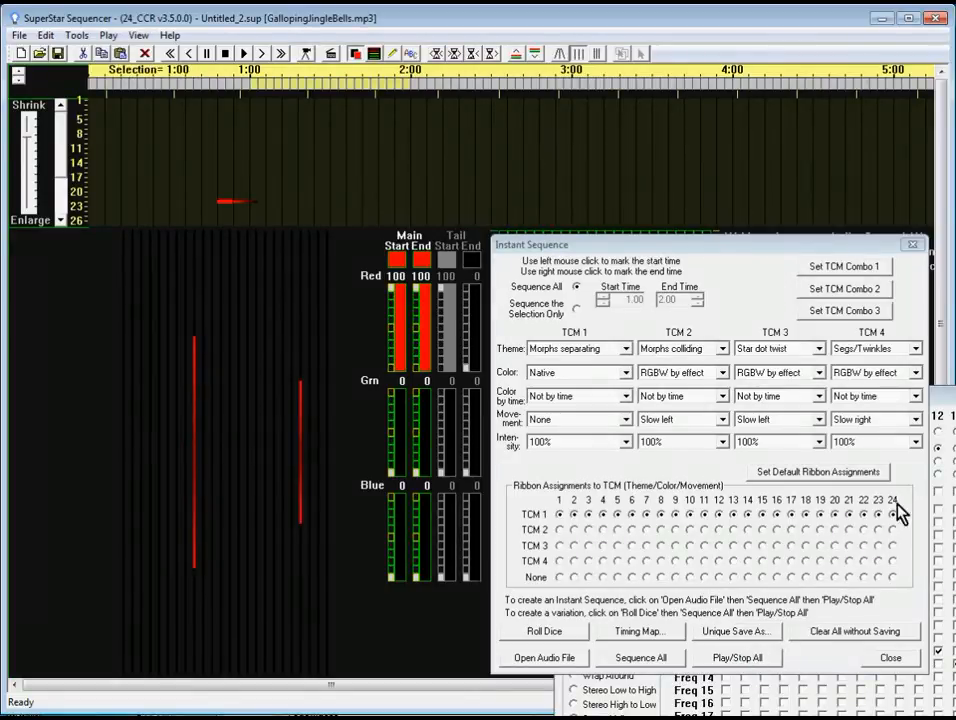
# Step: Set the Timing Map's sensitivity to 5 and length of effects to 5, applying sensitivity as Volume Relative
pyautogui.click(638, 631)
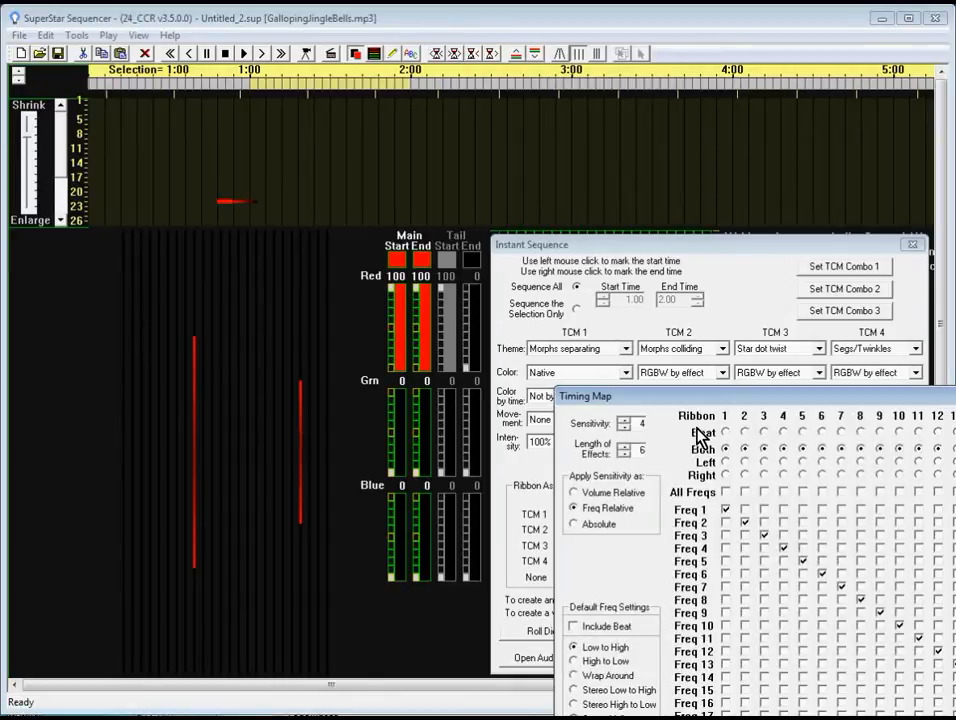
pyautogui.click(625, 427)
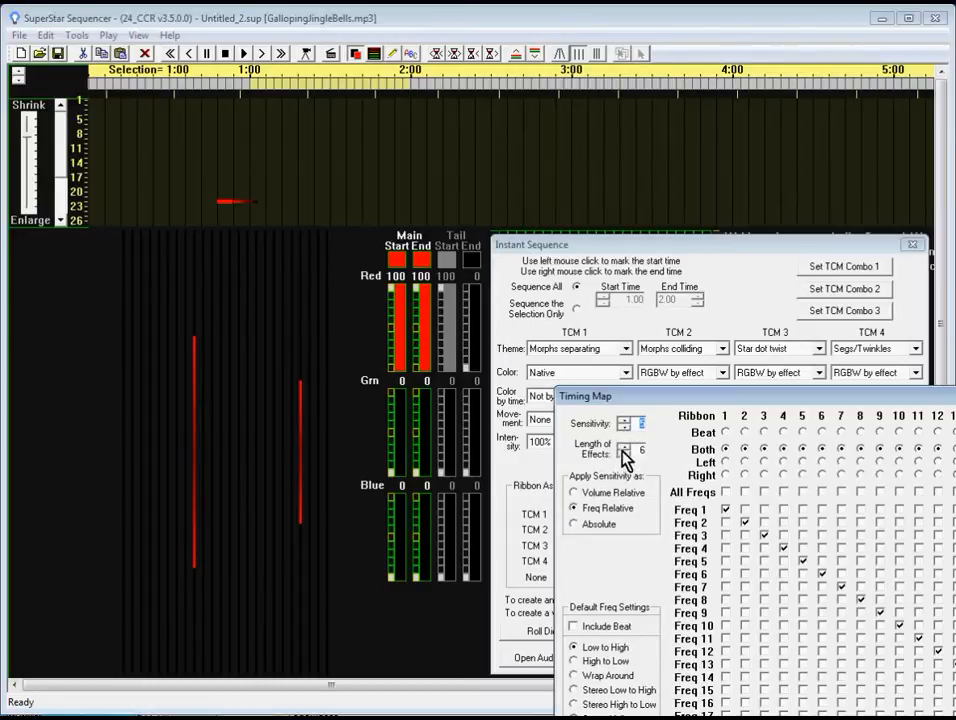
pyautogui.write('5')
pyautogui.press('Tab')
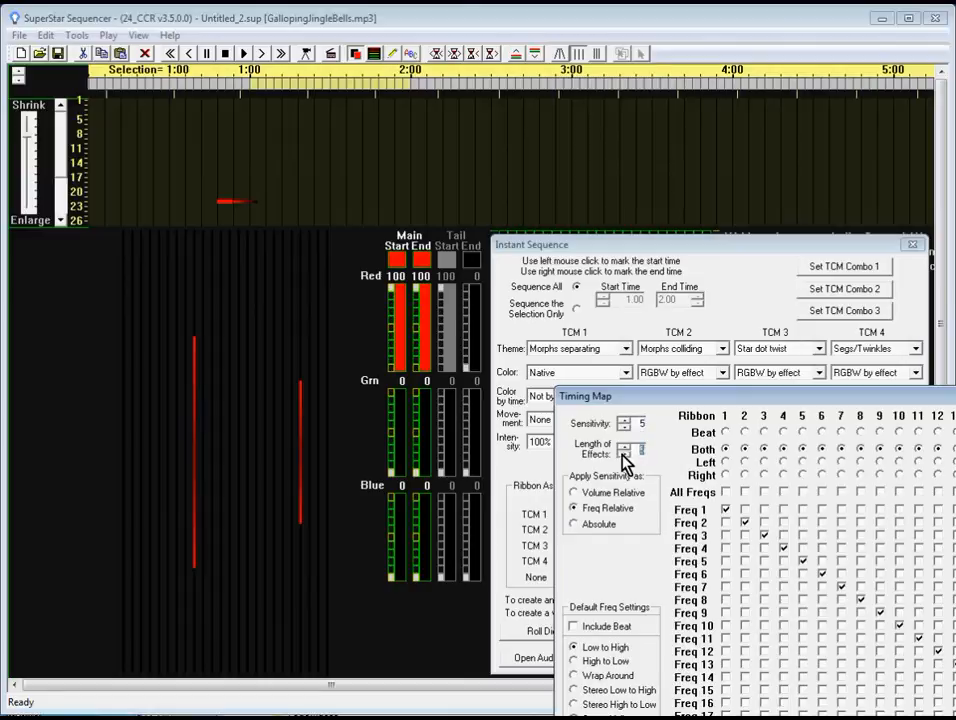
pyautogui.click(575, 493)
pyautogui.click(663, 245)
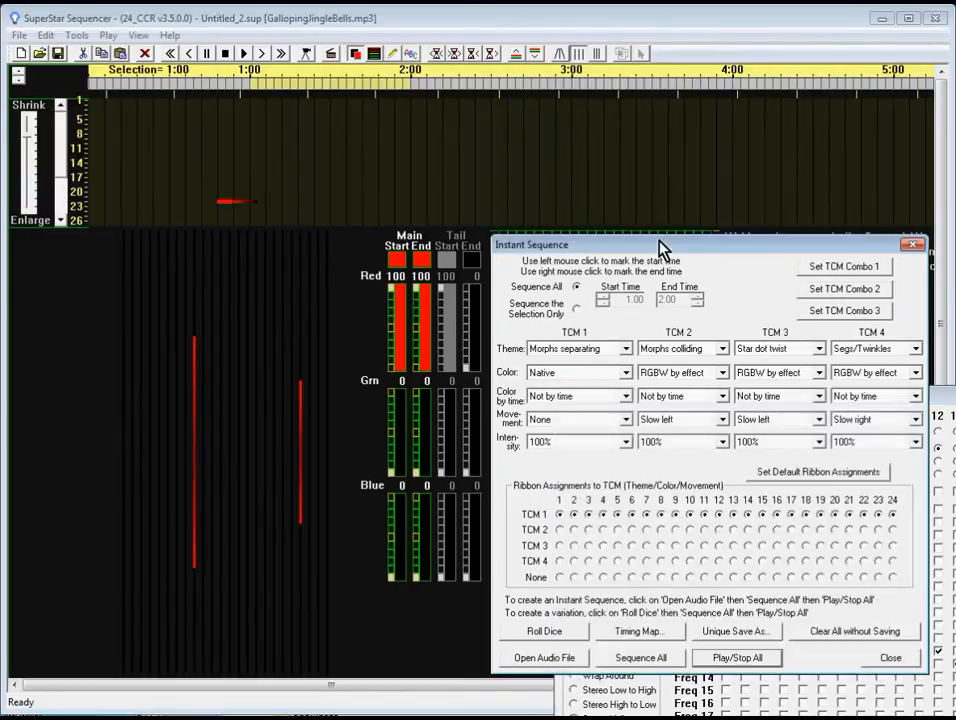
# Step: Create new timings and a full instant sequence, erasing the current one, and play it briefly
pyautogui.click(655, 660)
pyautogui.click(560, 428)
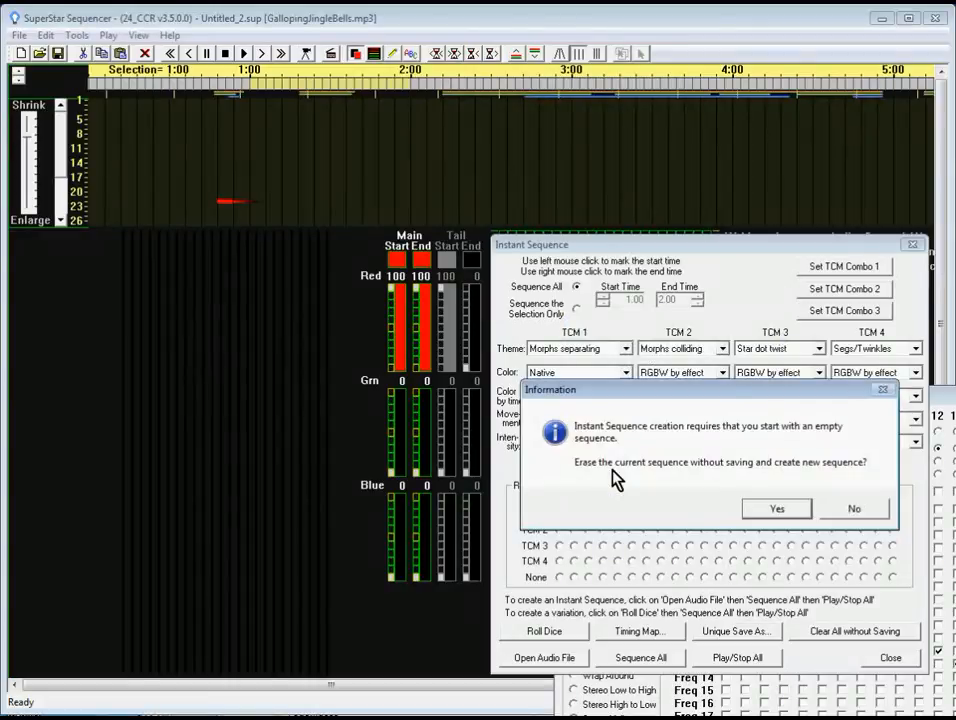
pyautogui.click(747, 512)
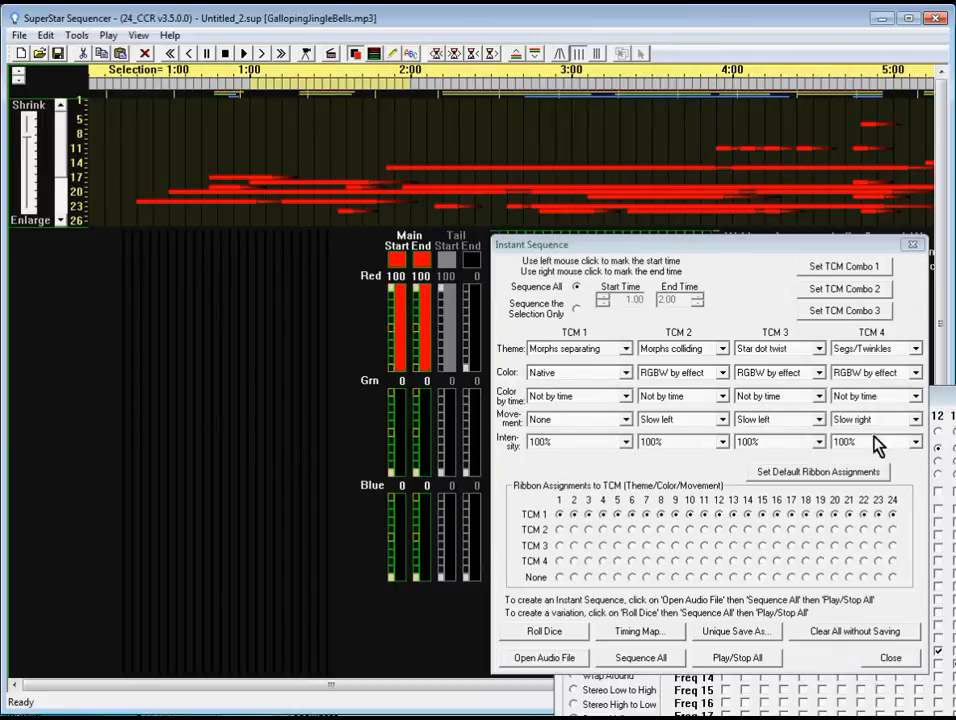
pyautogui.click(725, 663)
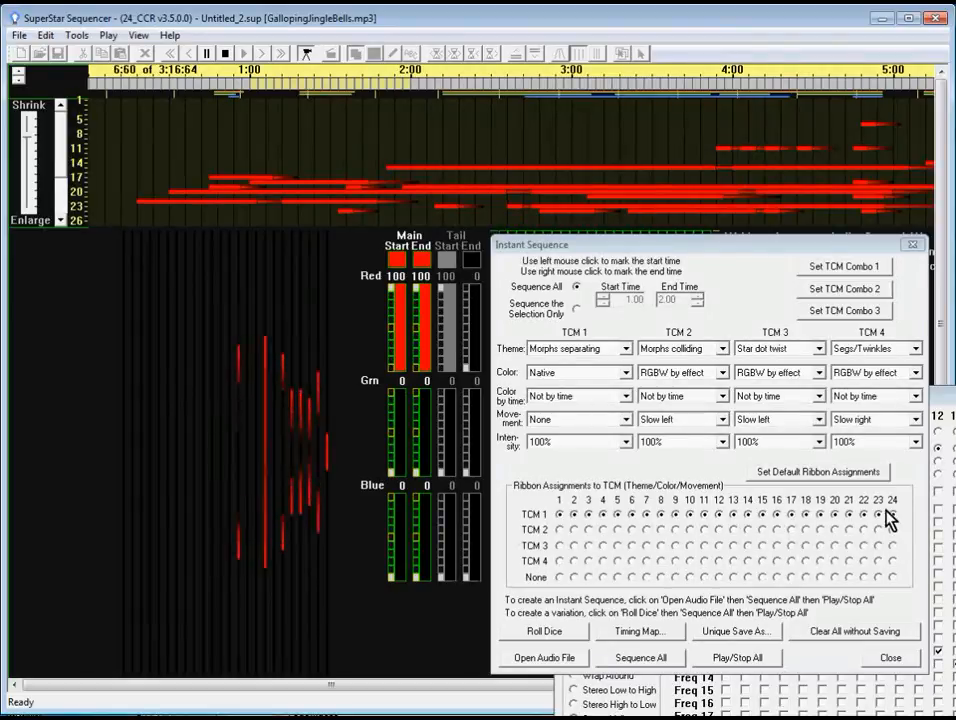
pyautogui.click(716, 658)
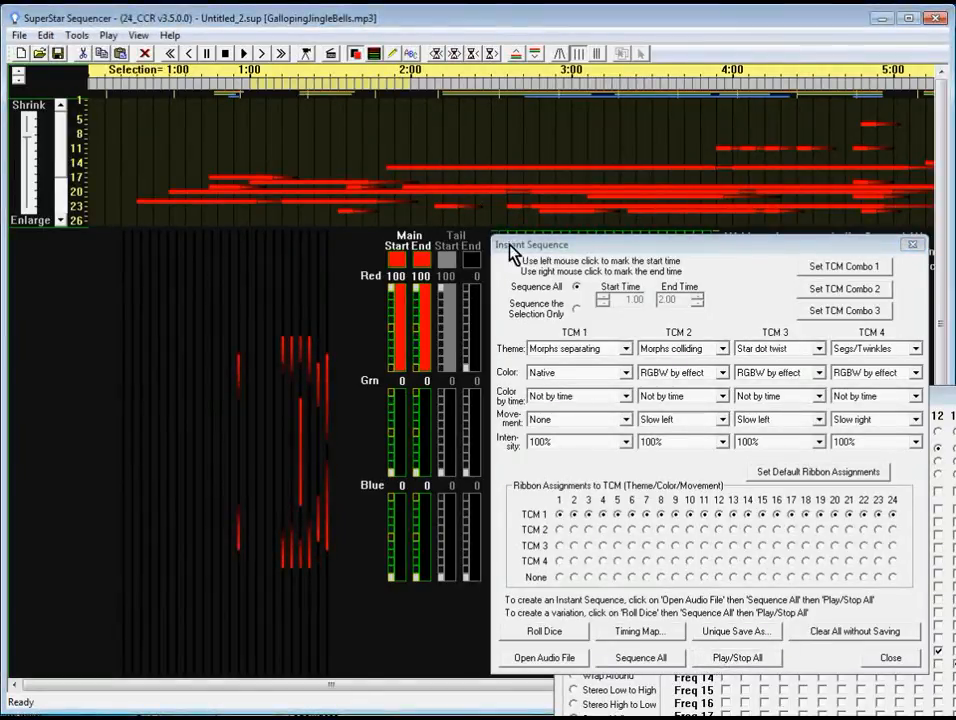
# Step: Examine the song's frequency timings in the enlarged view with the total and left/right channels displayed, and collapse the timing view
pyautogui.moveTo(628, 257); pyautogui.dragTo(626, 421)
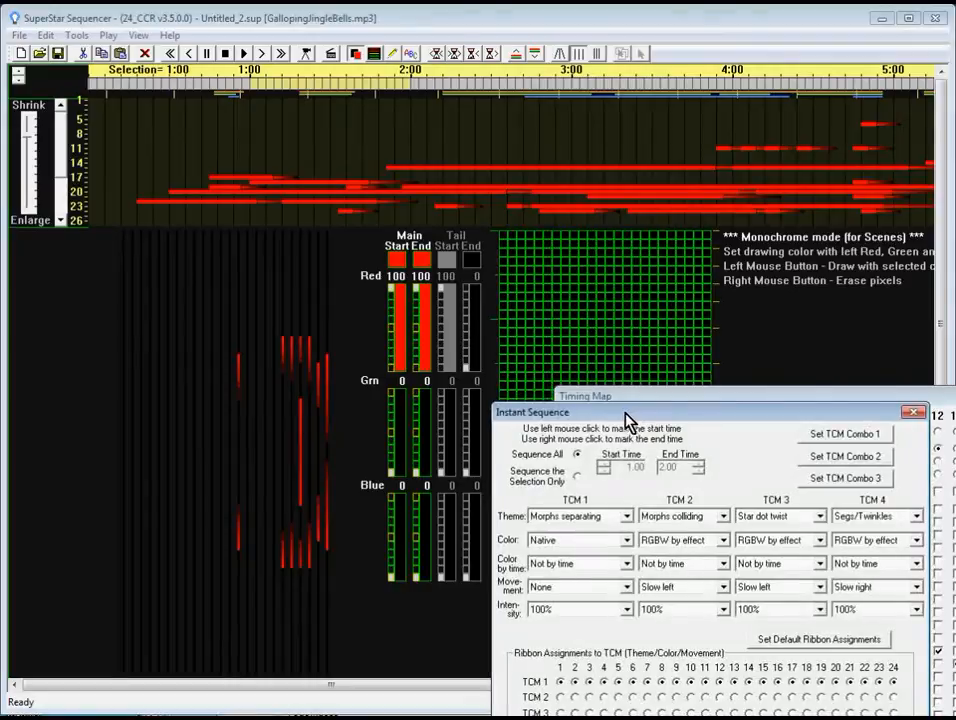
pyautogui.click(17, 82)
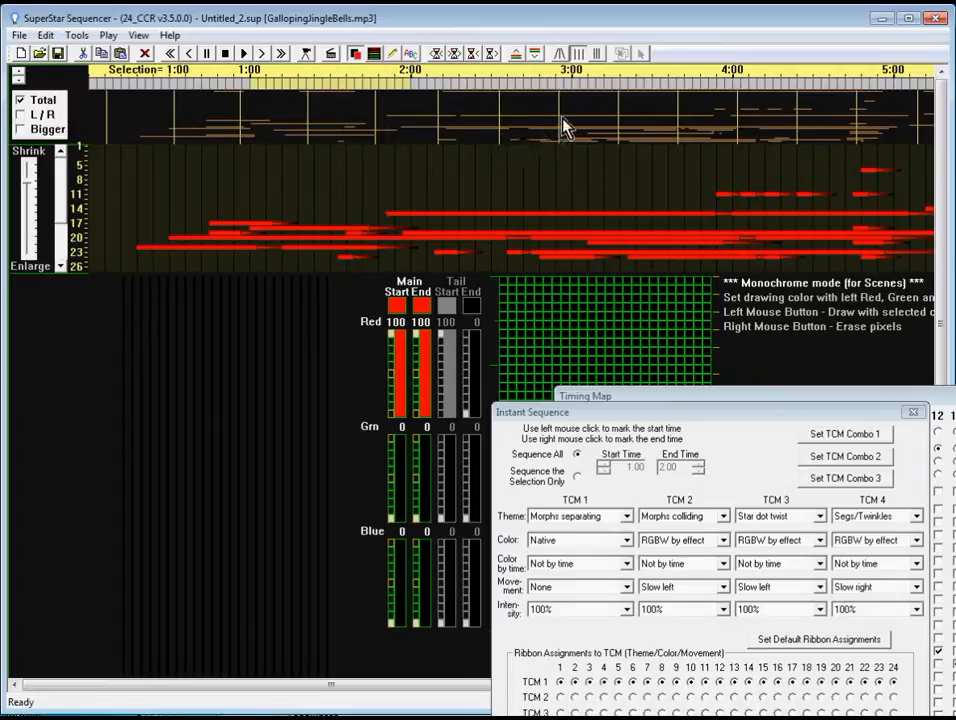
pyautogui.click(20, 129)
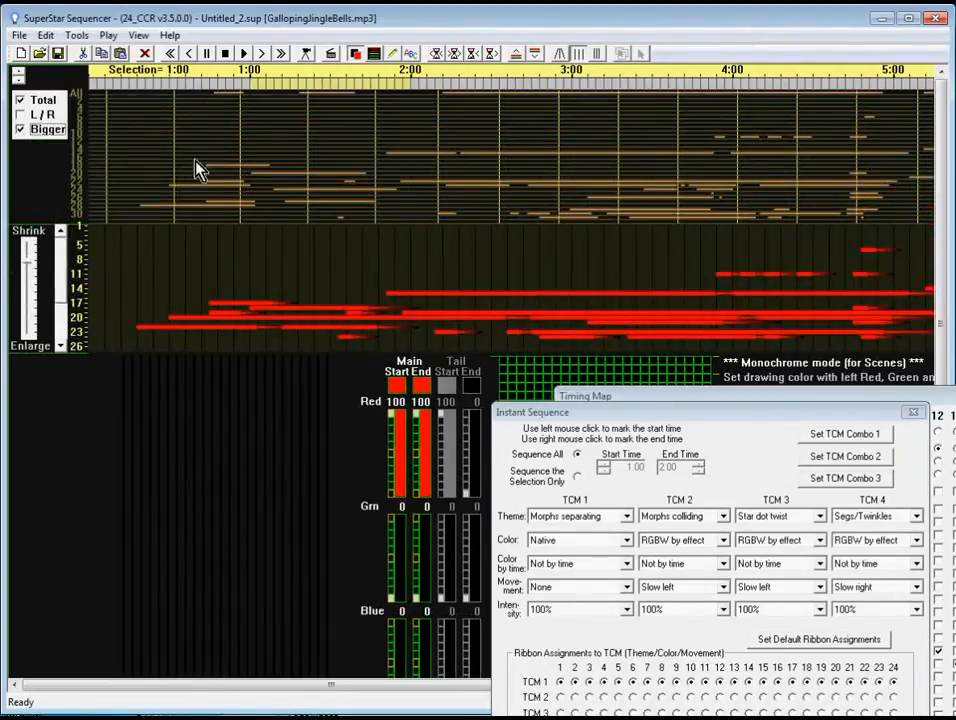
pyautogui.click(21, 115)
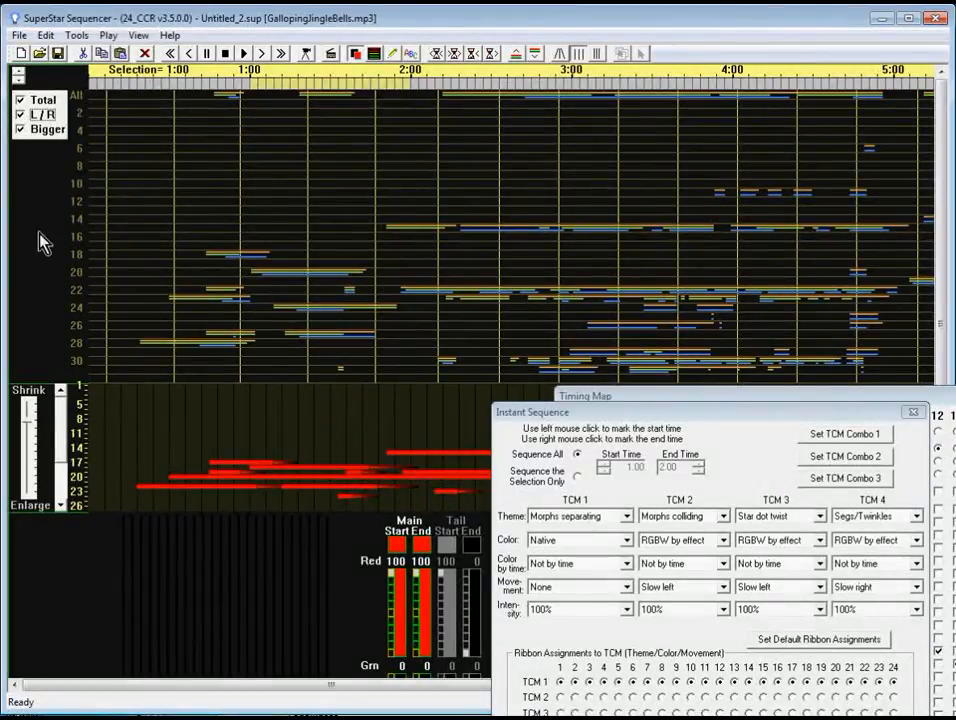
pyautogui.click(18, 74)
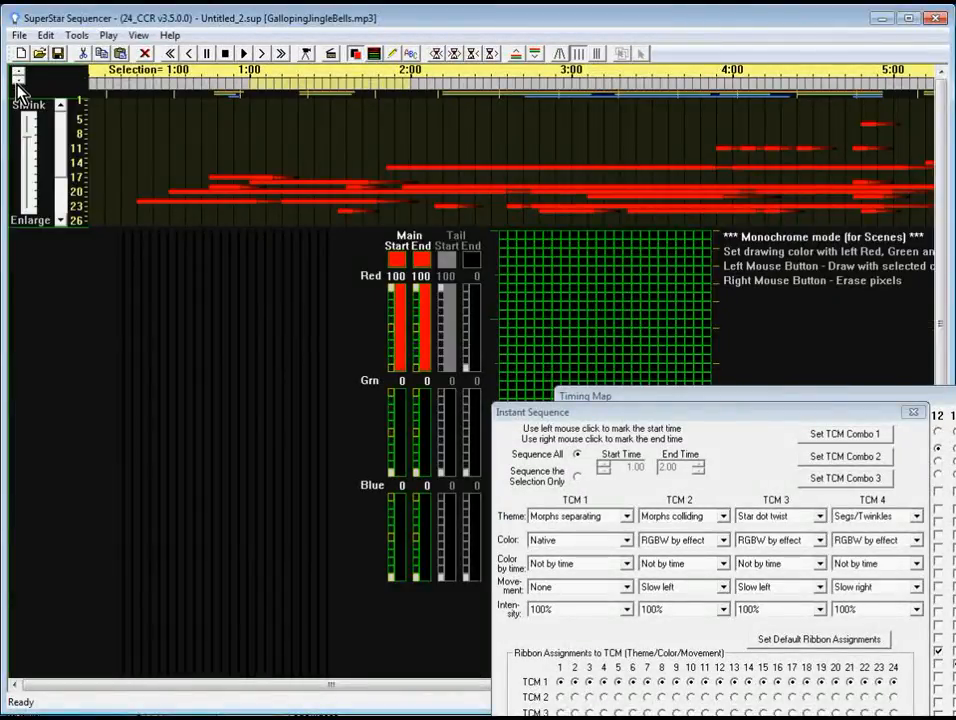
pyautogui.click(18, 78)
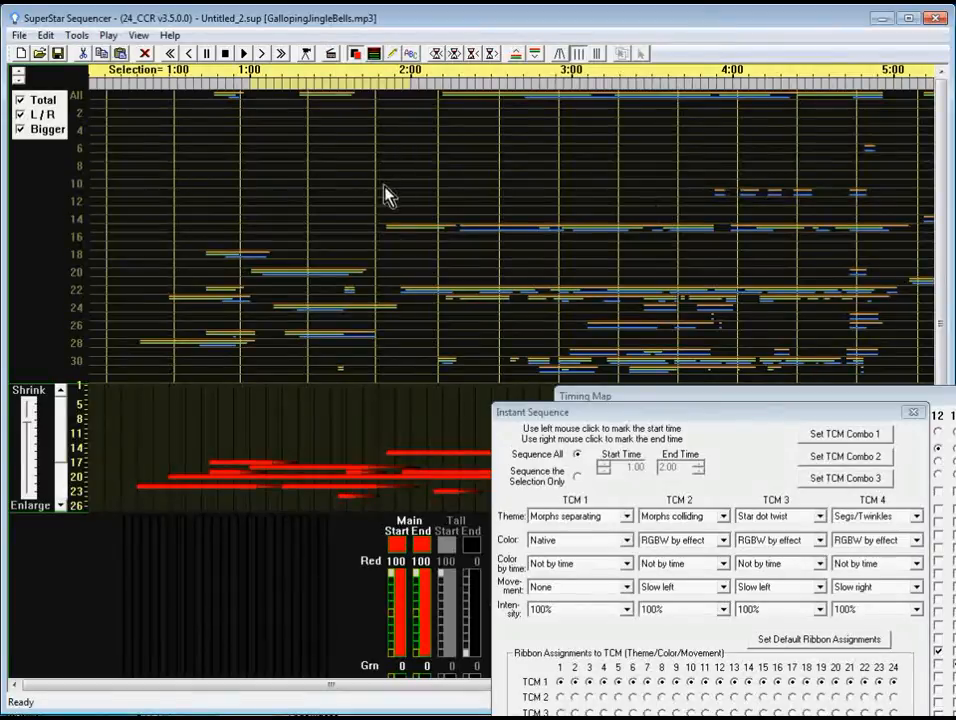
pyautogui.click(19, 80)
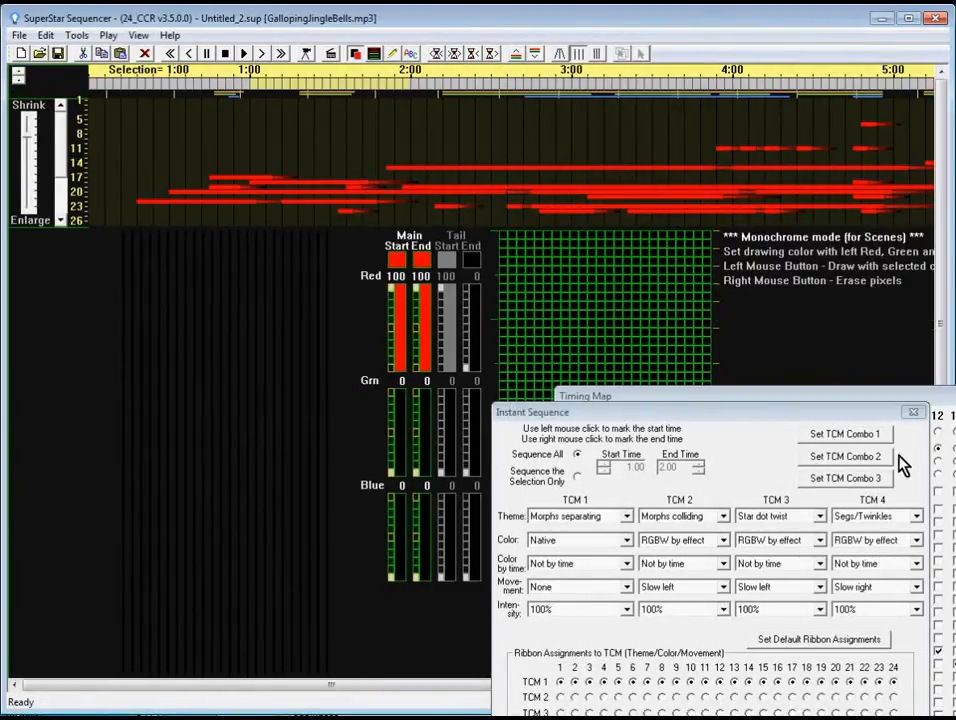
# Step: In the Timing Map, assign ribbons 1, 3, 4 and 8 to the left channel and ribbons 2, 5, 6 and 7 to the right
pyautogui.moveTo(950, 398); pyautogui.dragTo(604, 147)
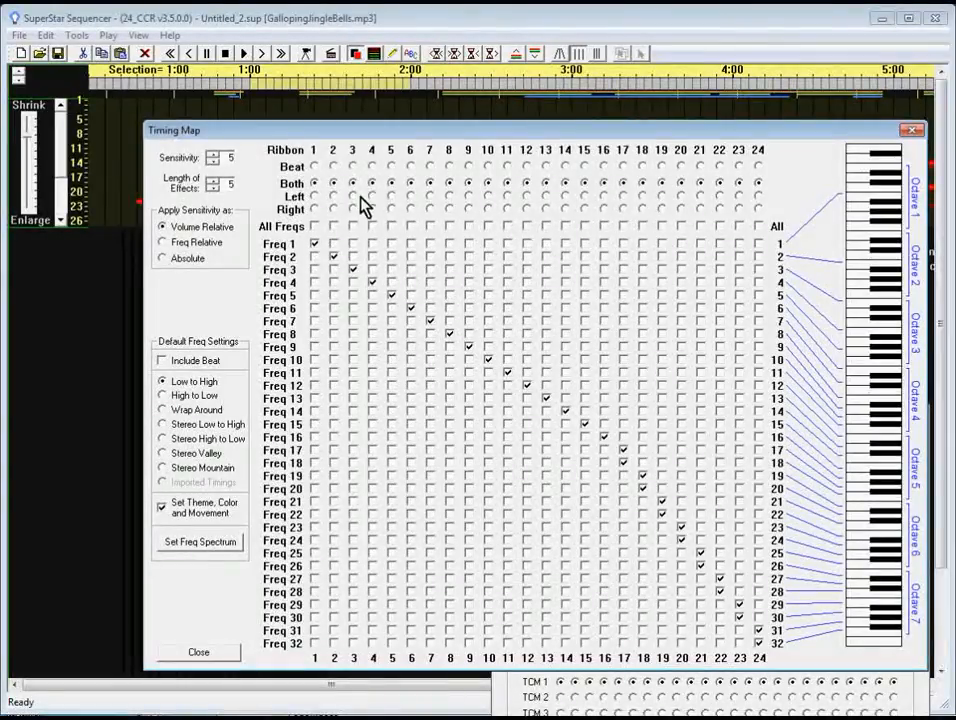
pyautogui.click(314, 196)
pyautogui.click(333, 209)
pyautogui.click(352, 196)
pyautogui.click(372, 196)
pyautogui.click(391, 209)
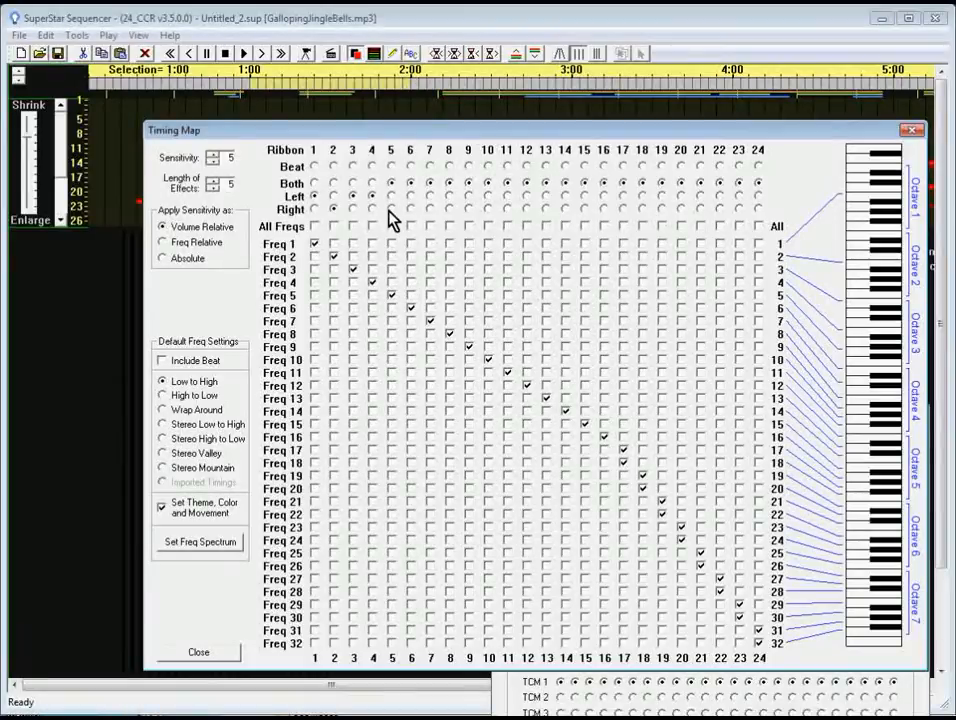
pyautogui.click(410, 209)
pyautogui.click(430, 209)
pyautogui.click(449, 196)
# Step: Apply the Stereo Low to High frequency spectrum to the ribbons without setting theme, color and movement
pyautogui.click(162, 381)
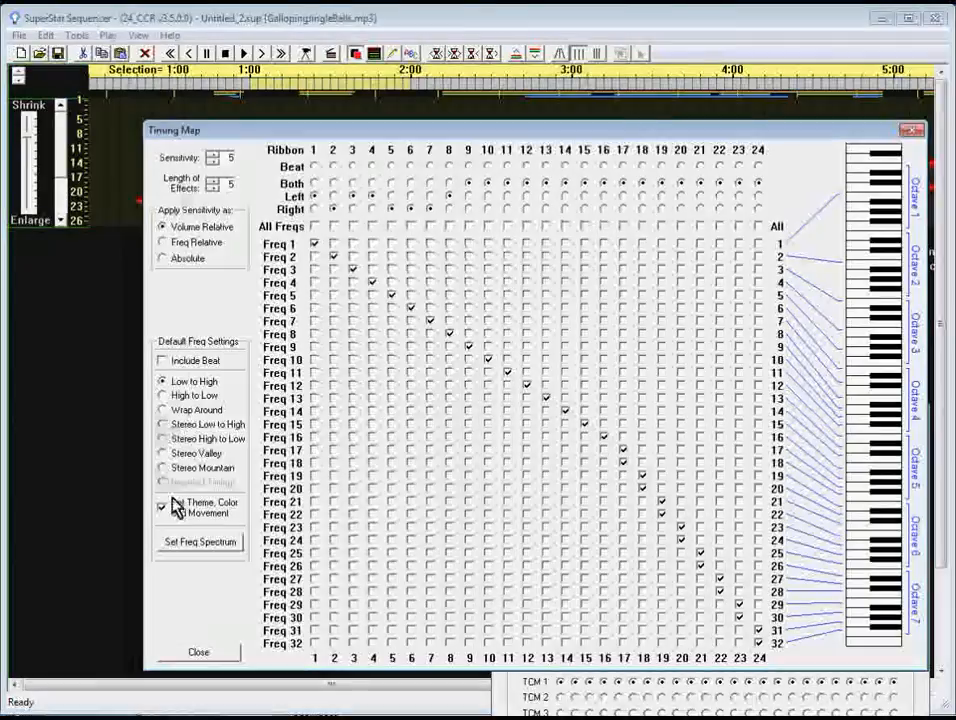
pyautogui.click(166, 428)
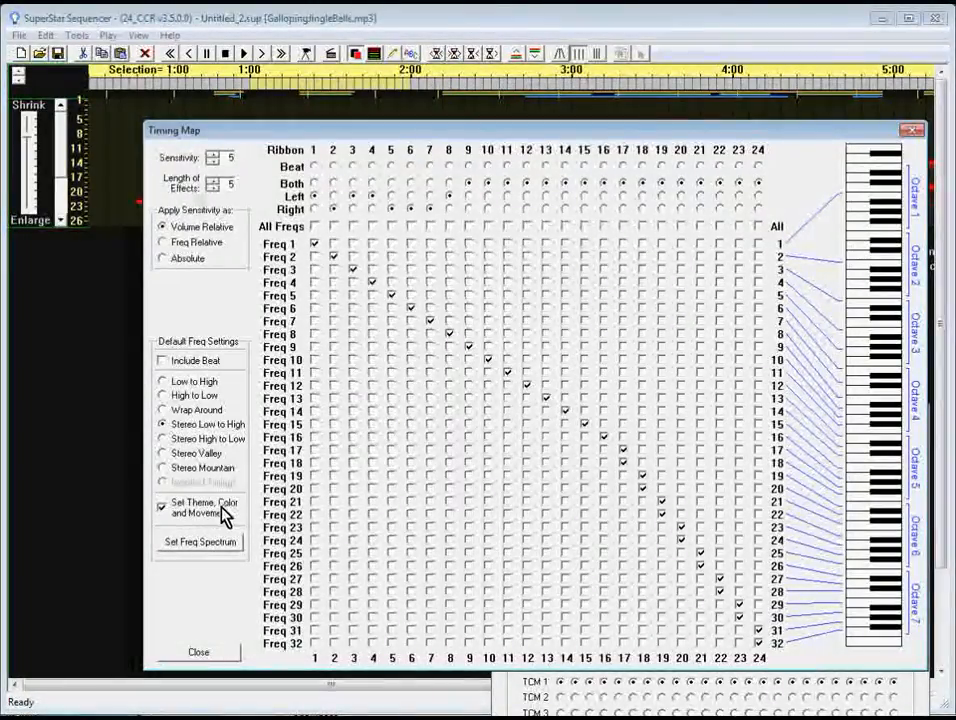
pyautogui.click(164, 508)
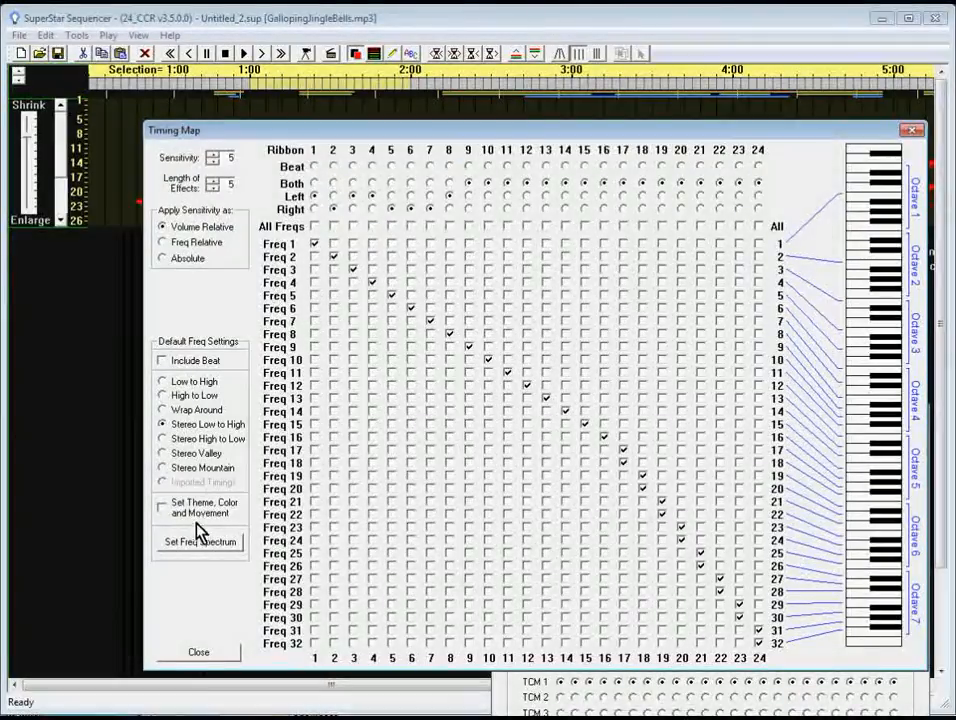
pyautogui.click(198, 550)
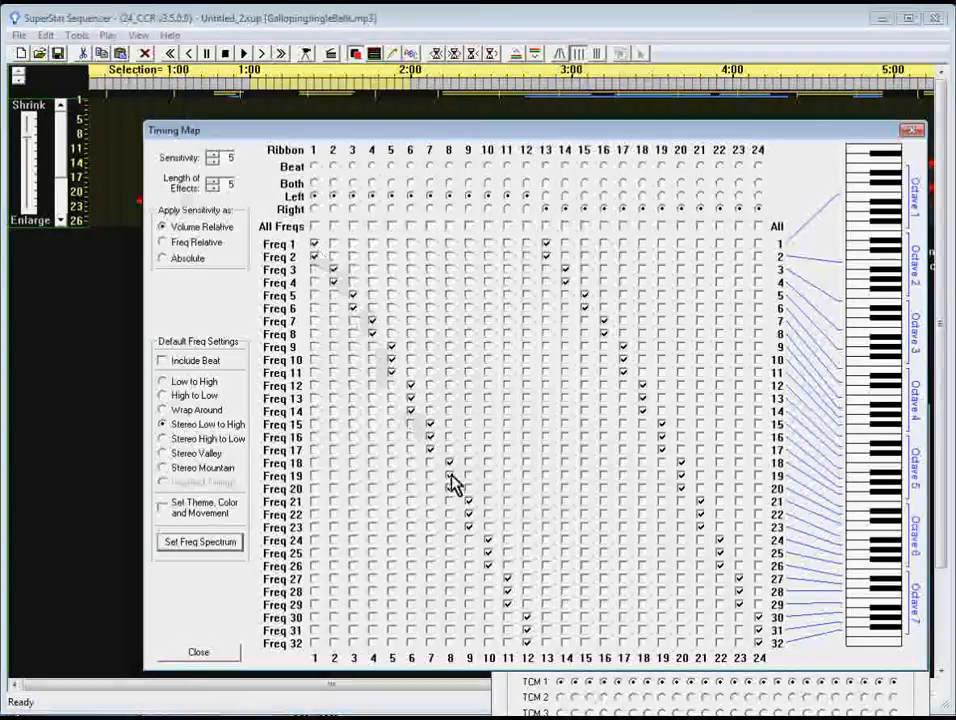
pyautogui.click(546, 243)
pyautogui.click(546, 256)
pyautogui.click(546, 243)
pyautogui.click(546, 256)
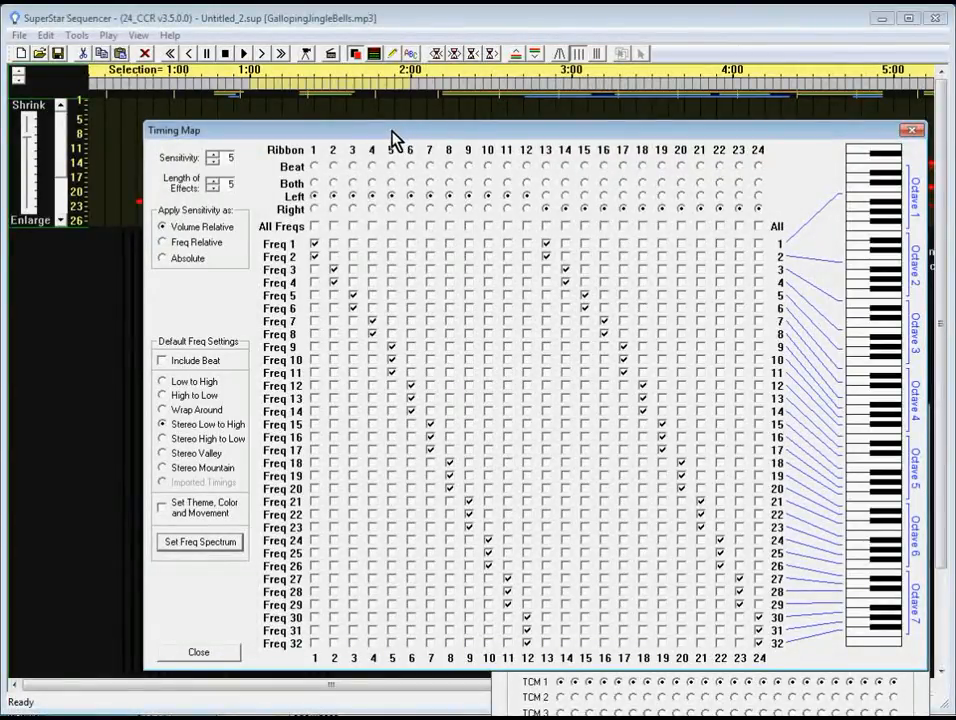
# Step: Bring the Instant Sequence window back and regenerate the sequence for the whole song, erasing the current one
pyautogui.moveTo(393, 140); pyautogui.dragTo(836, 376)
pyautogui.moveTo(570, 420); pyautogui.dragTo(560, 253)
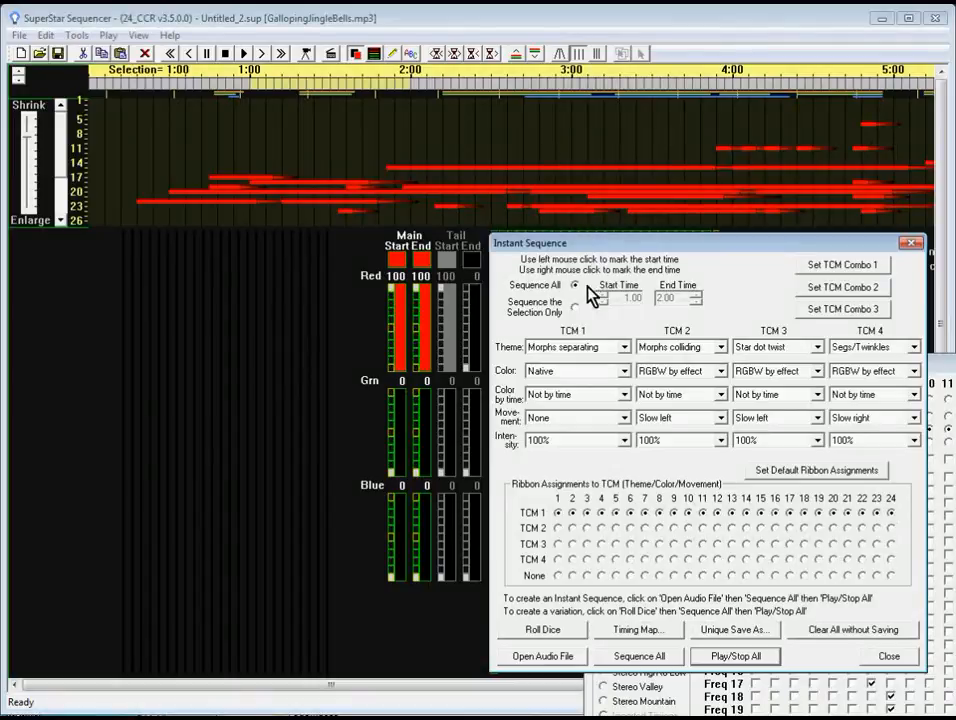
pyautogui.click(636, 657)
pyautogui.click(552, 427)
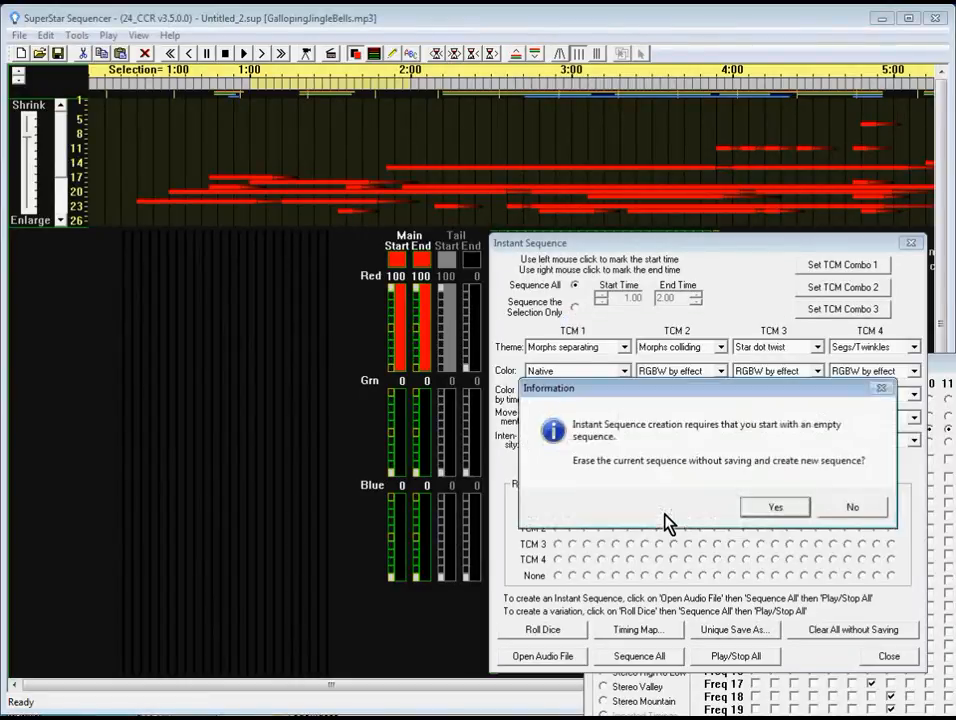
pyautogui.click(768, 507)
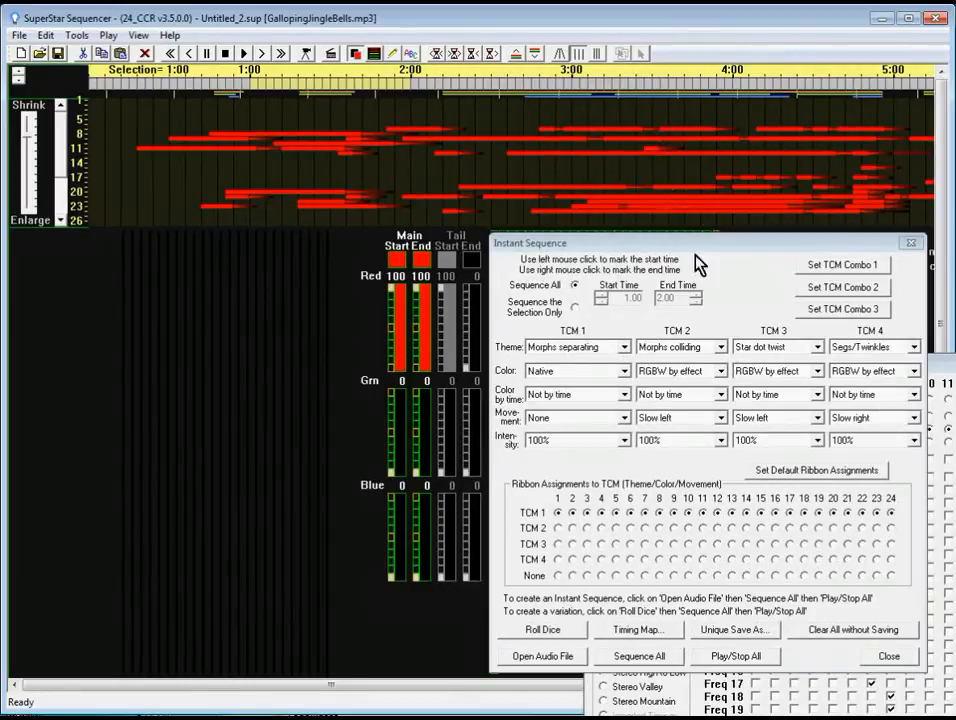
# Step: Set TCM 2 to the Morphs separating theme with the color Green
pyautogui.click(720, 349)
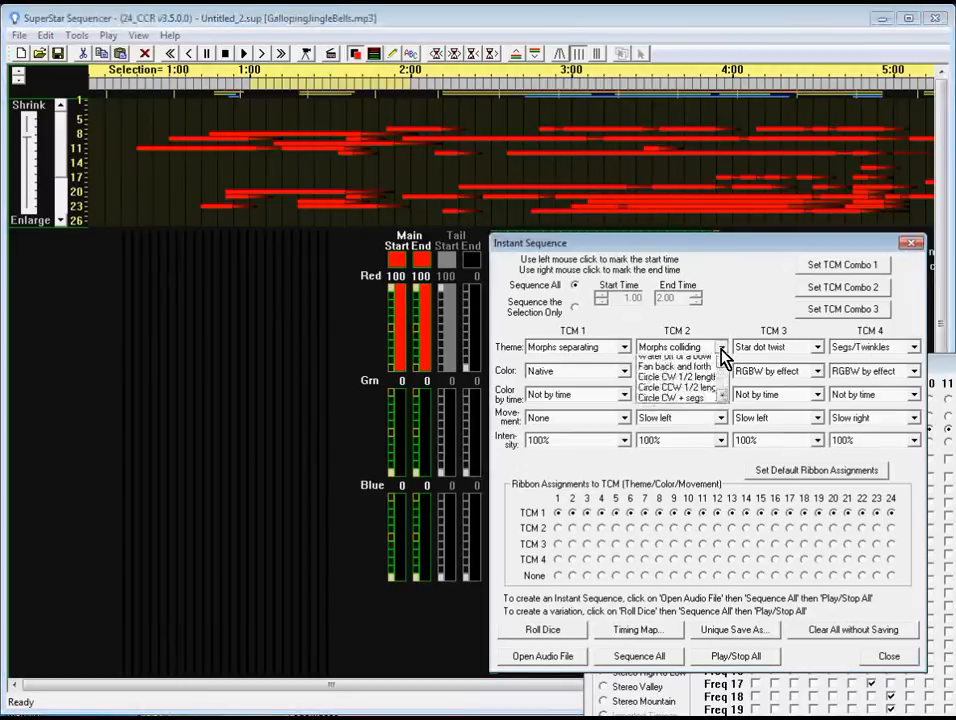
pyautogui.moveTo(722, 401)
pyautogui.mouseDown()
pyautogui.moveTo(724, 373)
pyautogui.moveTo(727, 399)
pyautogui.mouseUp()
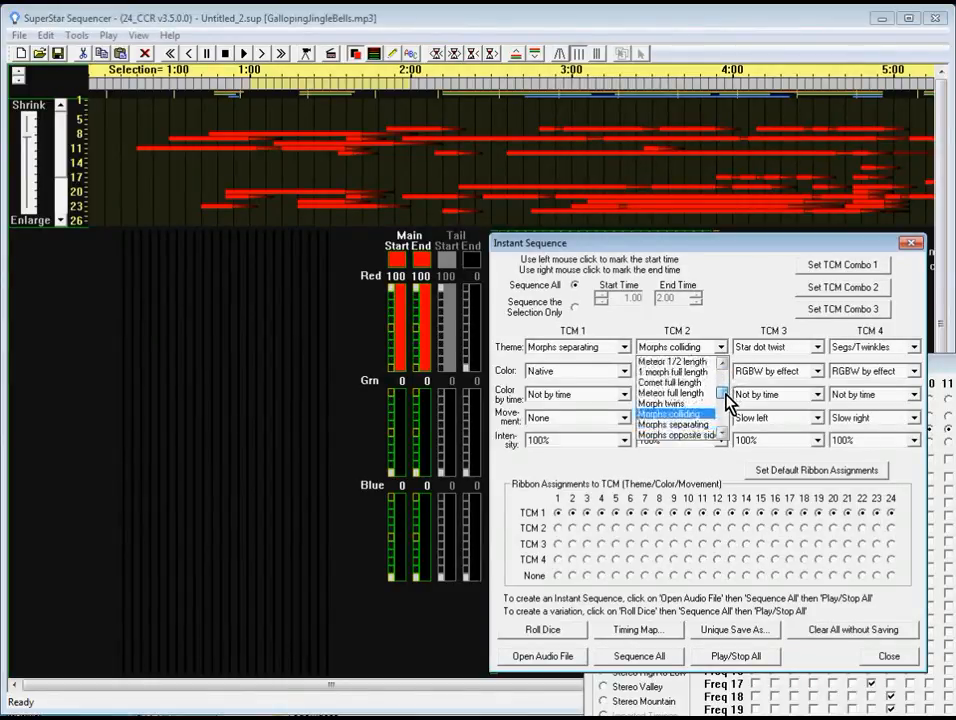
pyautogui.click(672, 424)
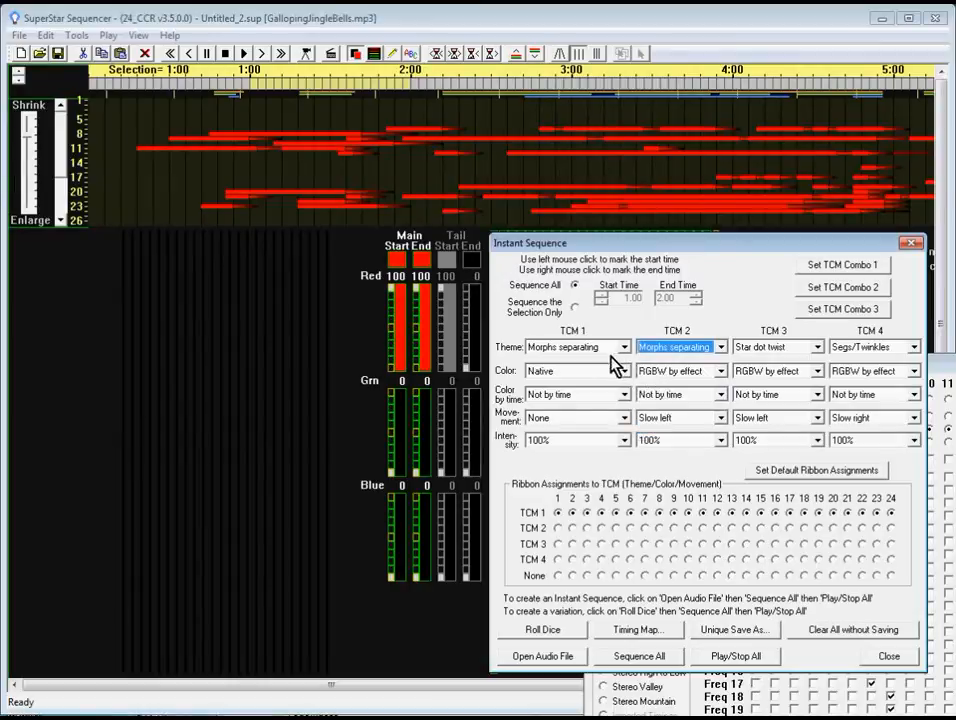
pyautogui.click(723, 373)
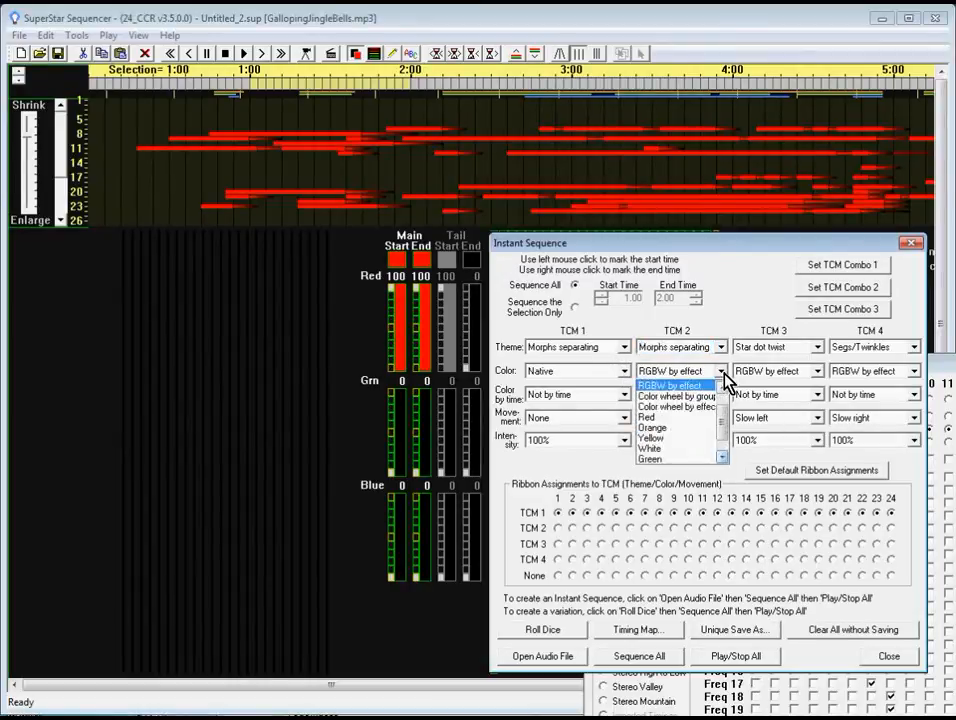
pyautogui.click(687, 460)
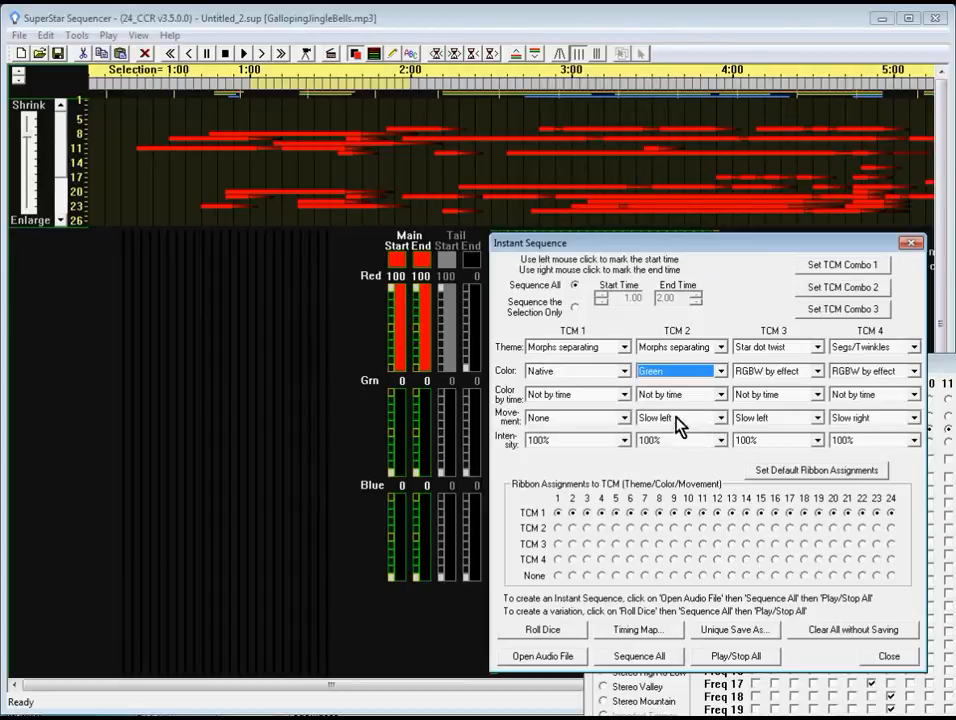
# Step: Assign ribbons 13 to 24 to TCM 2, keep ribbons 1 to 12 on TCM 1, and set TCM 1's color to Red
pyautogui.click(717, 529)
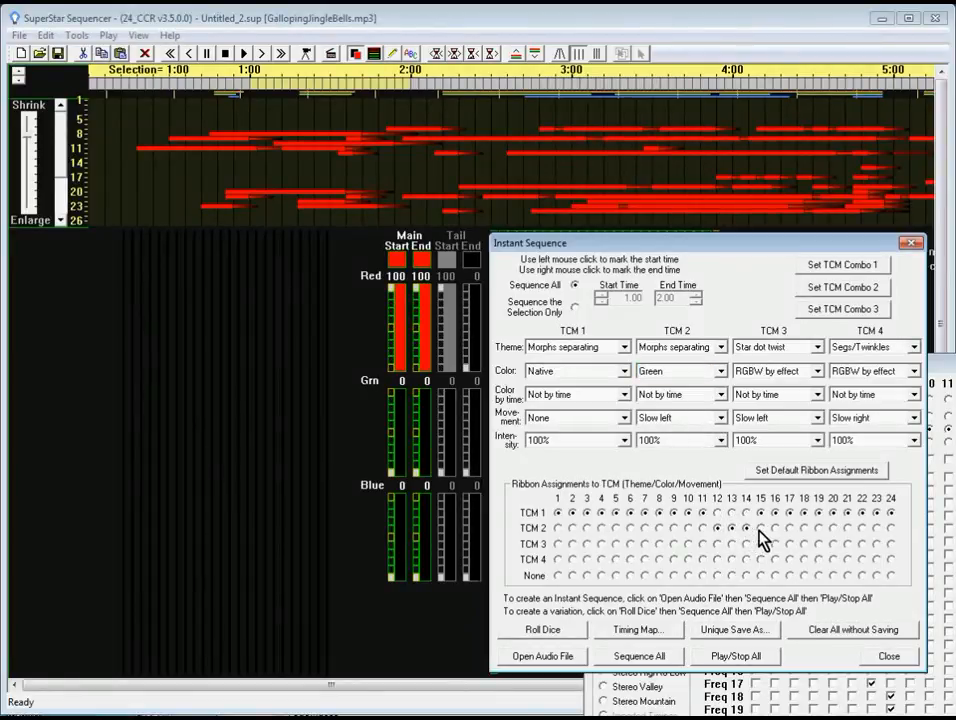
pyautogui.click(805, 528)
pyautogui.click(890, 528)
pyautogui.click(624, 372)
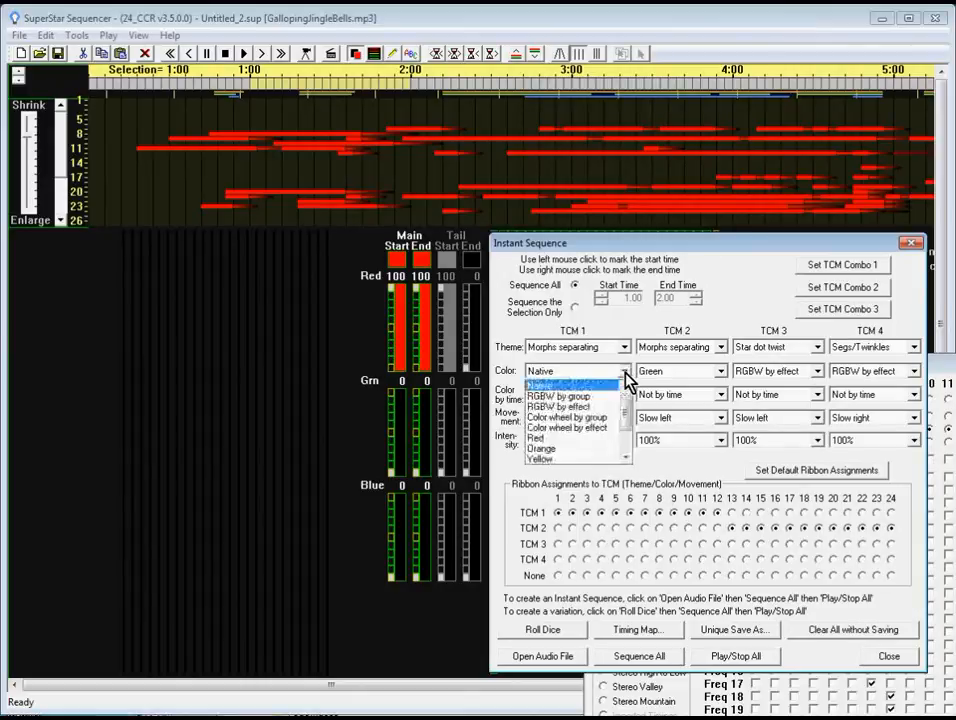
pyautogui.click(573, 441)
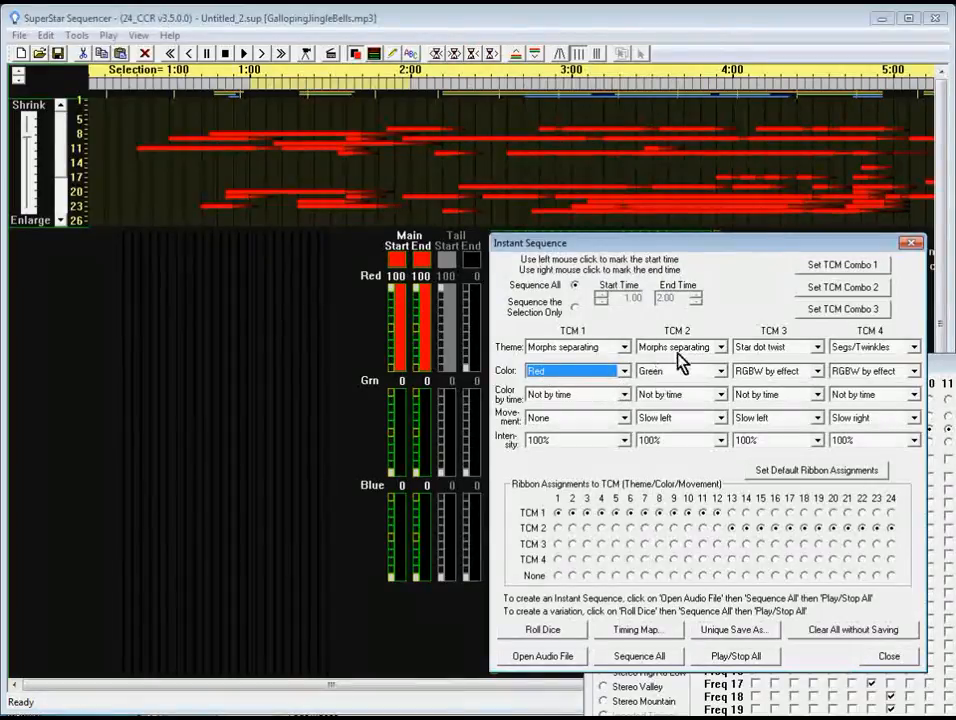
# Step: Recreate the full instant sequence with the red and green ribbon assignments, replacing the current one, and play it
pyautogui.click(650, 660)
pyautogui.click(760, 508)
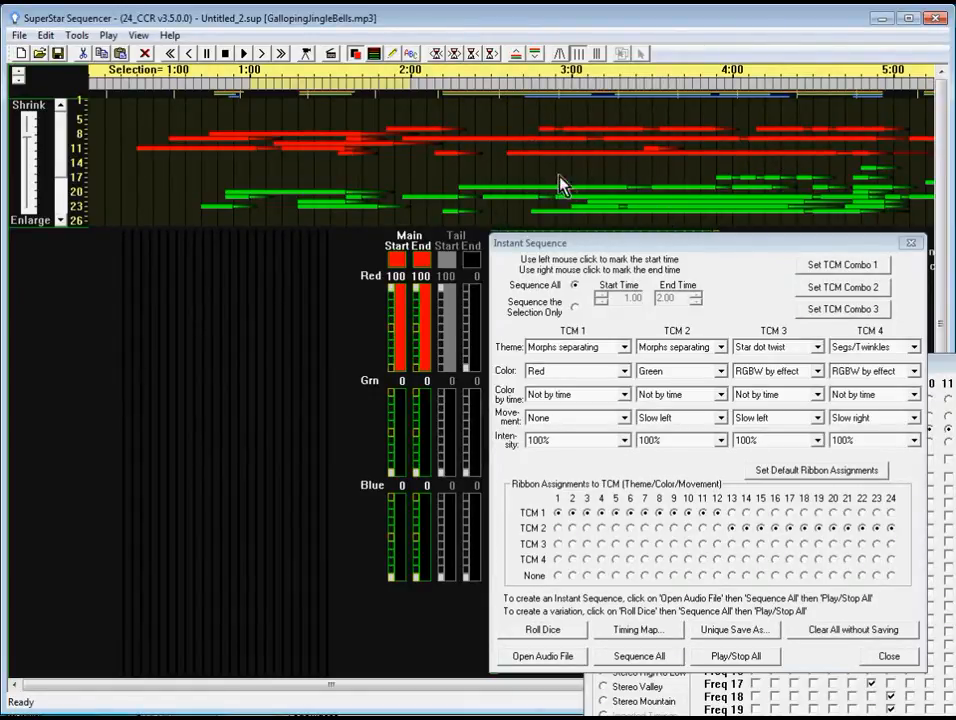
pyautogui.click(736, 656)
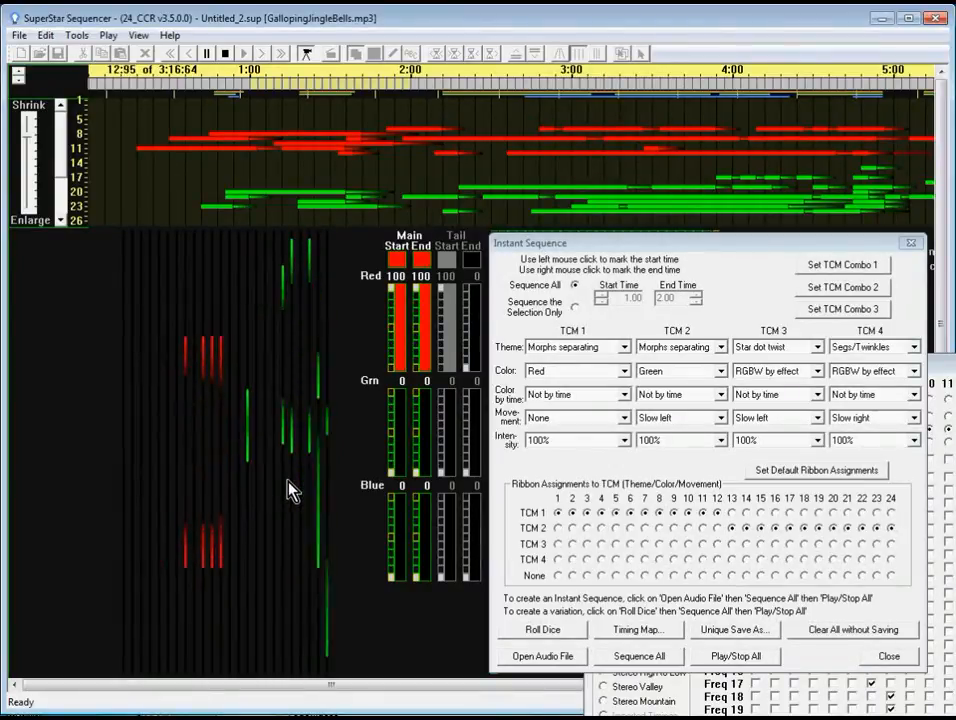
# Step: Stop the playback and set TCM 2's movement to None
pyautogui.click(736, 660)
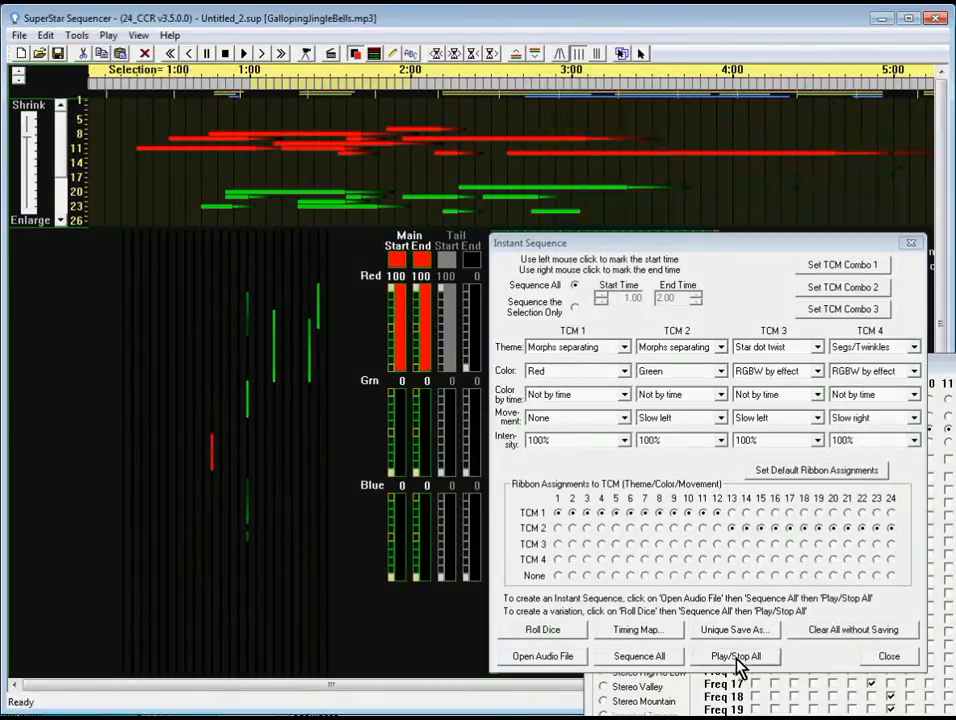
pyautogui.click(722, 419)
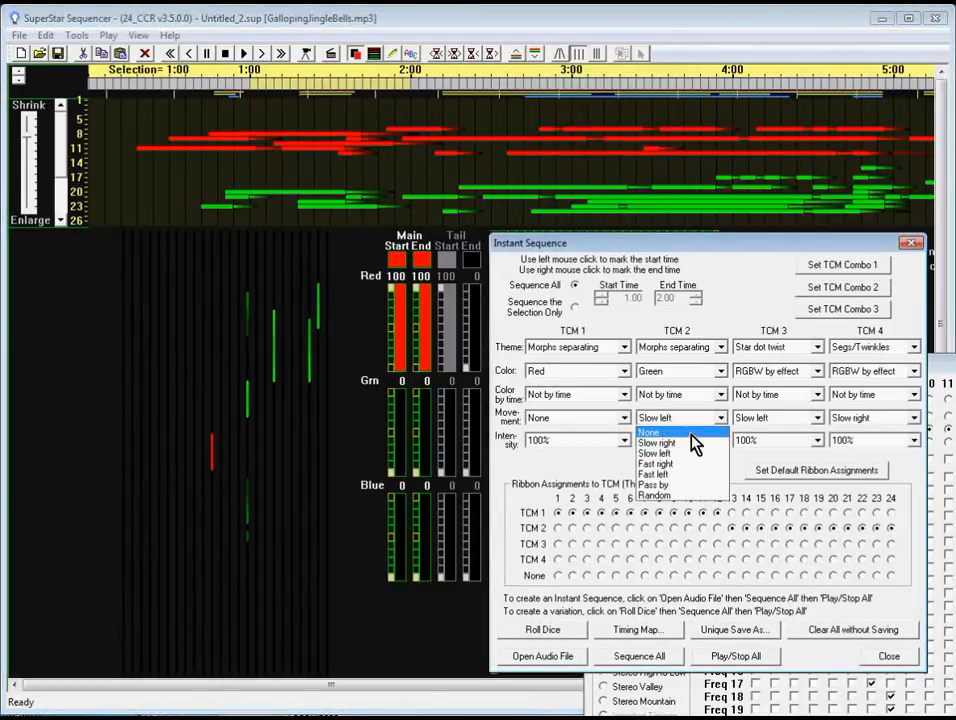
pyautogui.click(691, 434)
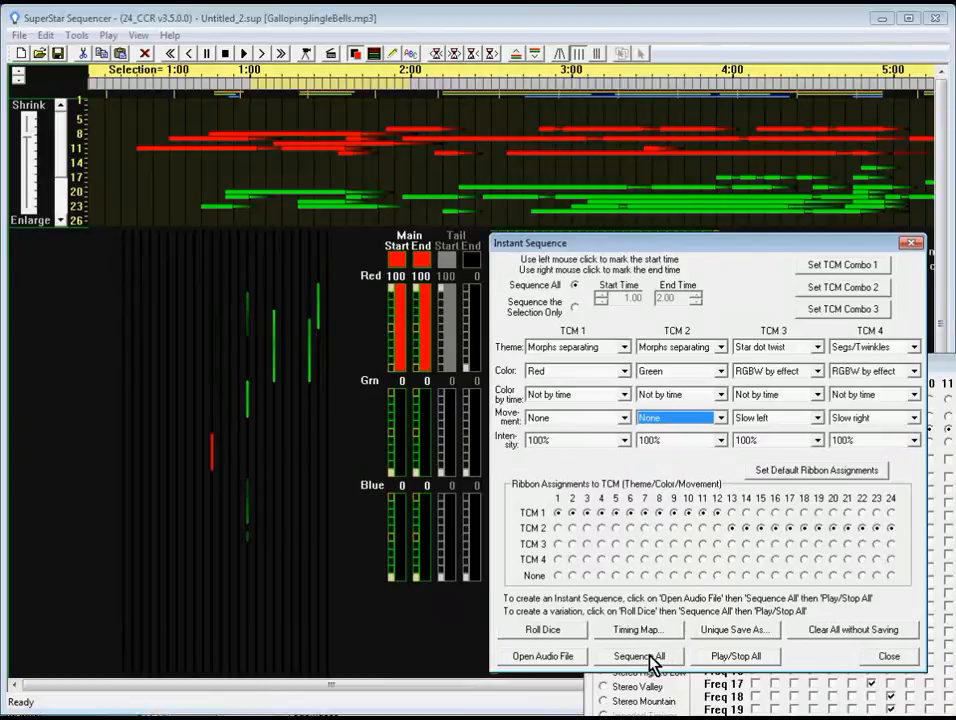
# Step: Recreate the full instant sequence without ribbon movement, erasing the current one, then play it and stop playback
pyautogui.click(652, 655)
pyautogui.click(755, 510)
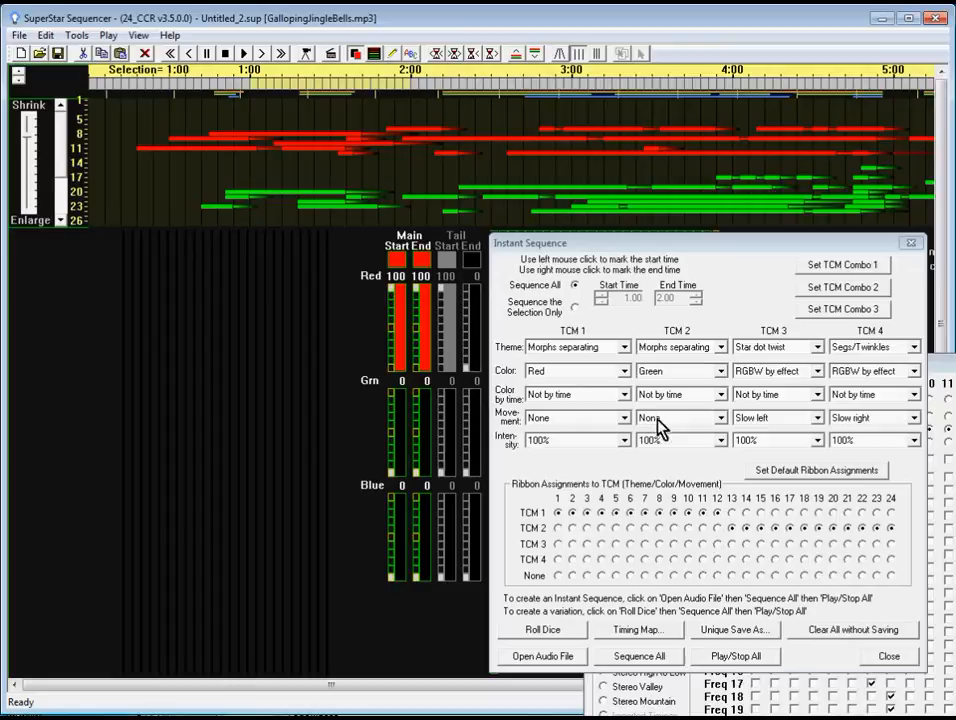
pyautogui.click(745, 655)
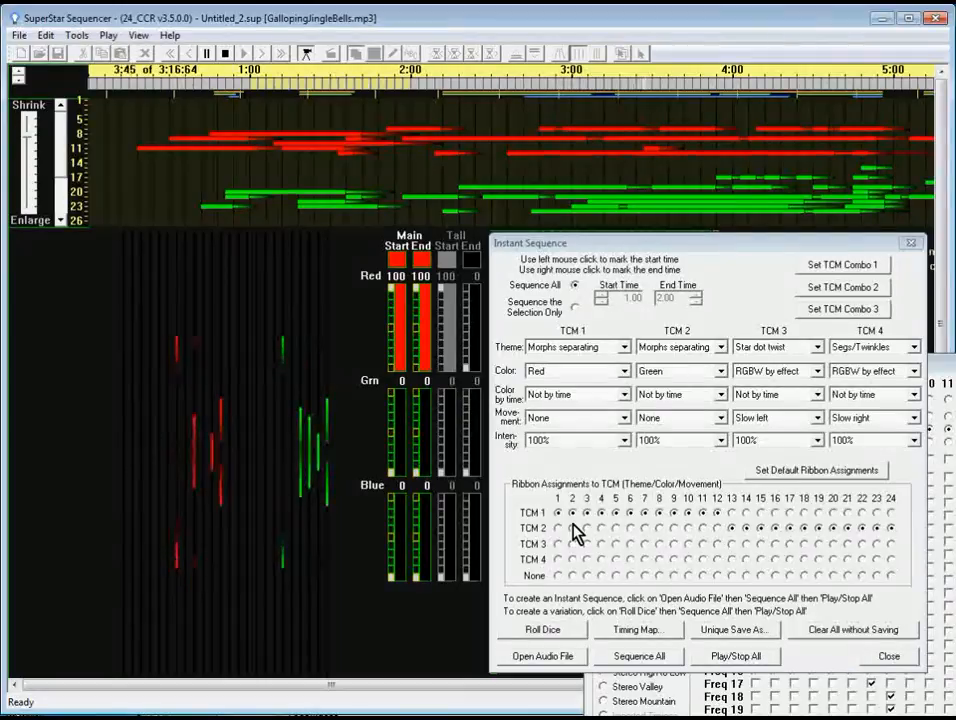
pyautogui.click(736, 656)
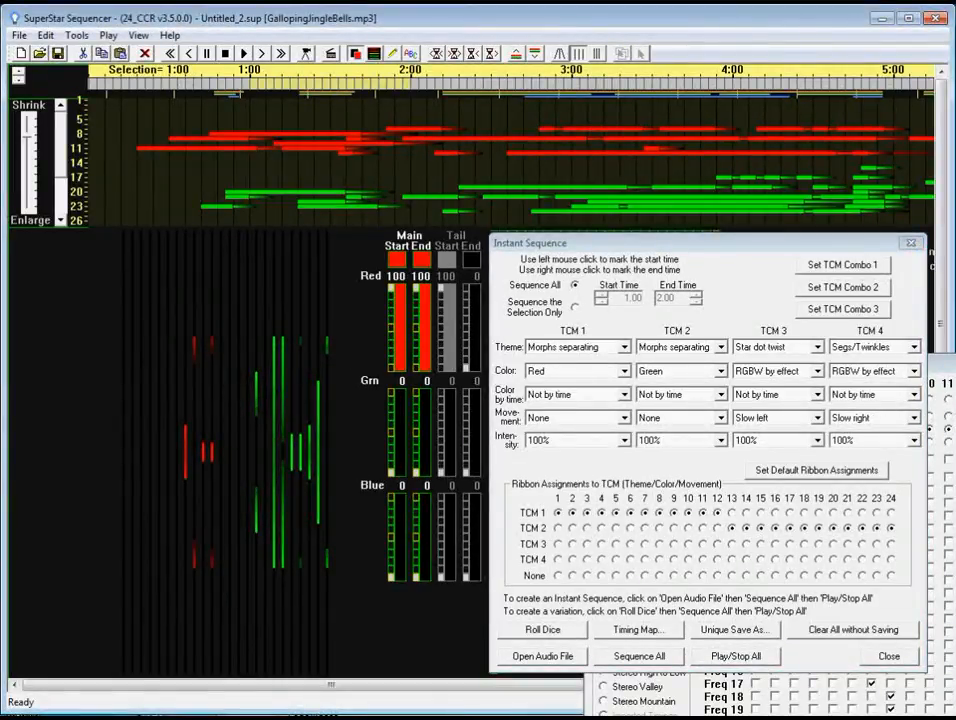
# Step: In the Timing Map, set Sensitivity to 4 and Length of Effects to 6, and apply sensitivity as Freq Relative
pyautogui.click(639, 629)
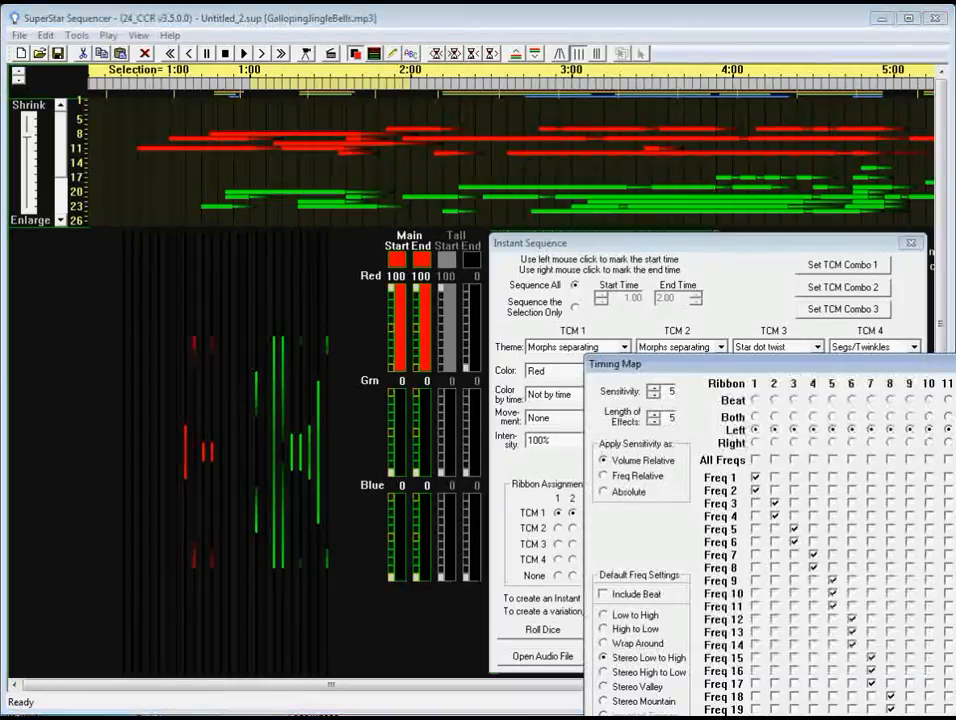
pyautogui.click(654, 396)
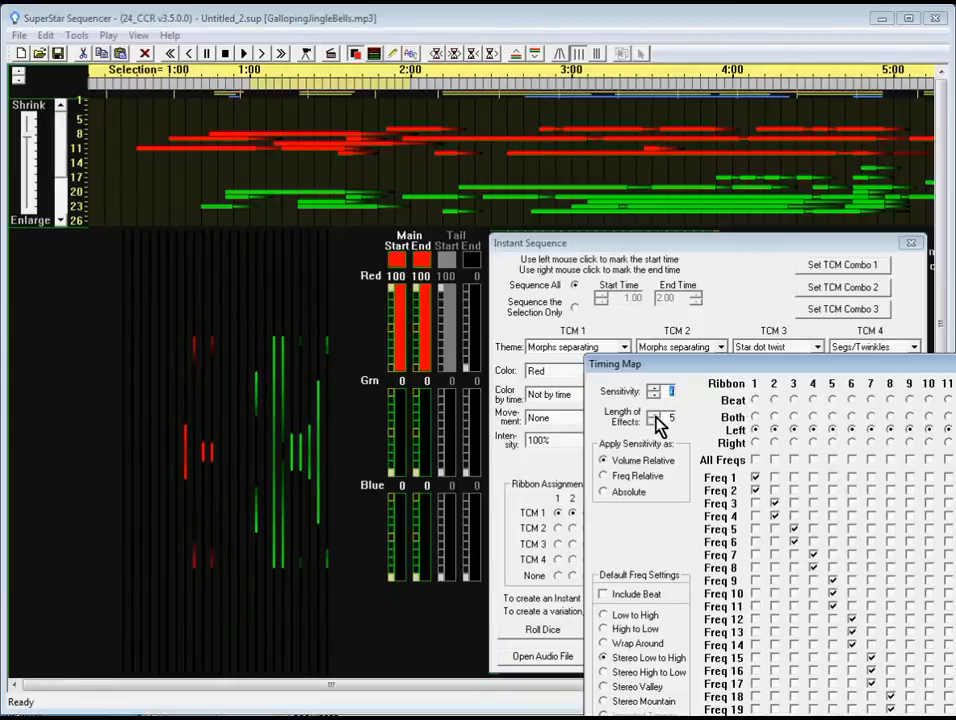
pyautogui.click(604, 476)
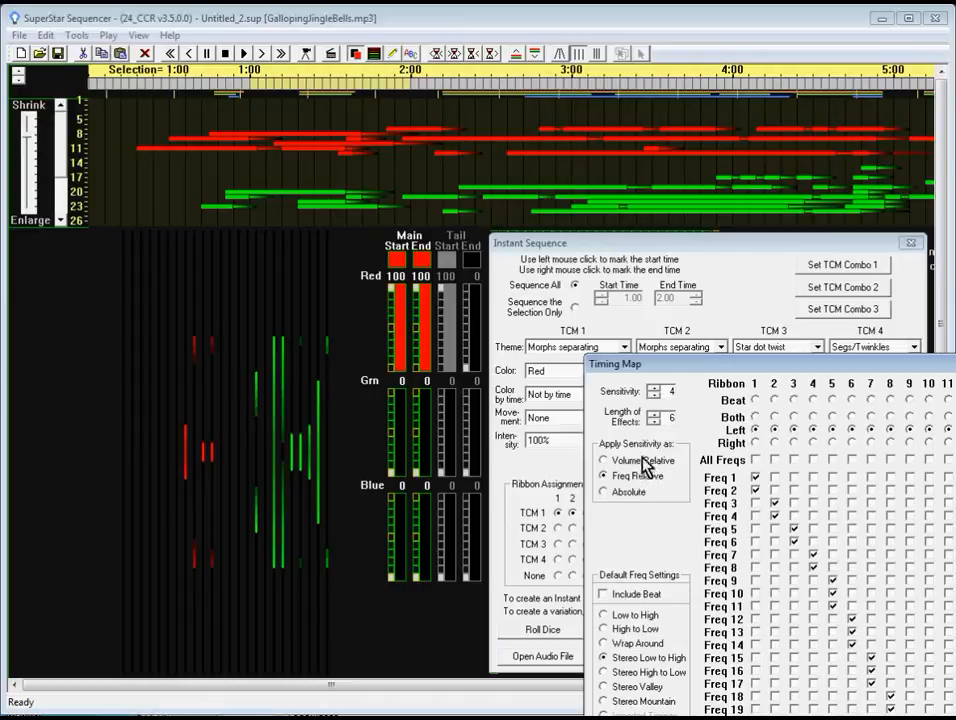
# Step: Regenerate the whole instant sequence from the changed Timing Map, overwriting the existing timings and erasing the current sequence
pyautogui.click(683, 246)
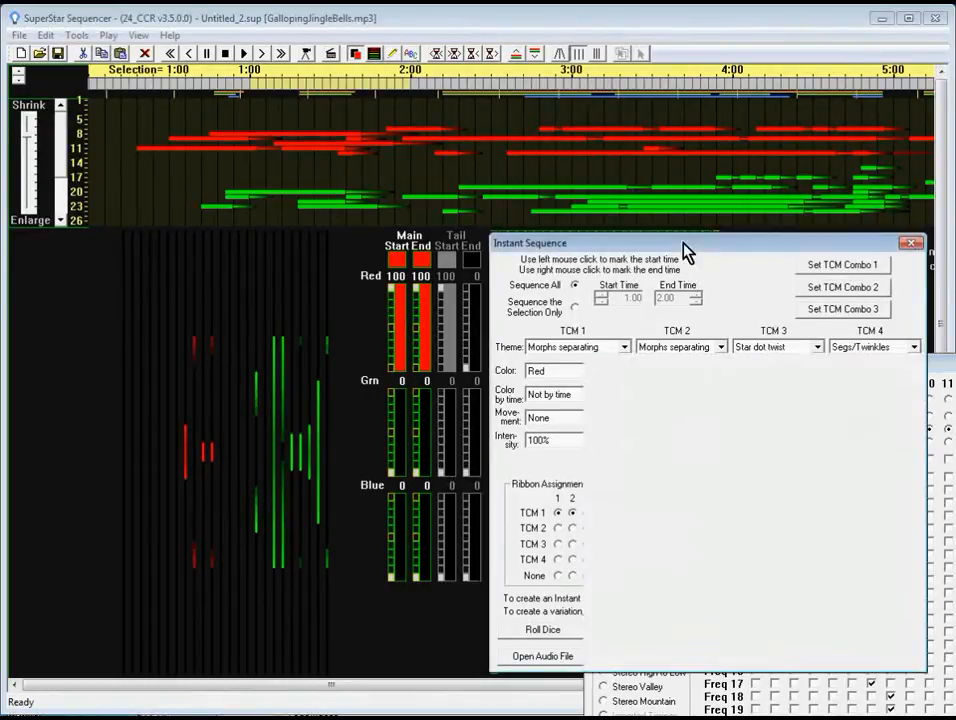
pyautogui.click(639, 657)
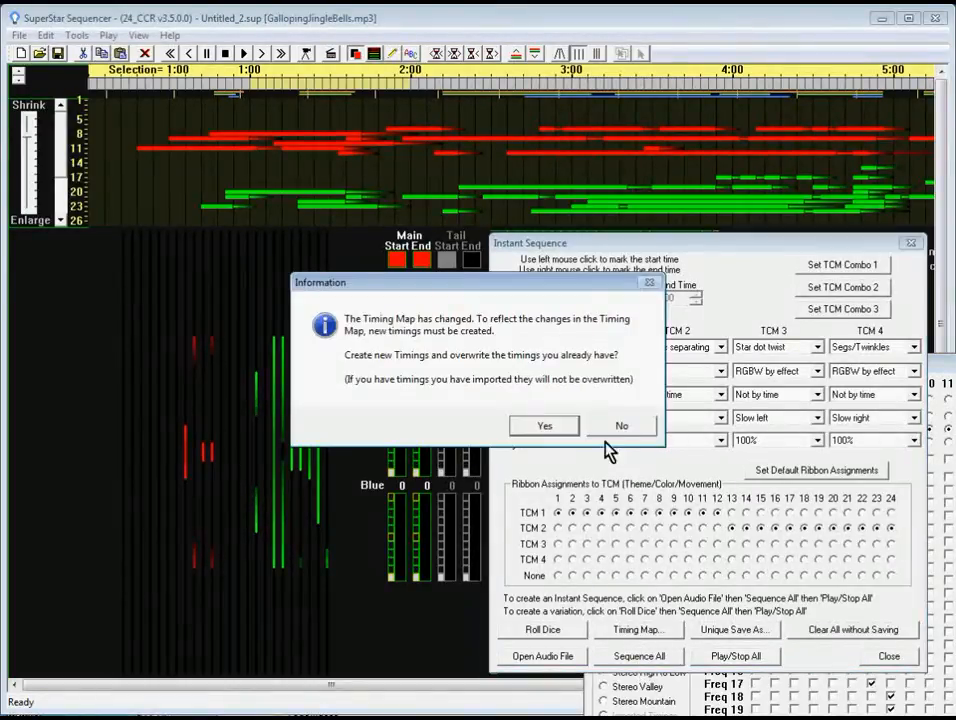
pyautogui.click(550, 430)
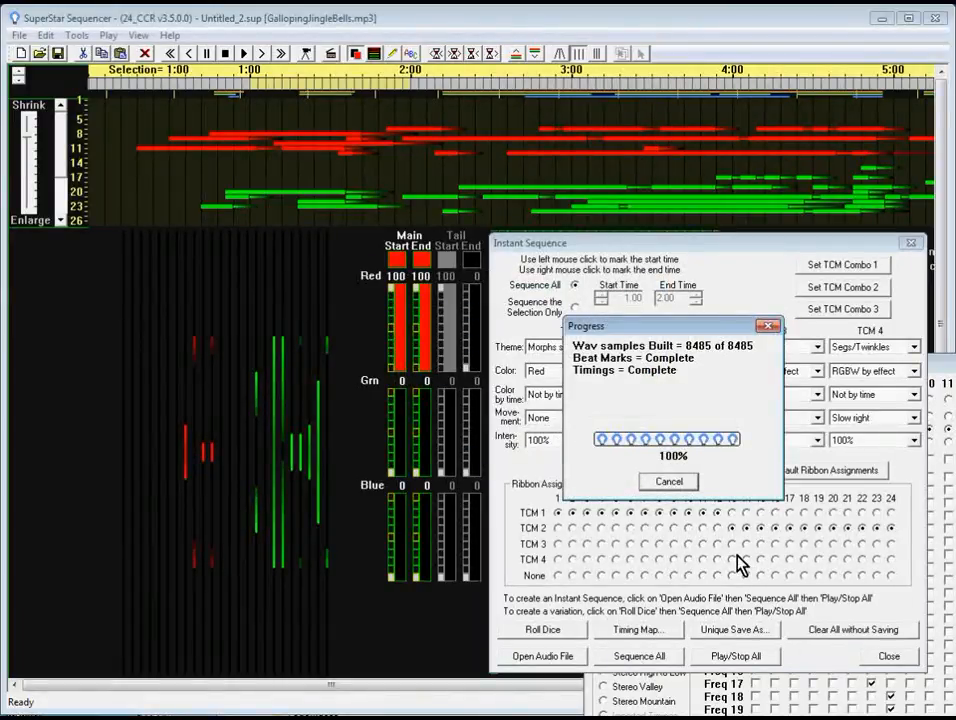
pyautogui.click(768, 507)
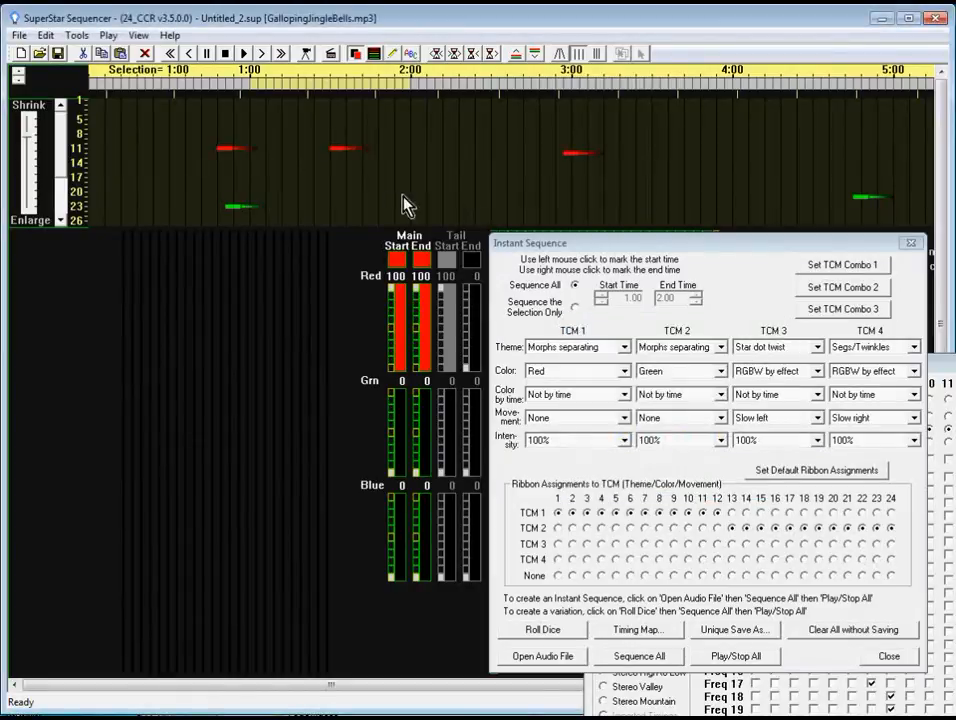
# Step: Play the frequency-relative sequence, stop it, and check the Timing Map's sensitivity and effect length before returning to Instant Sequence
pyautogui.click(306, 53)
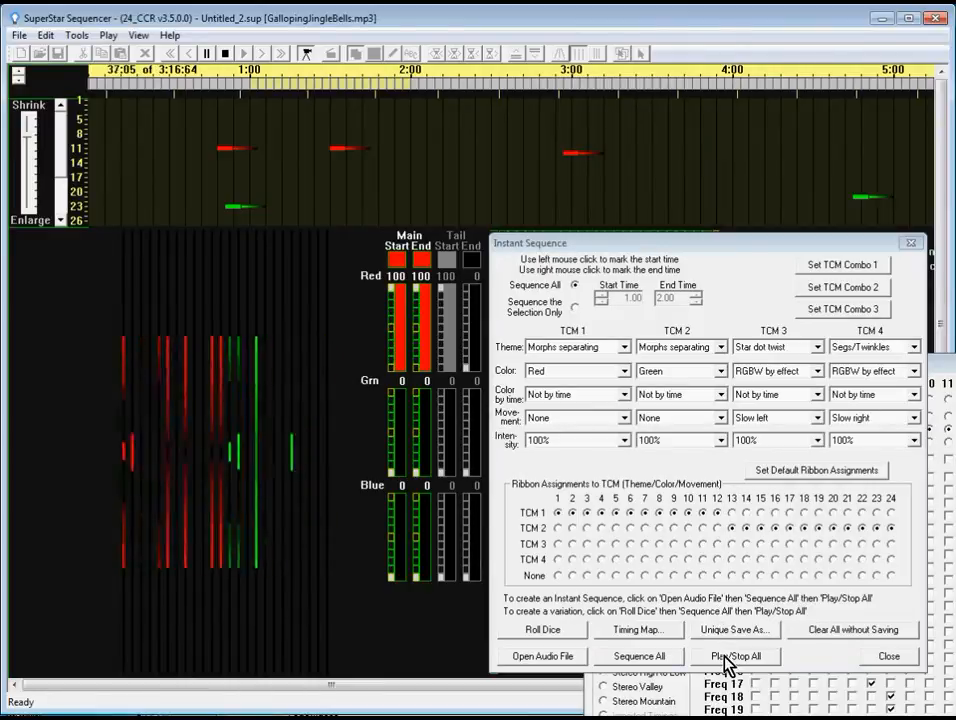
pyautogui.click(694, 656)
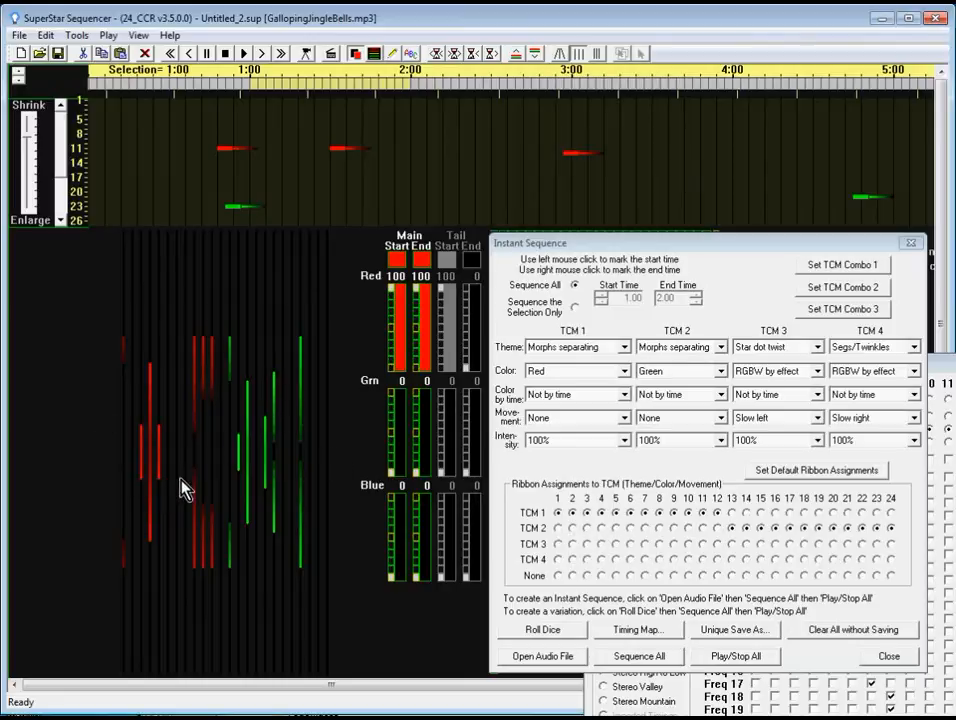
pyautogui.click(639, 629)
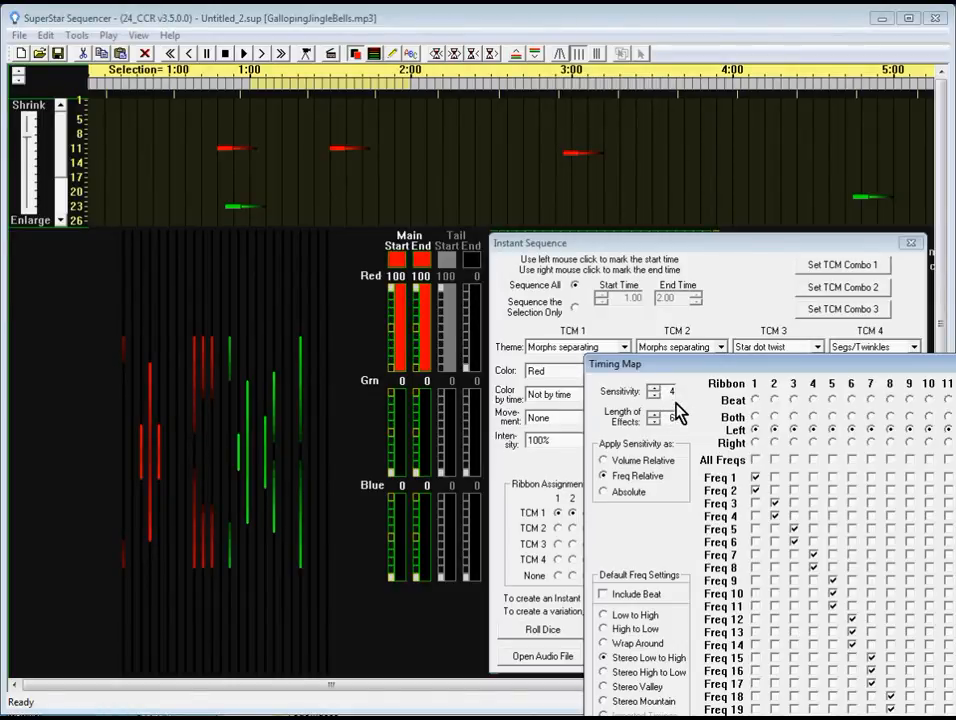
pyautogui.click(680, 246)
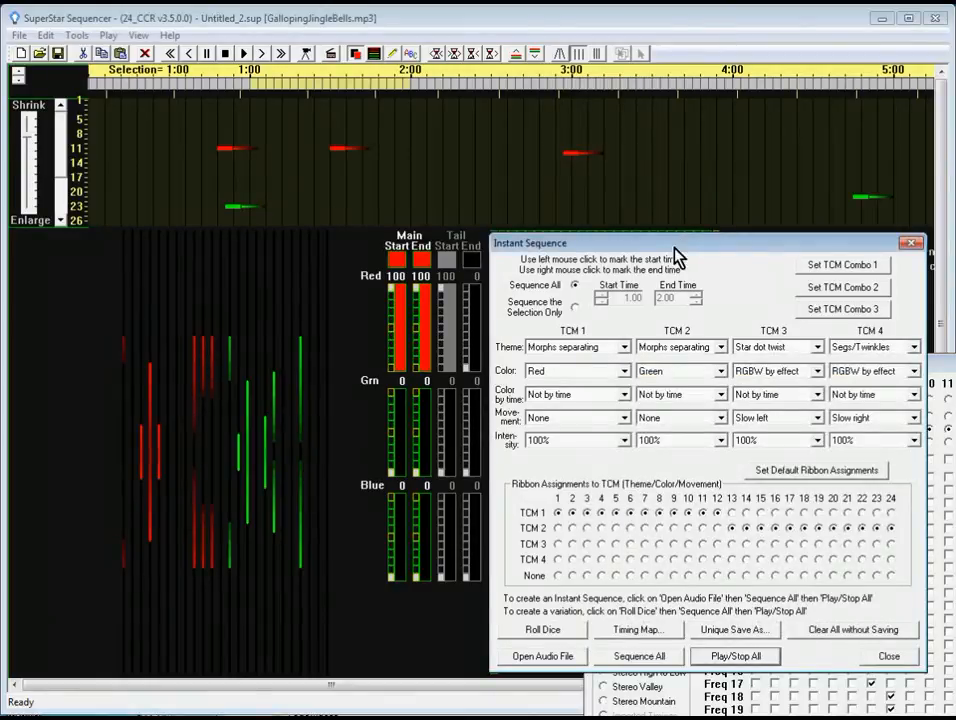